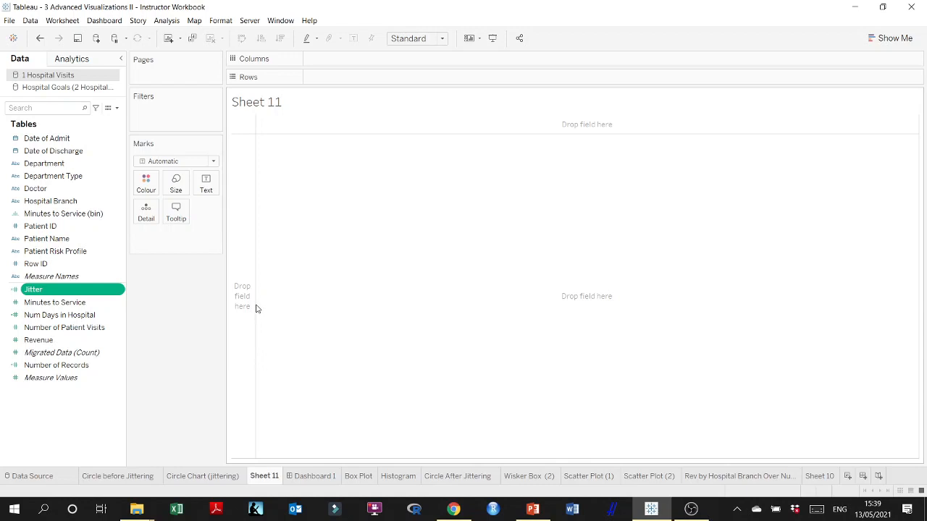
- Build a bar chart with Department Type on rows and Minutes to Service on columns, aggregated as Average
{"action": "left_click_drag", "start_coordinate": [43, 164], "coordinate": [356, 80]}
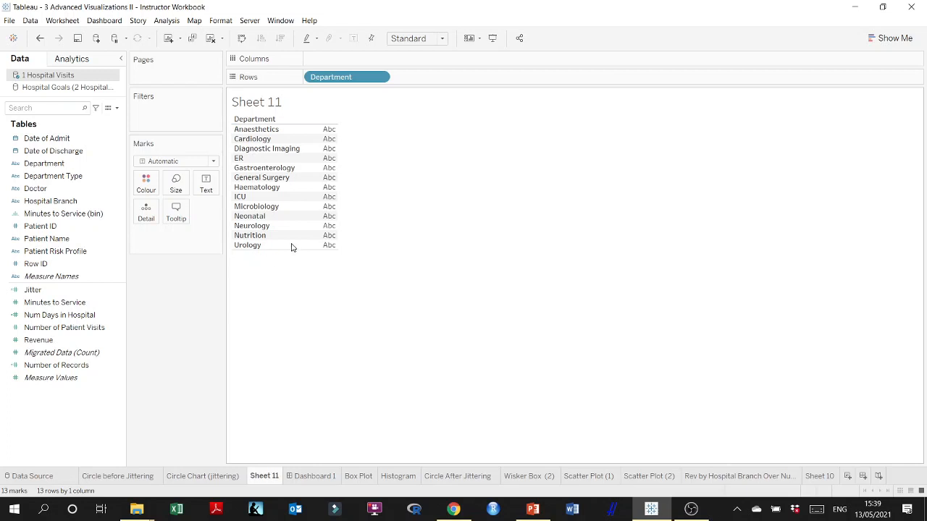
{"action": "mouse_move", "coordinate": [366, 85]}
{"action": "left_mouse_down"}
{"action": "mouse_move", "coordinate": [362, 78]}
{"action": "mouse_move", "coordinate": [181, 292]}
{"action": "mouse_move", "coordinate": [184, 305]}
{"action": "mouse_move", "coordinate": [63, 176]}
{"action": "mouse_move", "coordinate": [367, 78]}
{"action": "left_mouse_up"}
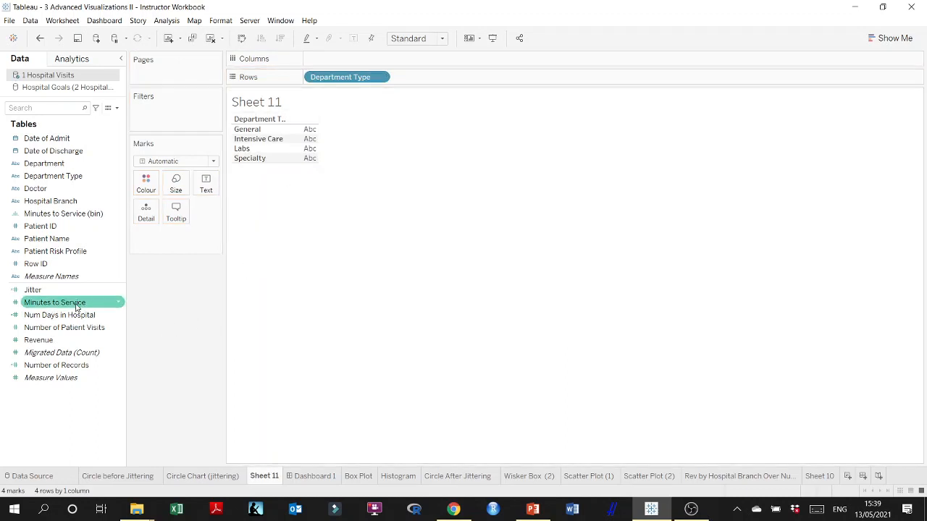
{"action": "left_click_drag", "start_coordinate": [47, 306], "coordinate": [344, 62]}
{"action": "left_click", "coordinate": [385, 58]}
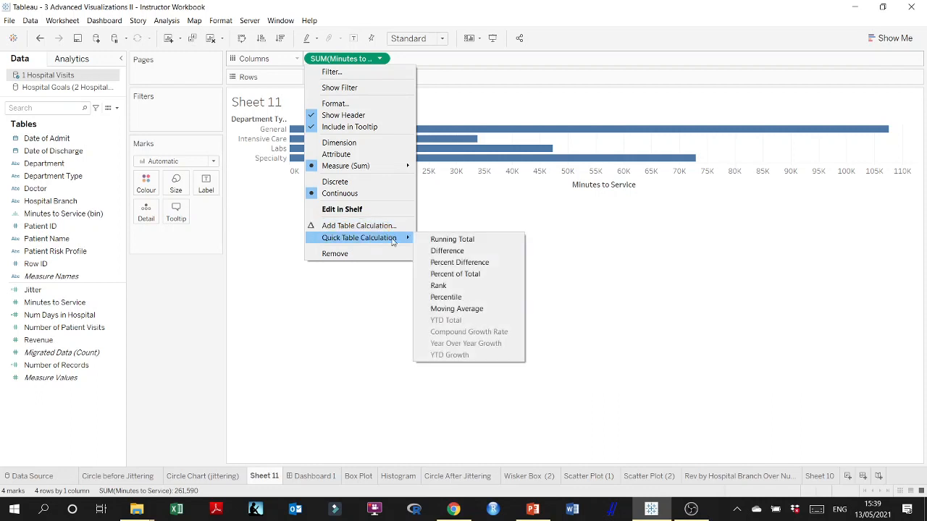
{"action": "mouse_move", "coordinate": [391, 171]}
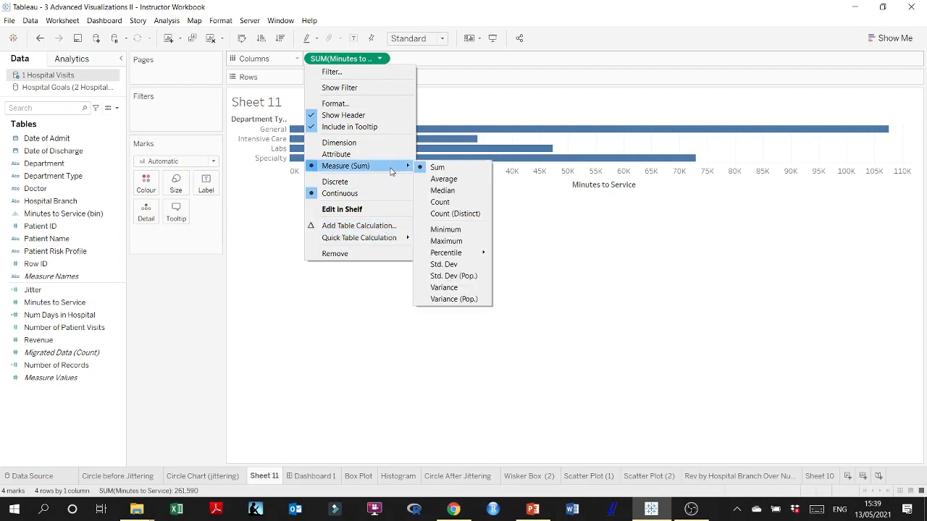
{"action": "left_click", "coordinate": [441, 179]}
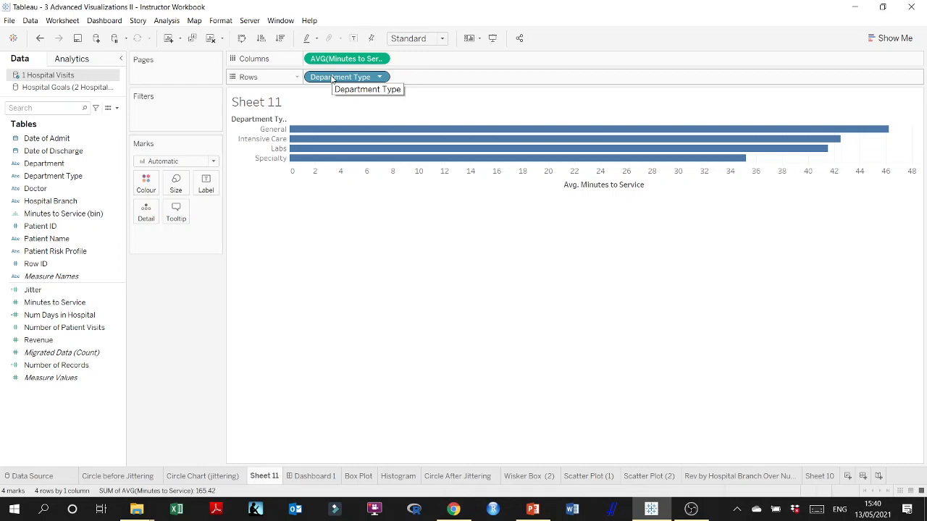
- Colour the marks by Department Type and change the mark type to Circle
{"action": "left_click_drag", "start_coordinate": [331, 79], "coordinate": [139, 187]}
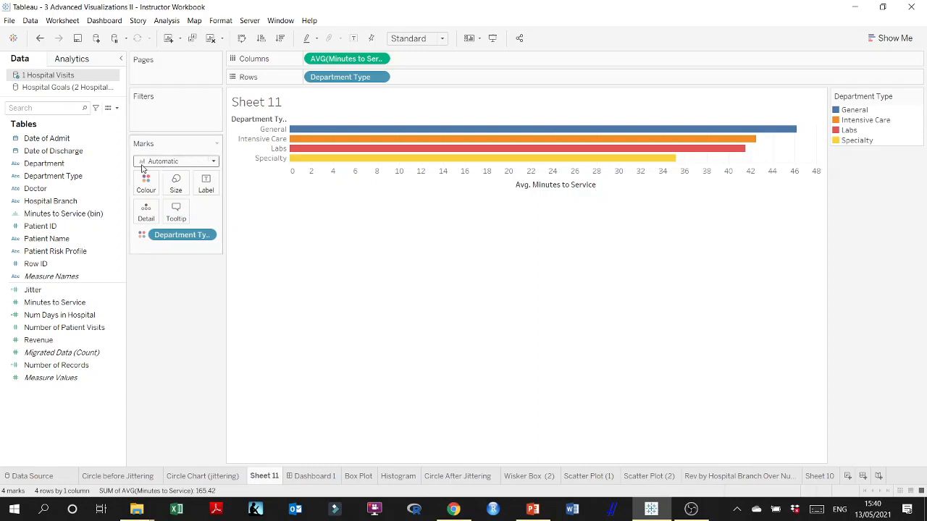
{"action": "left_click", "coordinate": [214, 163]}
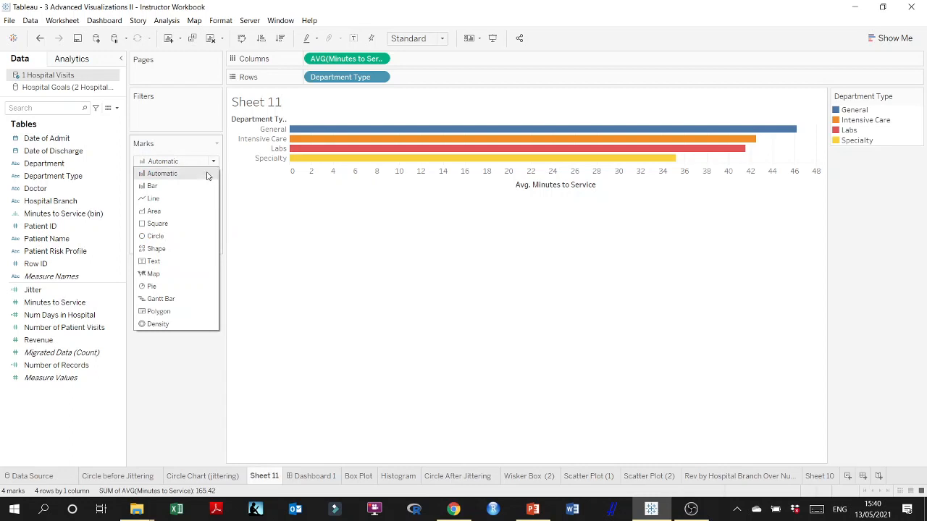
{"action": "left_click", "coordinate": [176, 236]}
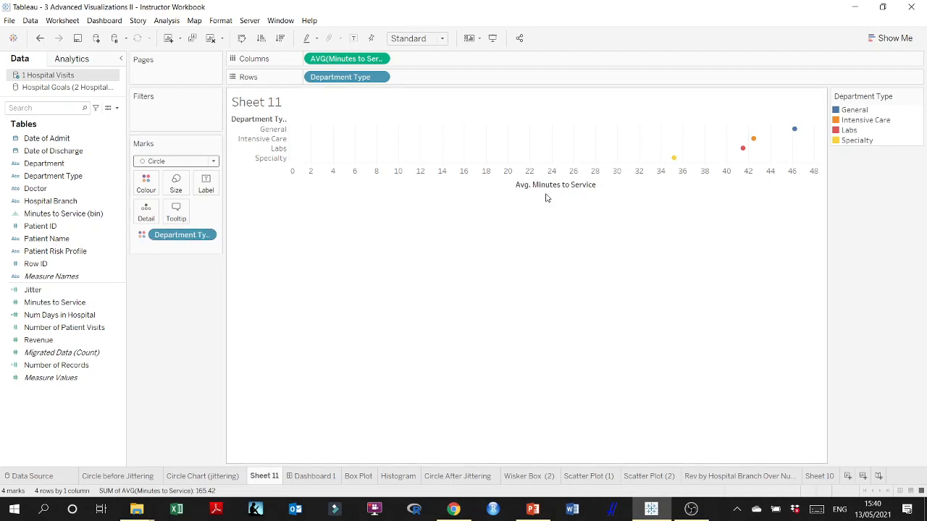
- Increase the chart's height and break the circles down by Doctor as a detail on the marks
{"action": "left_click_drag", "start_coordinate": [545, 193], "coordinate": [515, 378]}
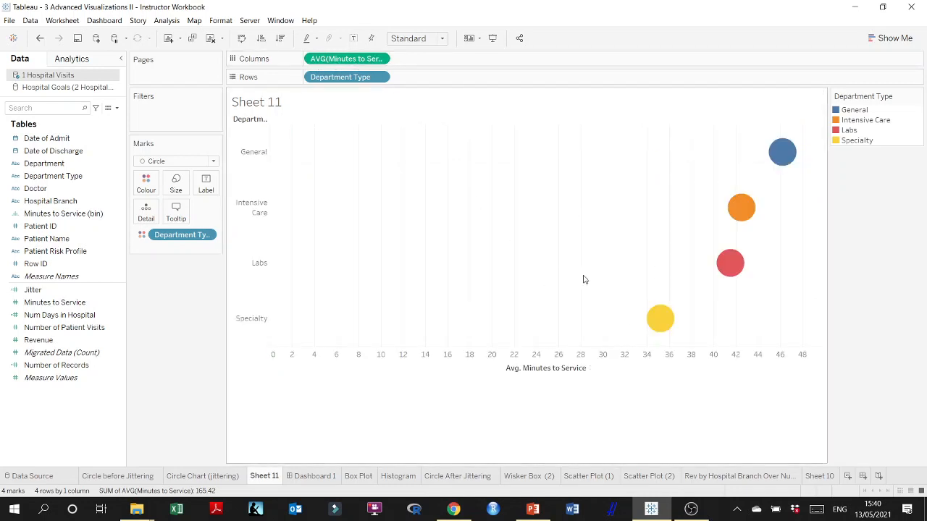
{"action": "mouse_move", "coordinate": [650, 330]}
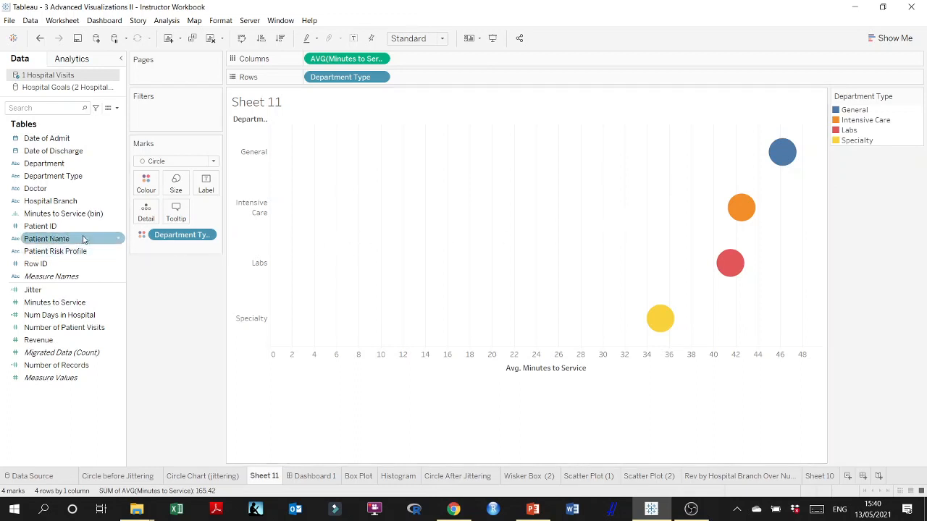
{"action": "left_click_drag", "start_coordinate": [36, 189], "coordinate": [148, 217]}
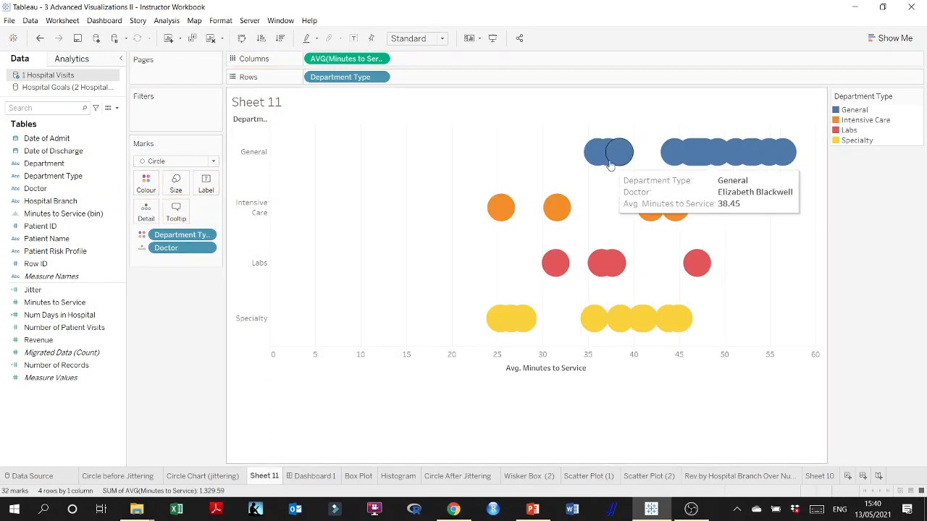
{"action": "mouse_move", "coordinate": [745, 154]}
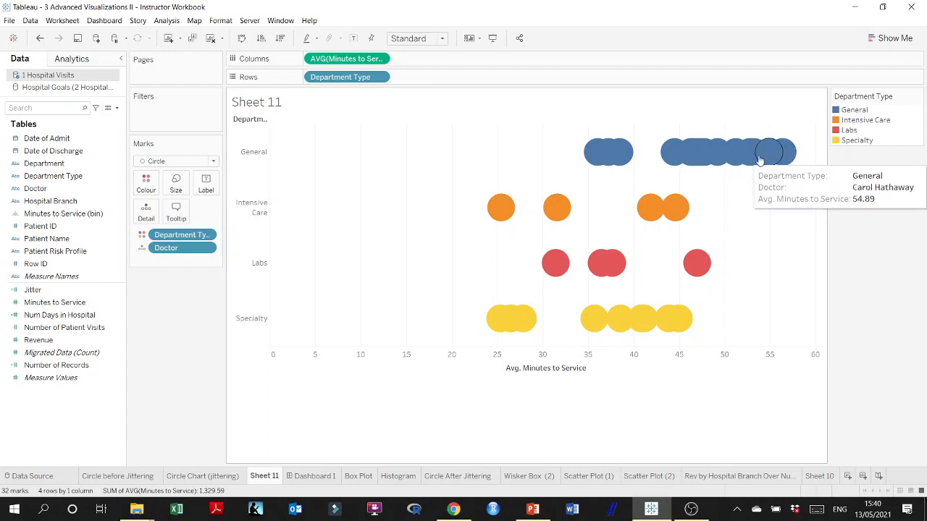
{"action": "mouse_move", "coordinate": [599, 161]}
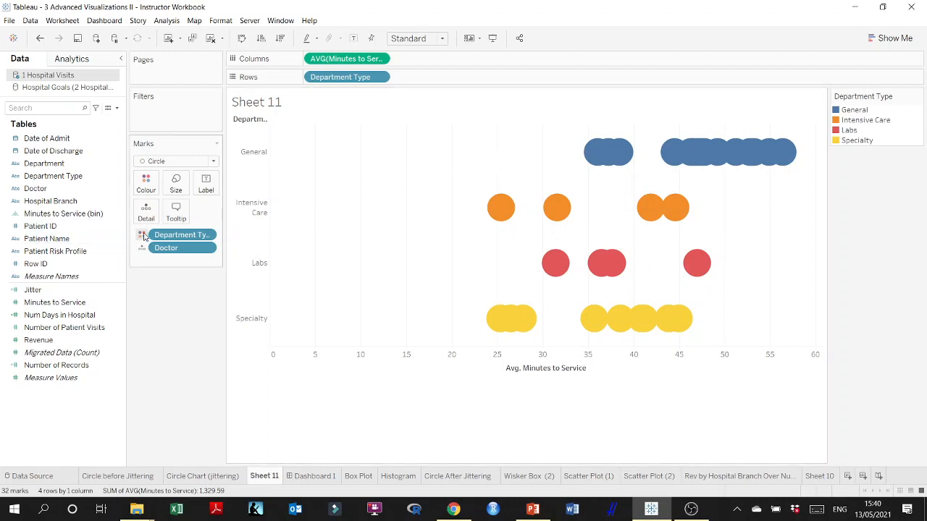
- Give the circle marks a black border
{"action": "left_click", "coordinate": [145, 187]}
{"action": "left_click", "coordinate": [207, 269]}
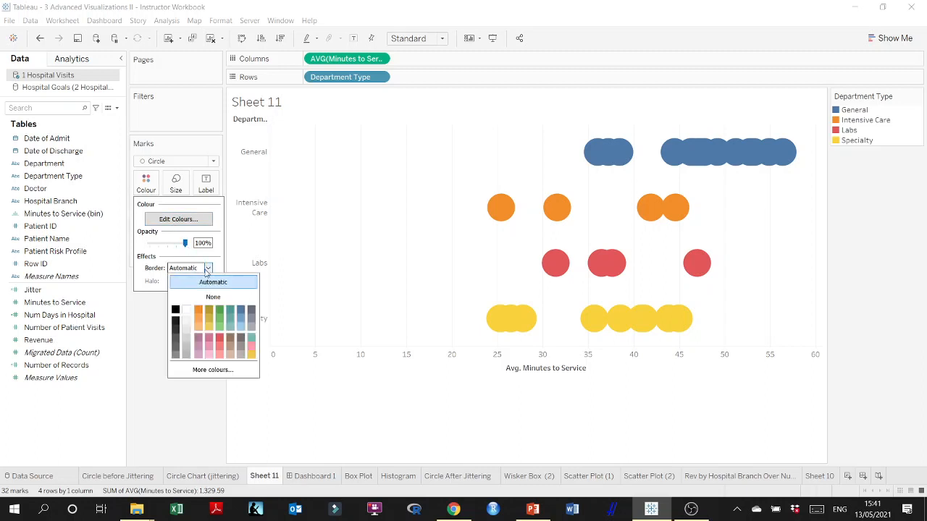
{"action": "left_click", "coordinate": [176, 310]}
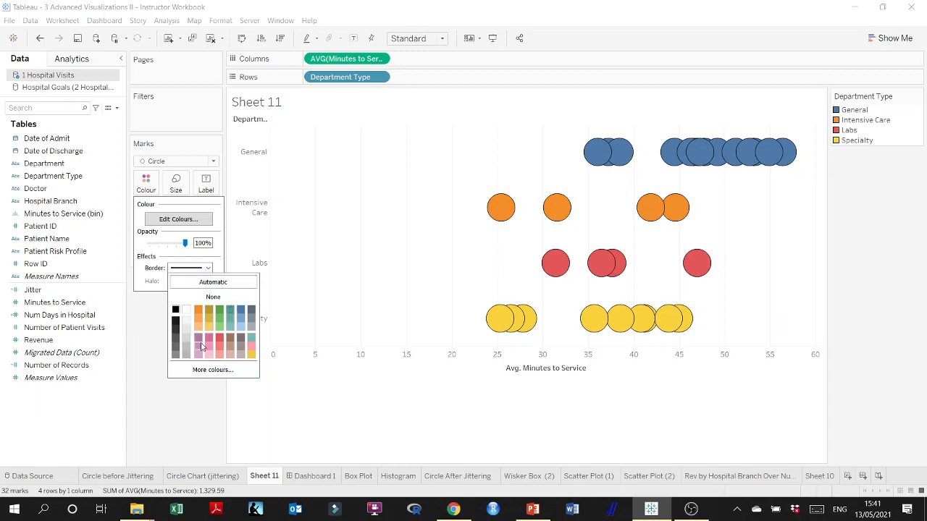
{"action": "left_click", "coordinate": [150, 319]}
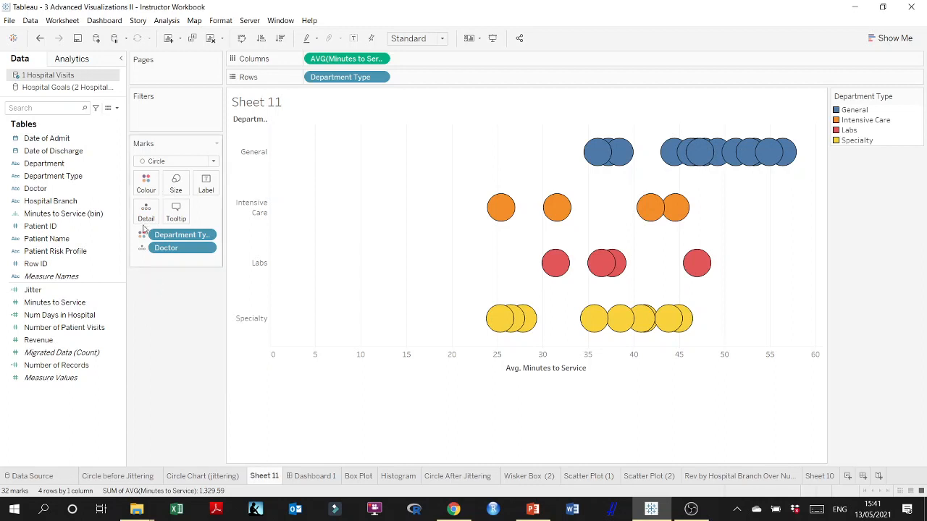
- Reduce the opacity of the circle marks to 74%
{"action": "left_click", "coordinate": [146, 184]}
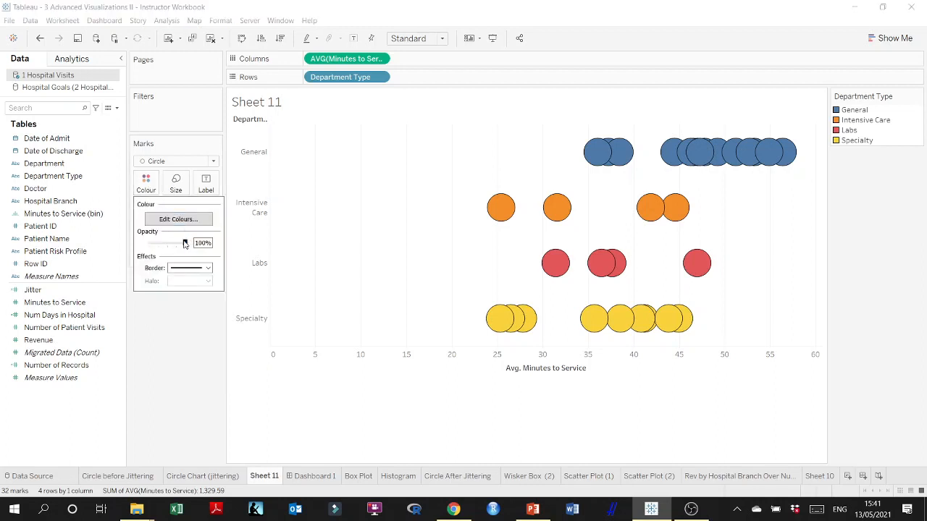
{"action": "left_click_drag", "start_coordinate": [185, 243], "coordinate": [179, 246]}
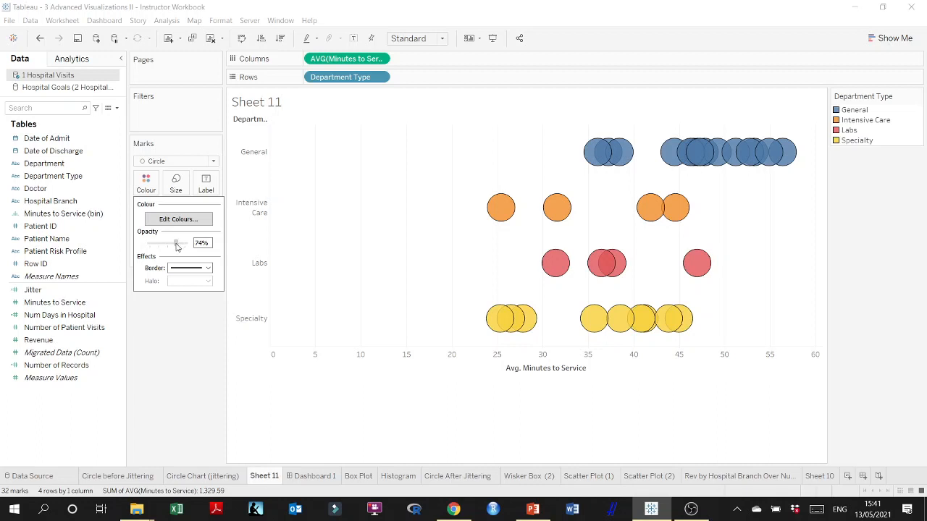
{"action": "mouse_move", "coordinate": [672, 211]}
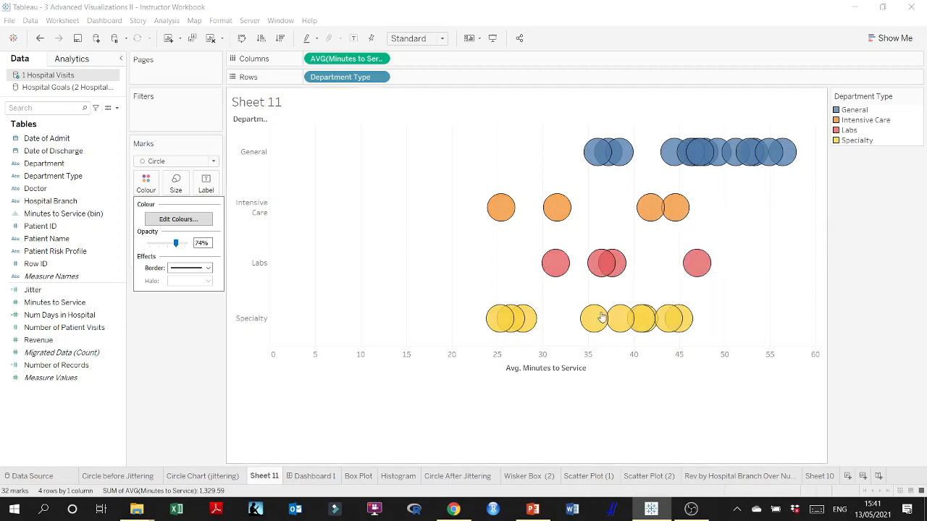
{"action": "mouse_move", "coordinate": [504, 340]}
{"action": "mouse_move", "coordinate": [697, 153]}
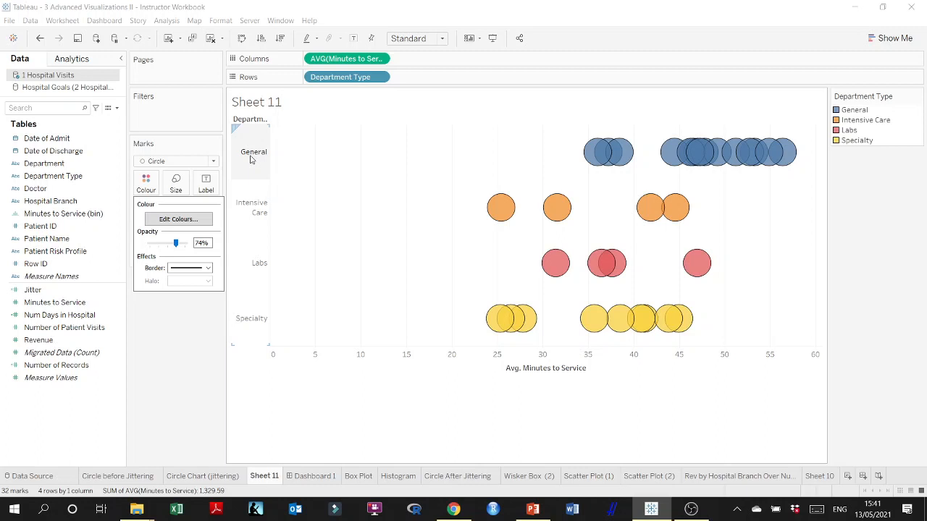
{"action": "left_click", "coordinate": [182, 377]}
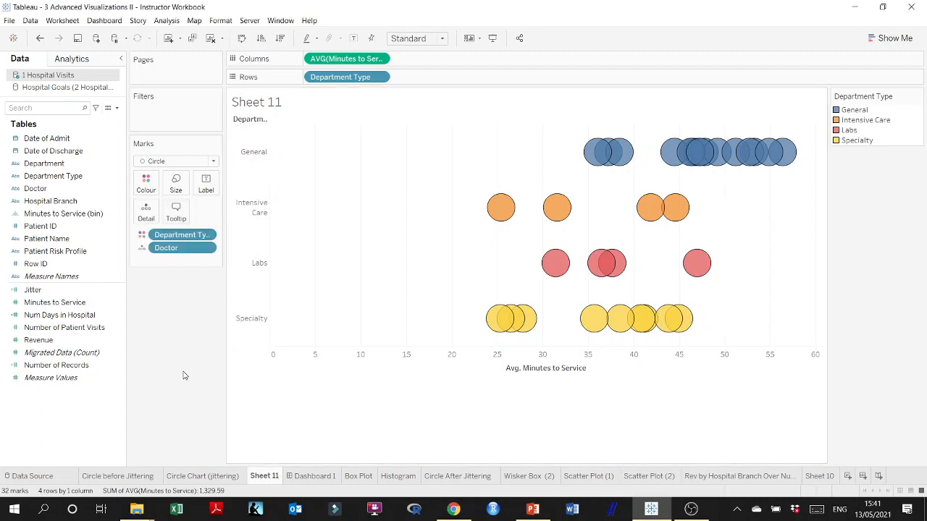
- Remove Doctor from the marks' detail and add it back, twice, to compare department averages with individual doctor averages
{"action": "left_click_drag", "start_coordinate": [174, 249], "coordinate": [163, 320]}
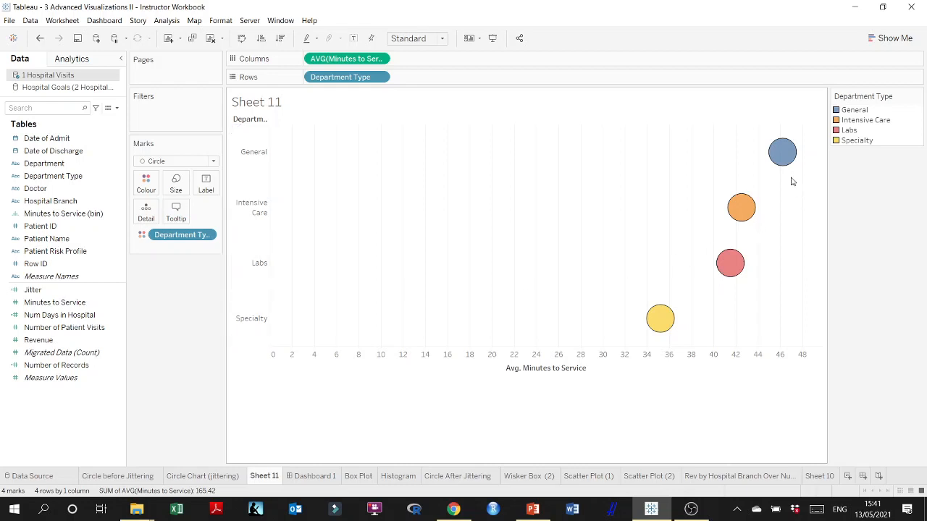
{"action": "mouse_move", "coordinate": [782, 157]}
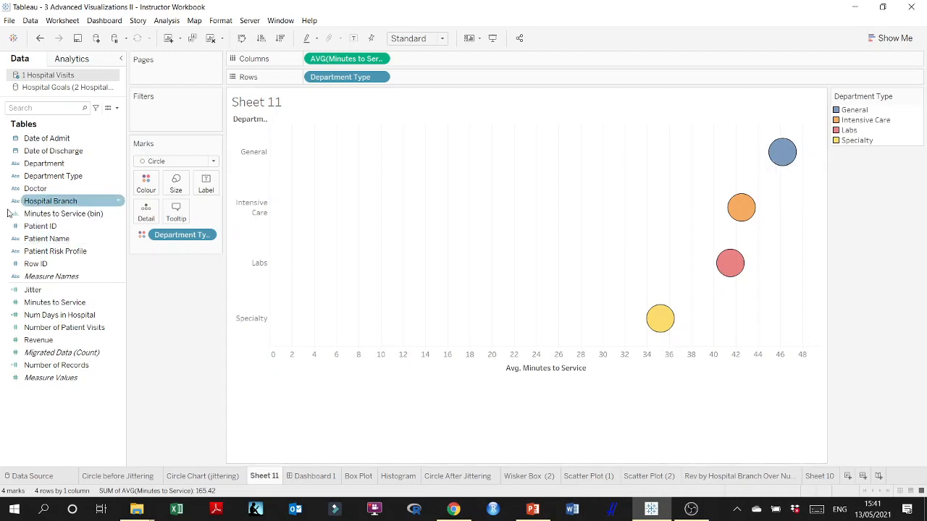
{"action": "left_click_drag", "start_coordinate": [29, 187], "coordinate": [145, 219]}
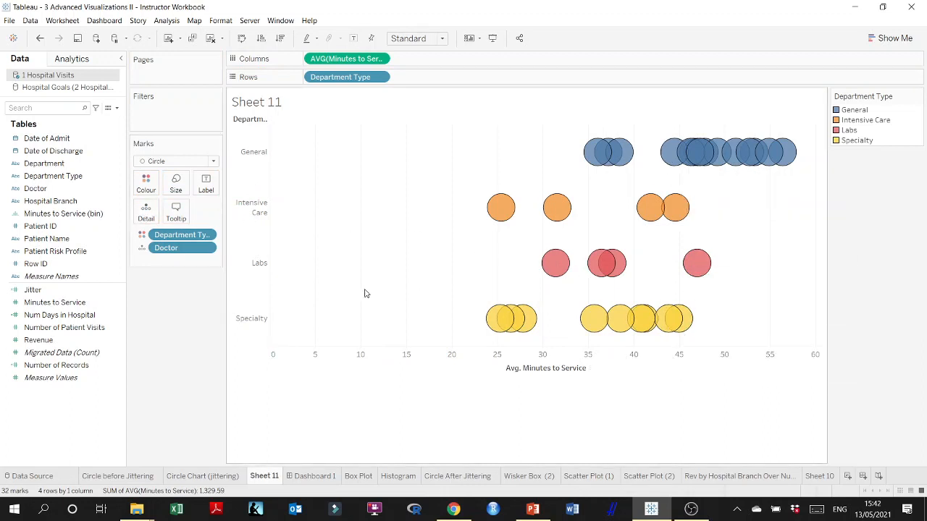
{"action": "left_click_drag", "start_coordinate": [161, 249], "coordinate": [170, 315]}
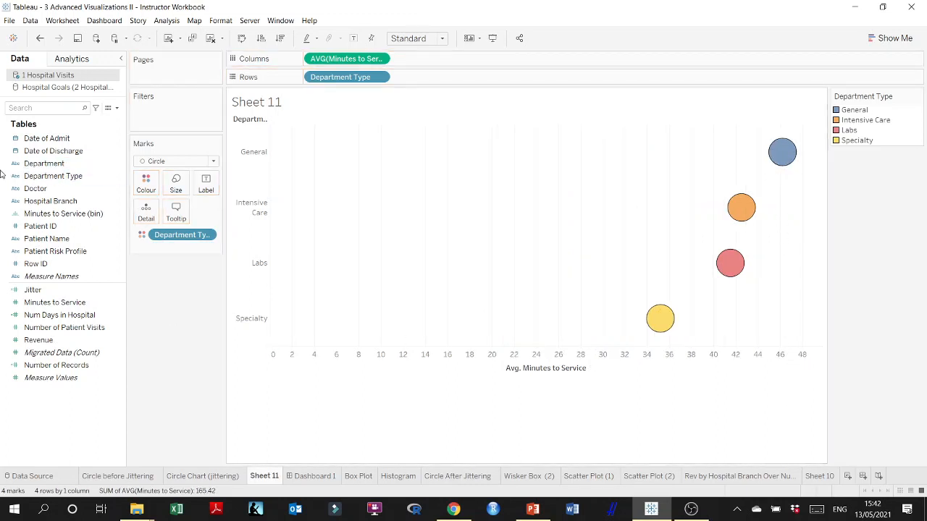
{"action": "left_click_drag", "start_coordinate": [26, 191], "coordinate": [146, 212]}
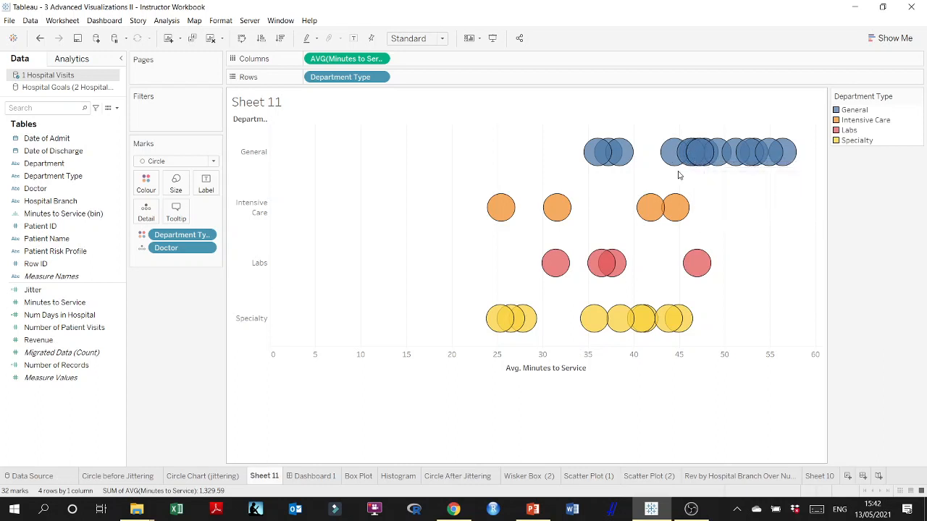
{"action": "mouse_move", "coordinate": [674, 139]}
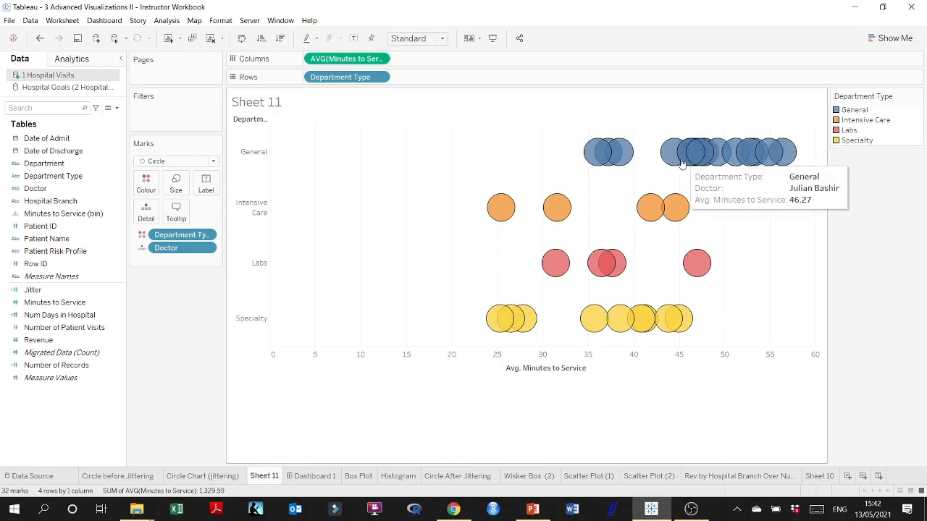
- Add an Average with 95% CI to the chart, calculated per cell for each department type
{"action": "left_click", "coordinate": [82, 61]}
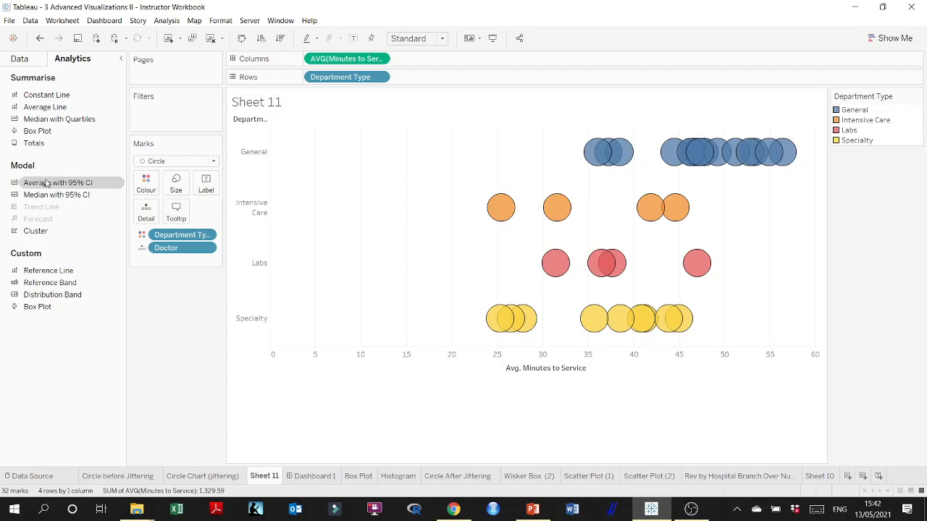
{"action": "left_click_drag", "start_coordinate": [46, 183], "coordinate": [459, 163]}
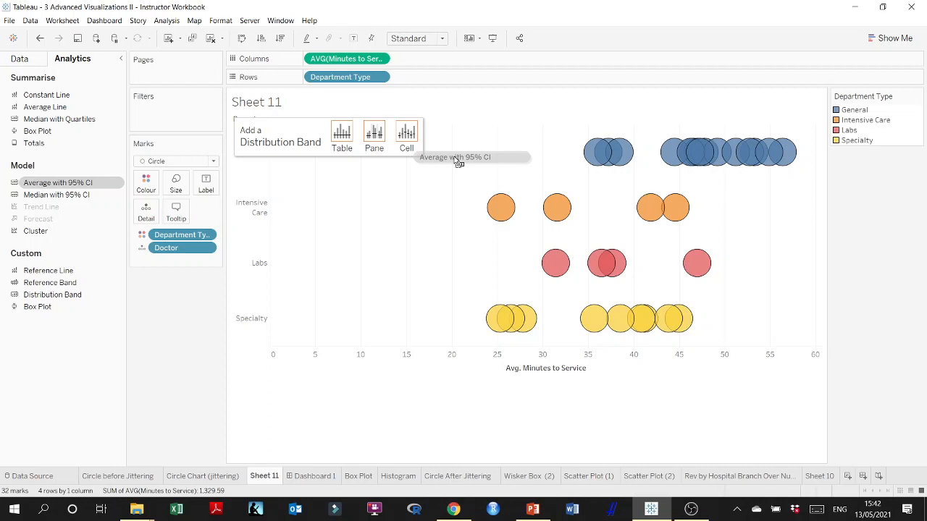
{"action": "left_click_drag", "start_coordinate": [458, 163], "coordinate": [413, 131]}
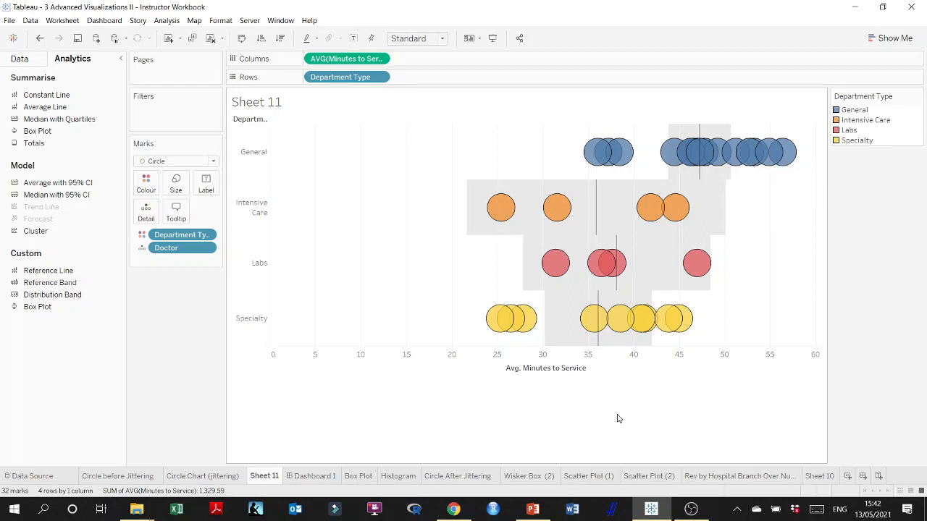
{"action": "mouse_move", "coordinate": [699, 179]}
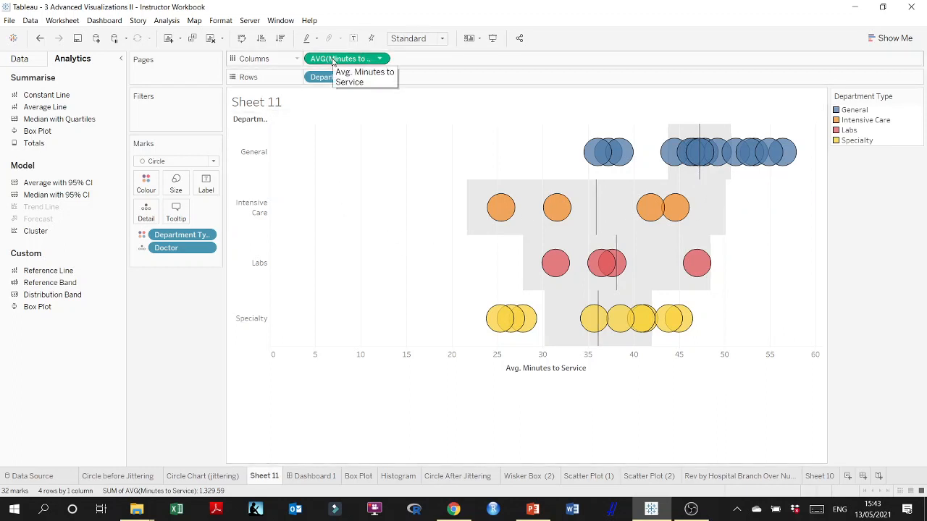
- Try labelling the circles with average Minutes to Service, and undo the labelling
{"action": "left_click_drag", "start_coordinate": [333, 61], "coordinate": [205, 185]}
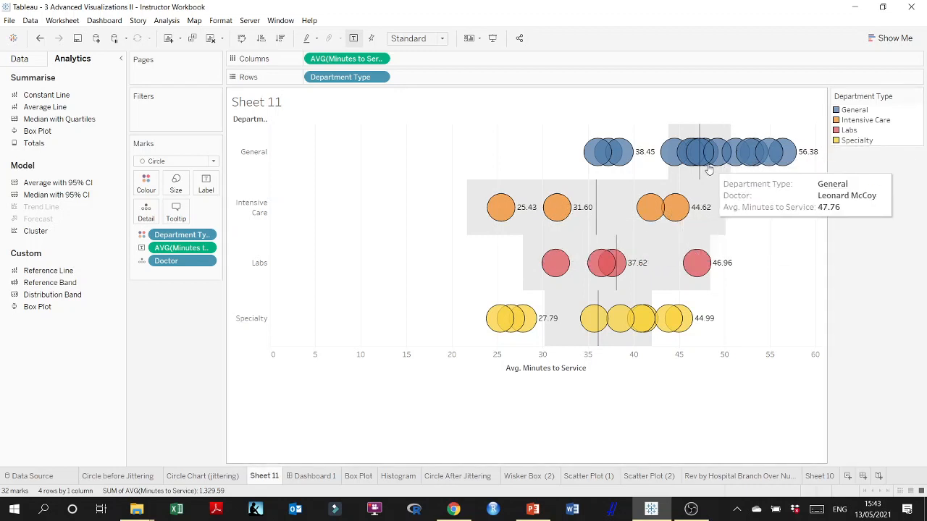
{"action": "key", "text": "ctrl+z"}
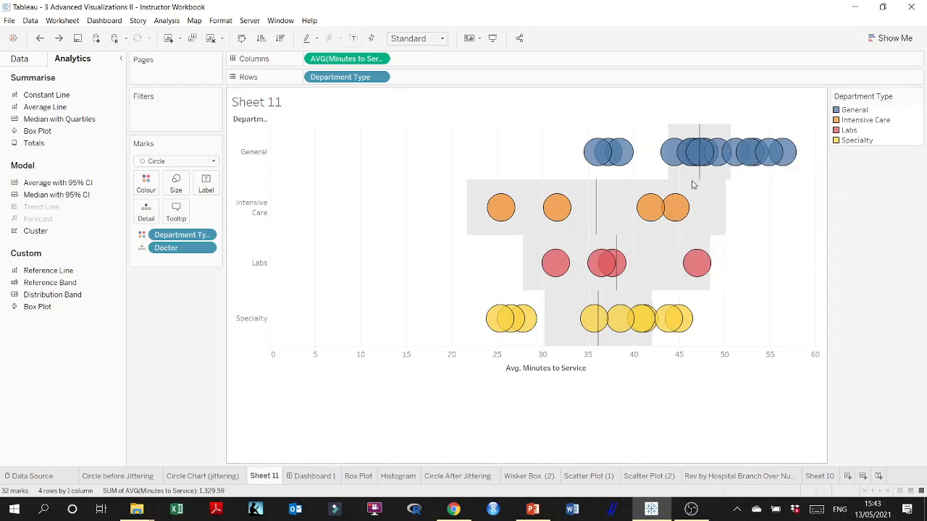
- Edit the Average with 95% CI reference line and set its label to Value
{"action": "right_click", "coordinate": [700, 180]}
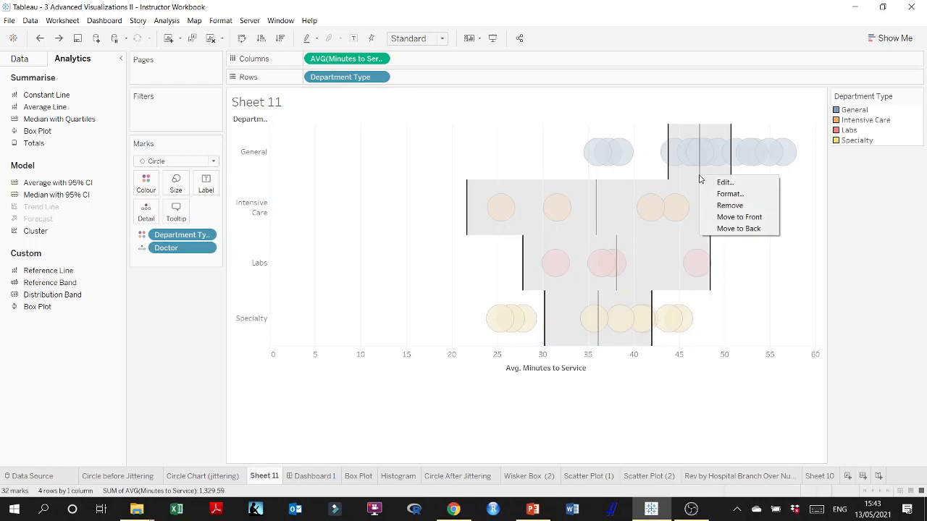
{"action": "left_click", "coordinate": [725, 182]}
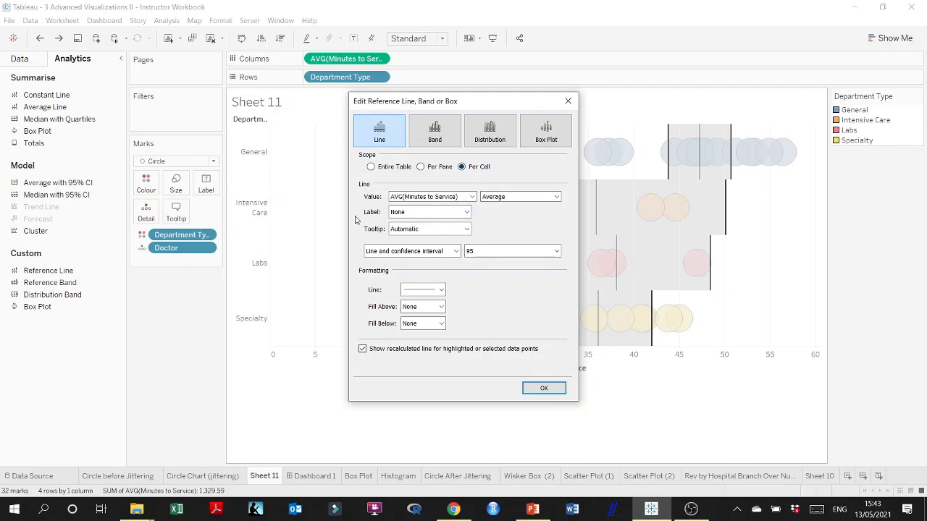
{"action": "left_click", "coordinate": [467, 212]}
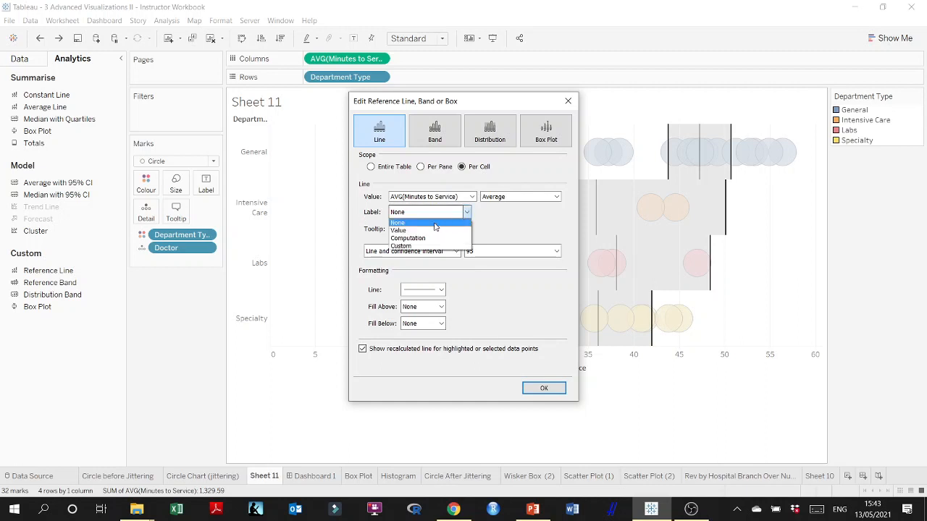
{"action": "left_click", "coordinate": [412, 230]}
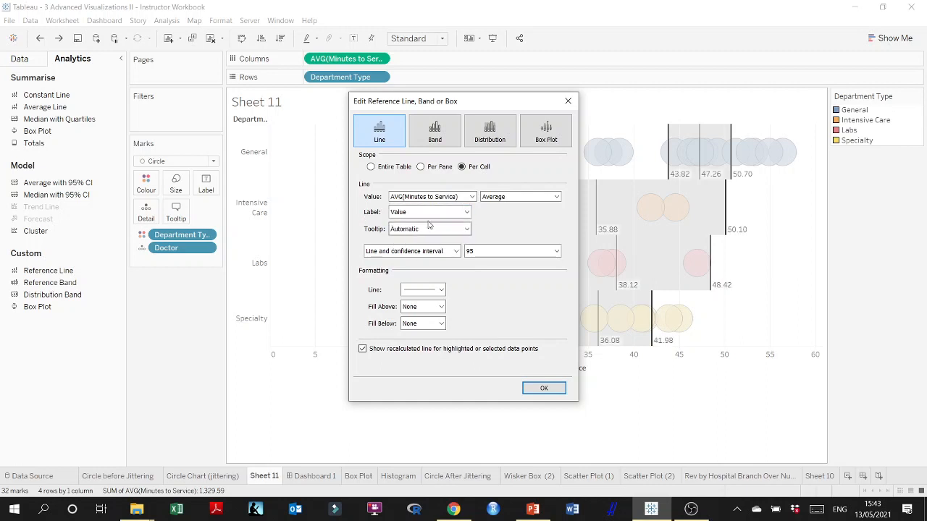
- Alternate the reference line's label between Computation and Value, and apply it with the Value label
{"action": "left_click", "coordinate": [467, 212]}
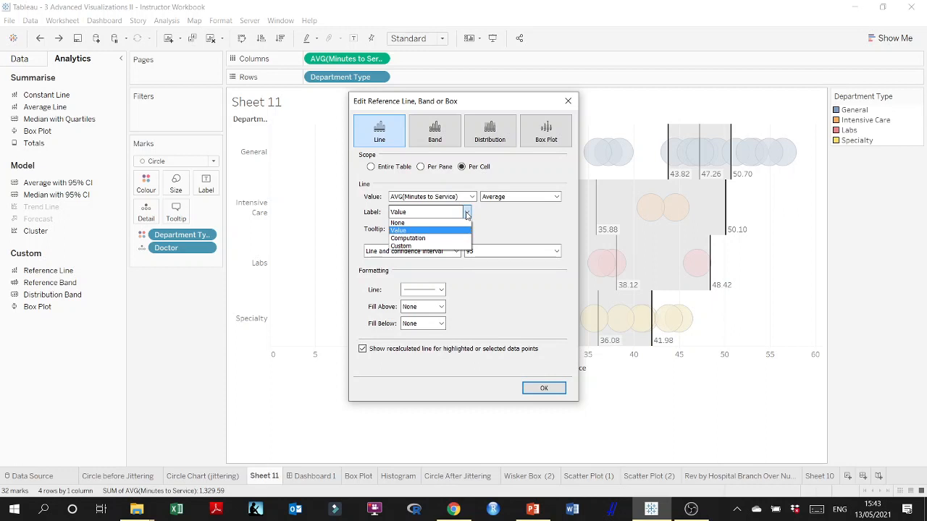
{"action": "left_click", "coordinate": [434, 239]}
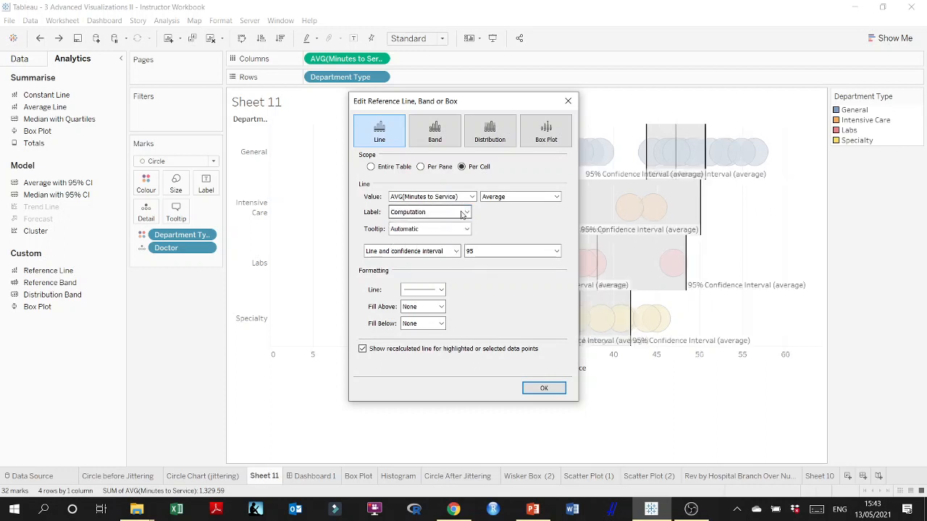
{"action": "left_click", "coordinate": [466, 213]}
{"action": "left_click", "coordinate": [437, 230]}
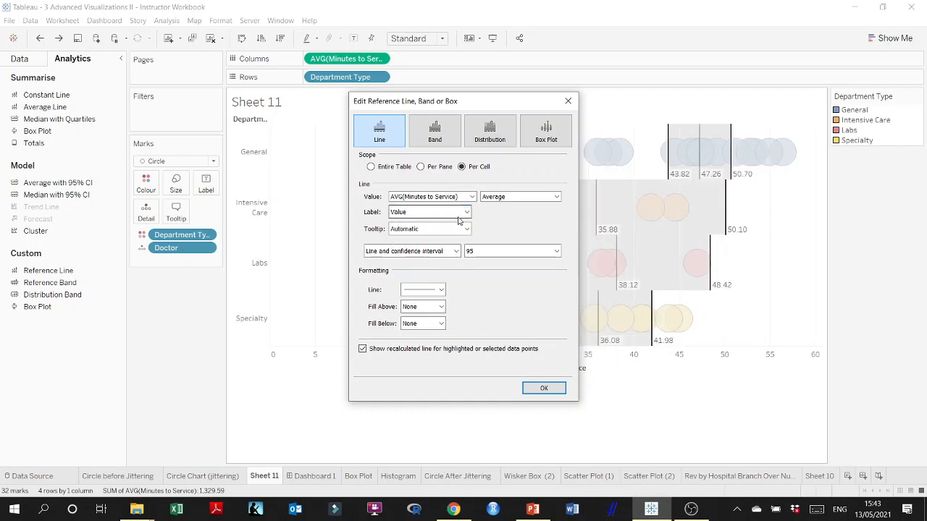
{"action": "left_click", "coordinate": [467, 213]}
{"action": "left_click", "coordinate": [428, 239]}
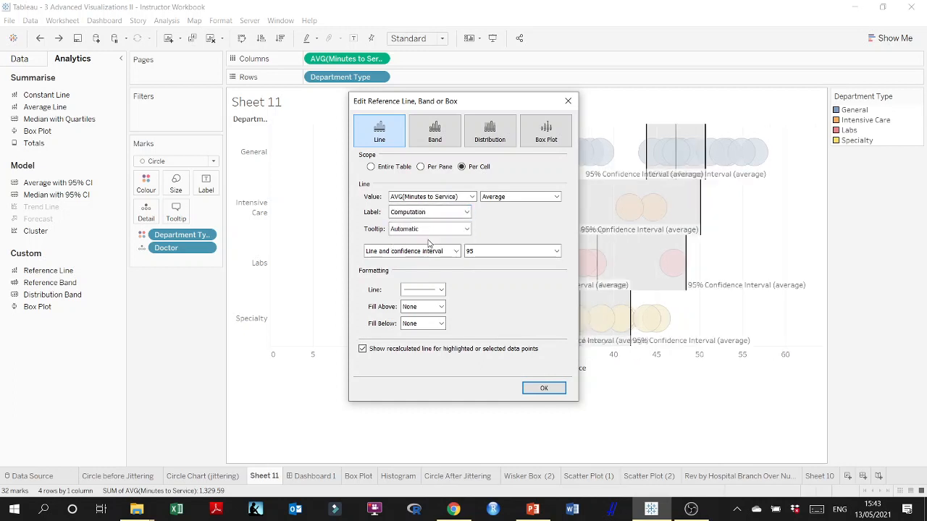
{"action": "left_click", "coordinate": [467, 212]}
{"action": "left_click", "coordinate": [417, 235]}
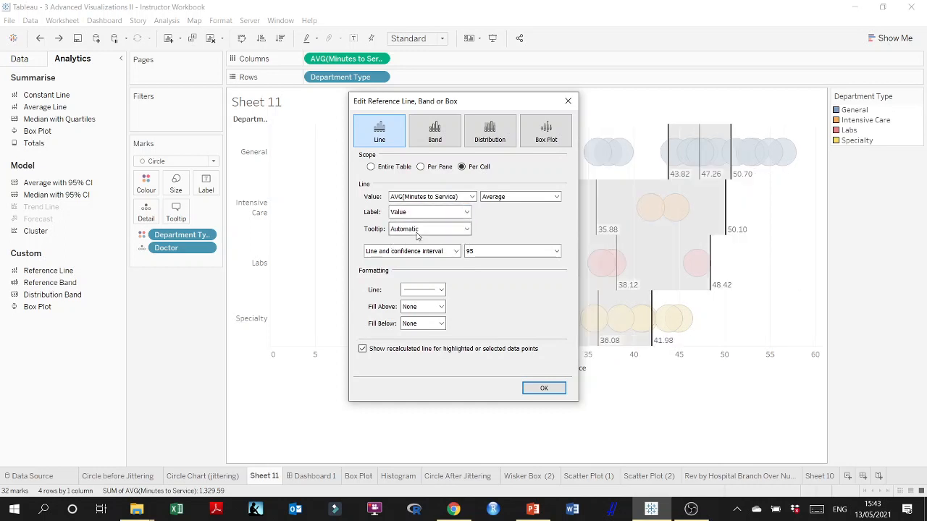
{"action": "left_click", "coordinate": [544, 389]}
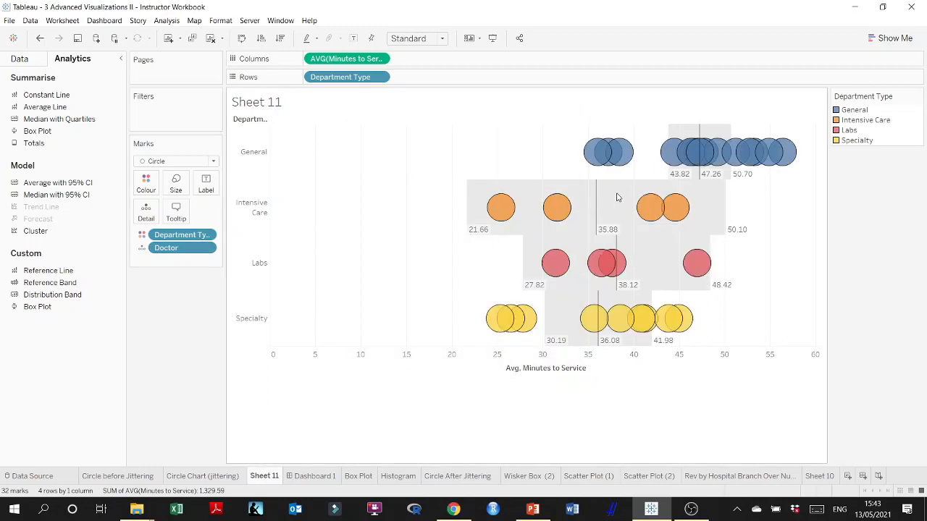
- Undo the reference line's Value labelling, redo it, and undo it again to compare the two label types
{"action": "mouse_move", "coordinate": [712, 181]}
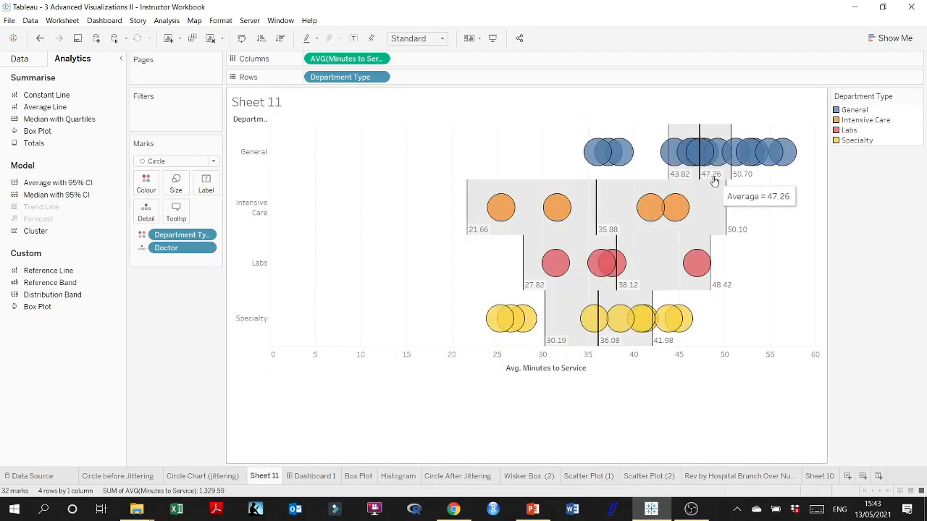
{"action": "key", "text": "ctrl+z"}
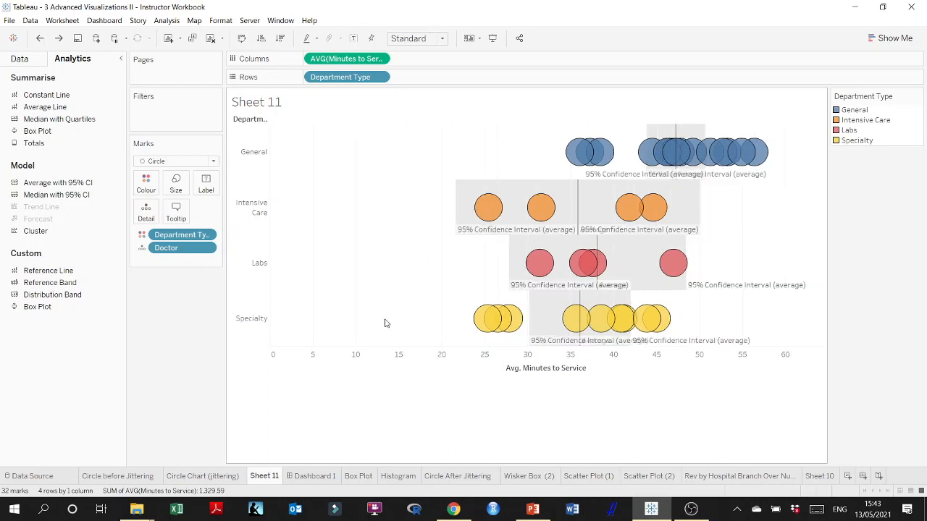
{"action": "key", "text": "ctrl+y"}
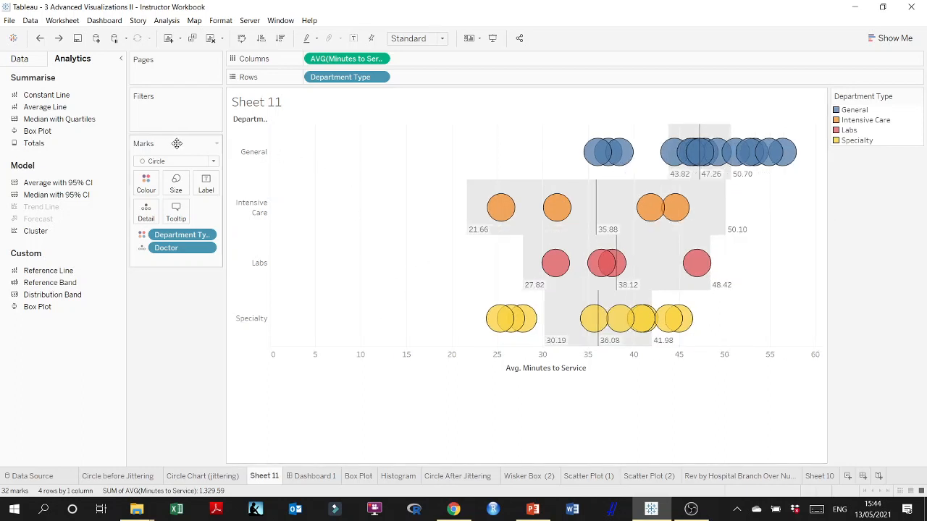
{"action": "key", "text": "ctrl+z"}
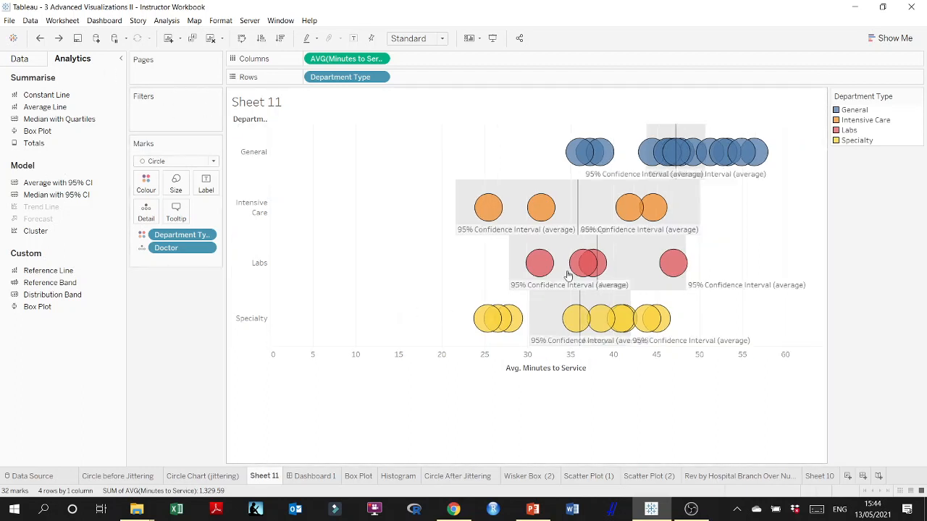
- Remove the labelled Average with 95% CI from the chart
{"action": "mouse_move", "coordinate": [657, 156]}
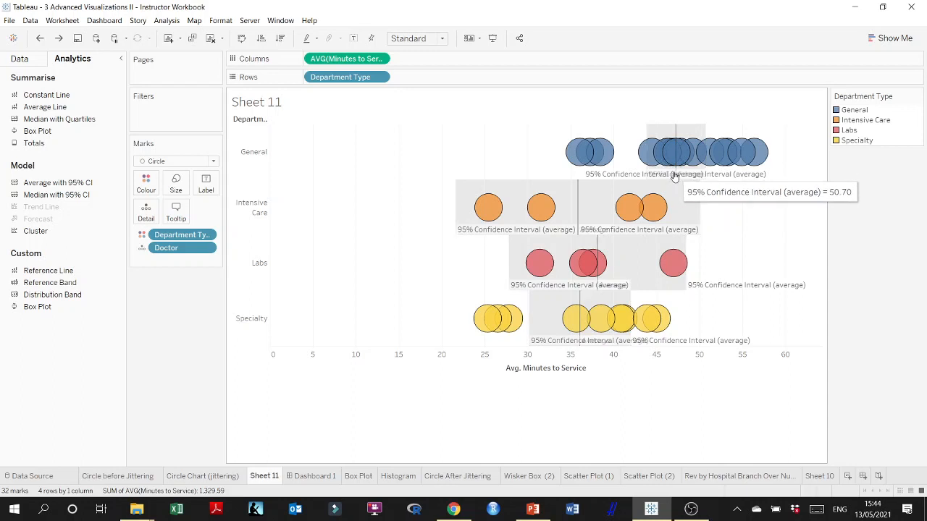
{"action": "left_click", "coordinate": [673, 175]}
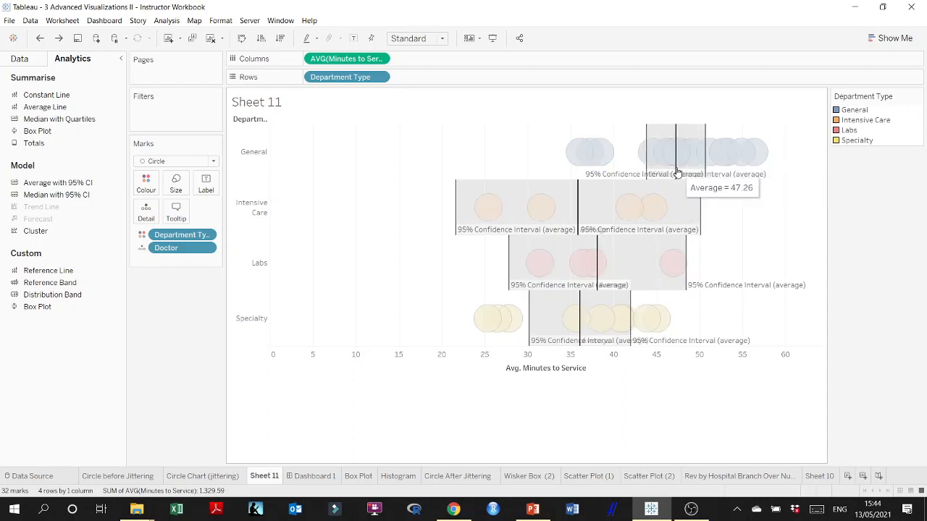
{"action": "right_click", "coordinate": [675, 175]}
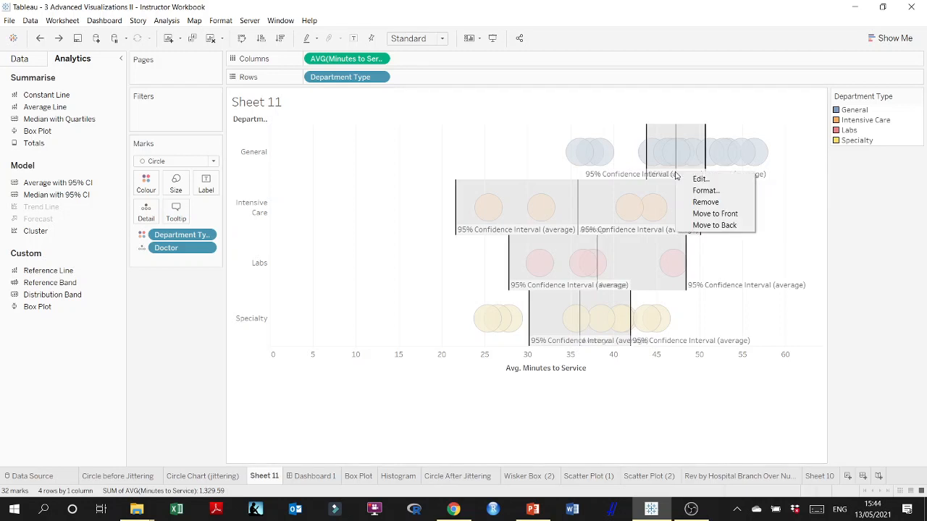
{"action": "left_click", "coordinate": [706, 202]}
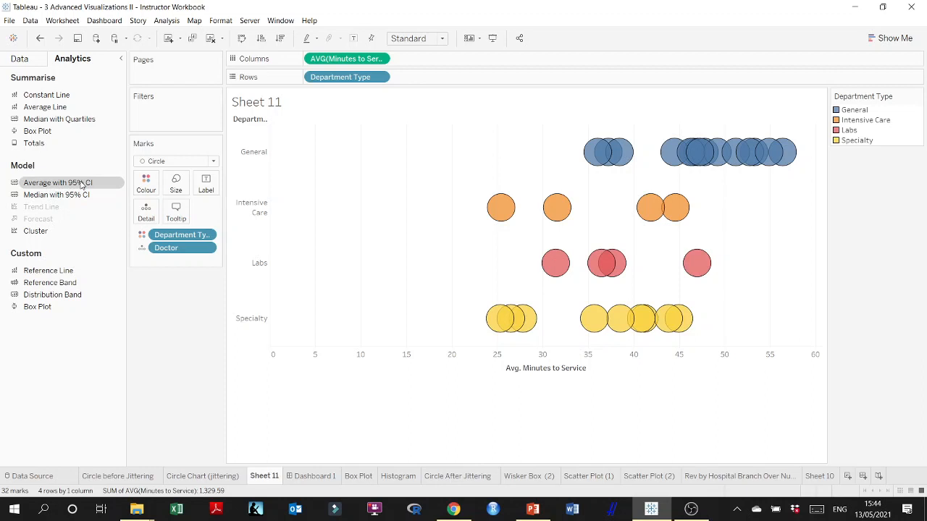
- Try a per-cell reference line for average Minutes to Service without confidence intervals, and undo it
{"action": "left_click_drag", "start_coordinate": [45, 273], "coordinate": [396, 139]}
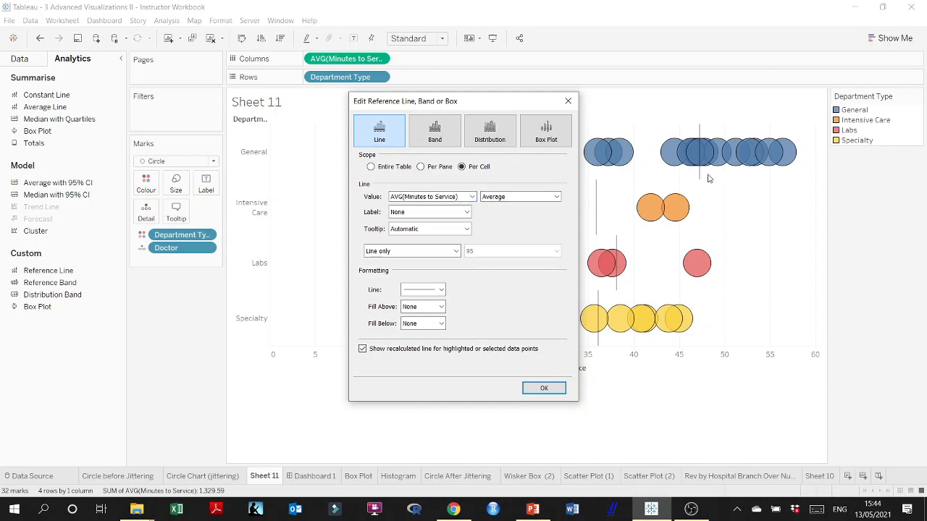
{"action": "left_click", "coordinate": [568, 101]}
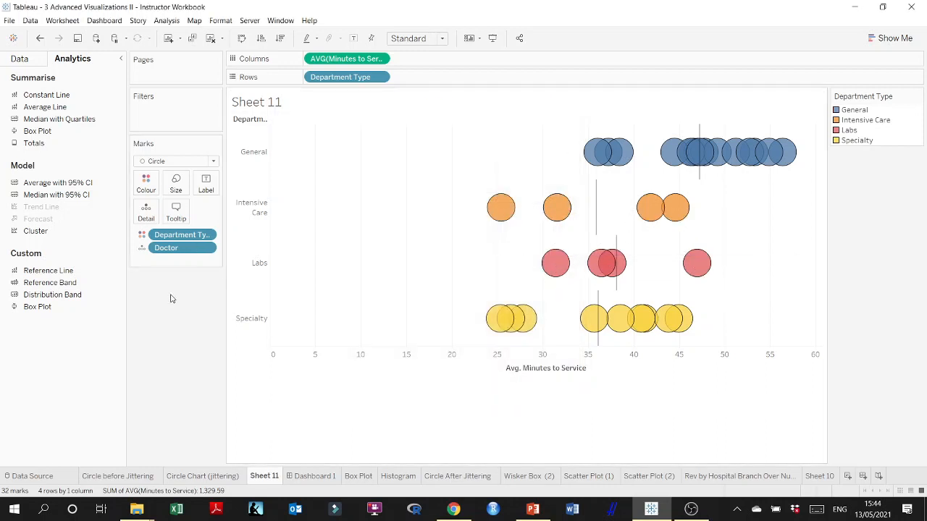
{"action": "key", "text": "ctrl+z"}
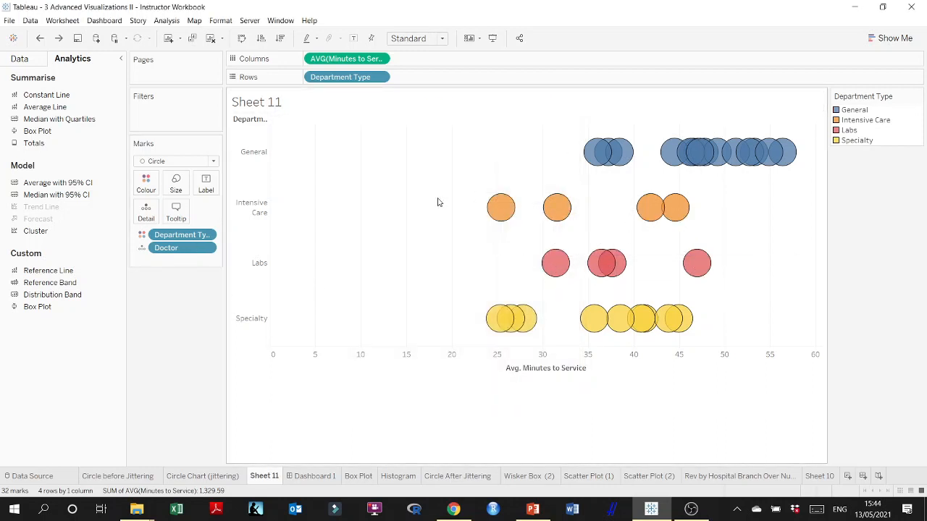
- Add the Average with 95% CI back to the chart, calculated per cell for each department type
{"action": "left_click_drag", "start_coordinate": [51, 182], "coordinate": [410, 141]}
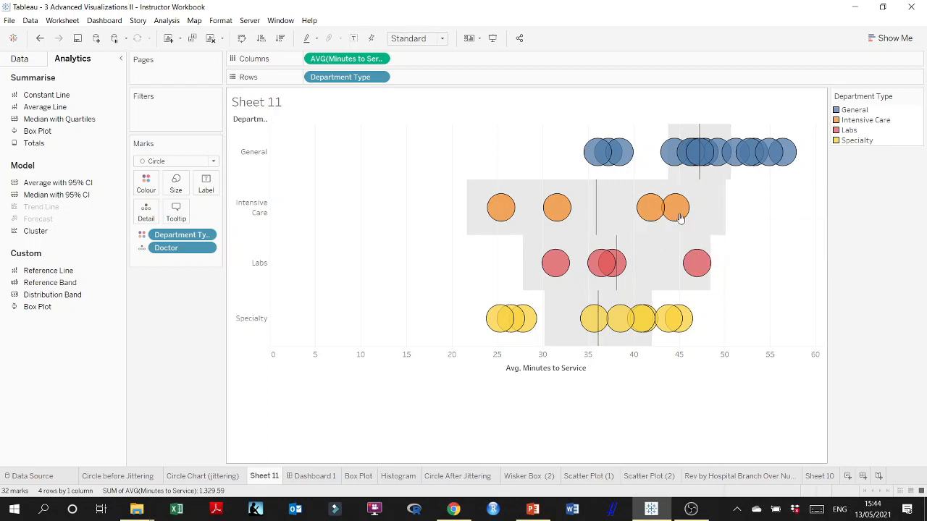
{"action": "mouse_move", "coordinate": [619, 286]}
{"action": "mouse_move", "coordinate": [559, 475]}
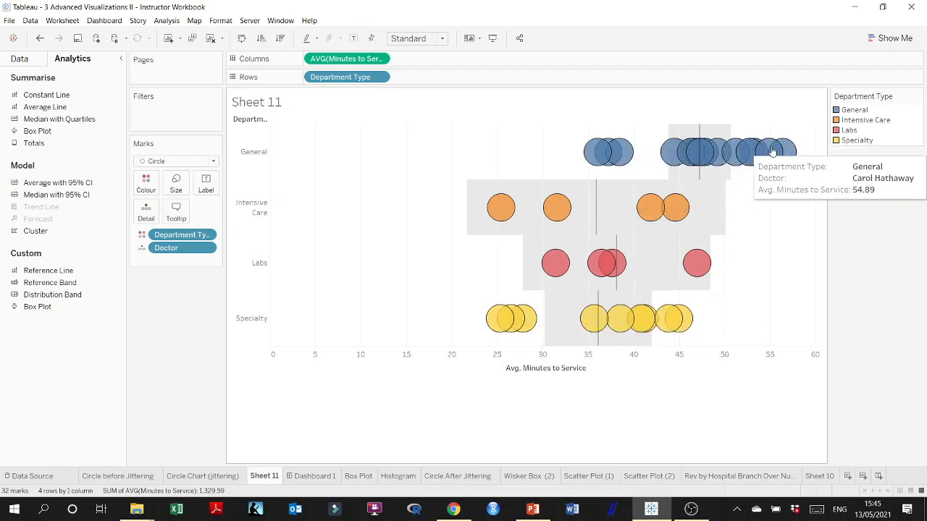
- Examine the General department's doctor circles against its average line and confidence interval band
{"action": "left_click", "coordinate": [713, 166]}
{"action": "left_click", "coordinate": [702, 165]}
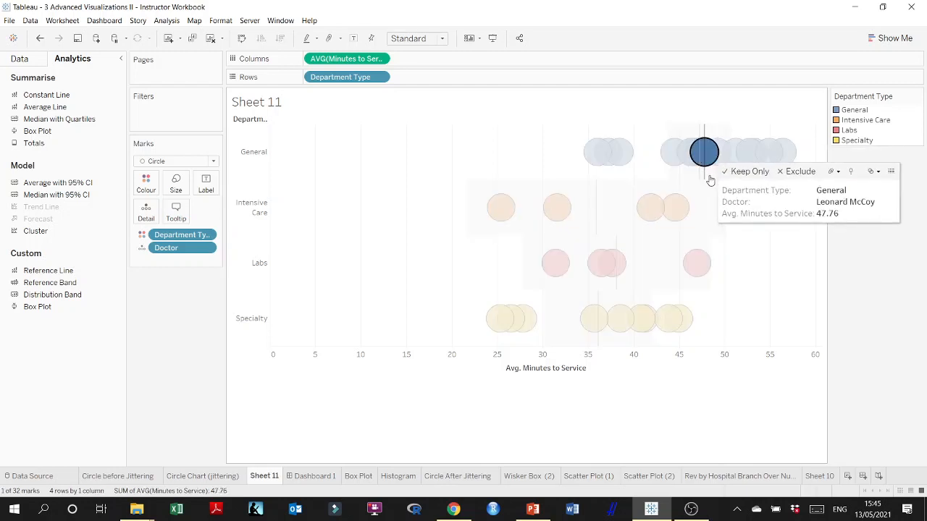
{"action": "left_click", "coordinate": [755, 256]}
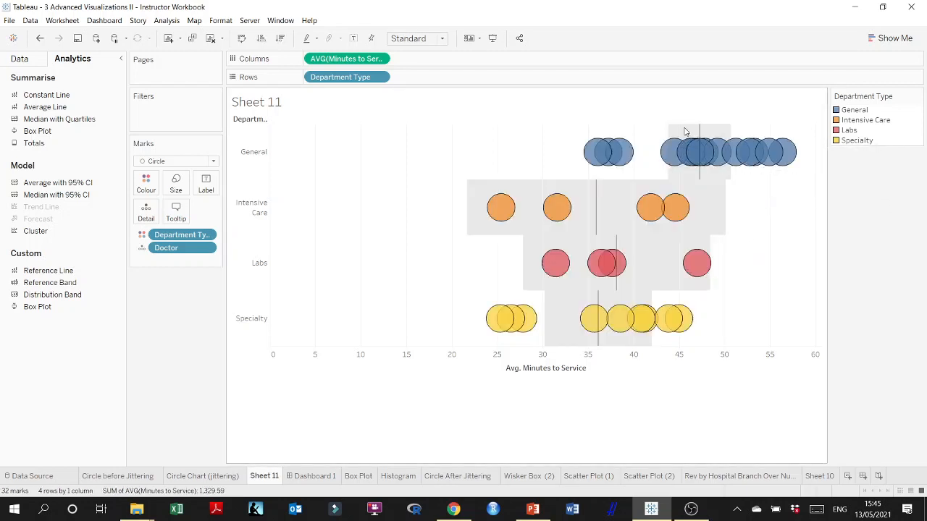
{"action": "left_click", "coordinate": [702, 181]}
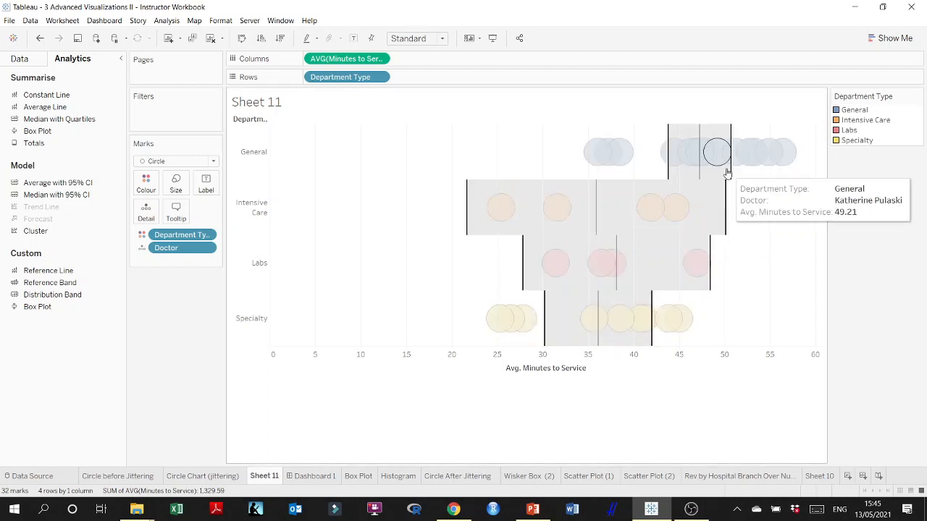
{"action": "mouse_move", "coordinate": [730, 180]}
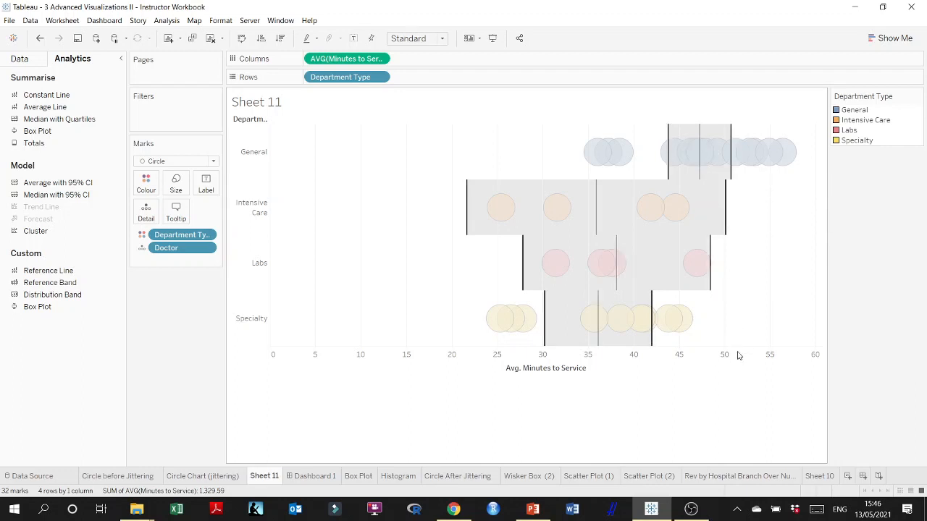
{"action": "left_click", "coordinate": [687, 432]}
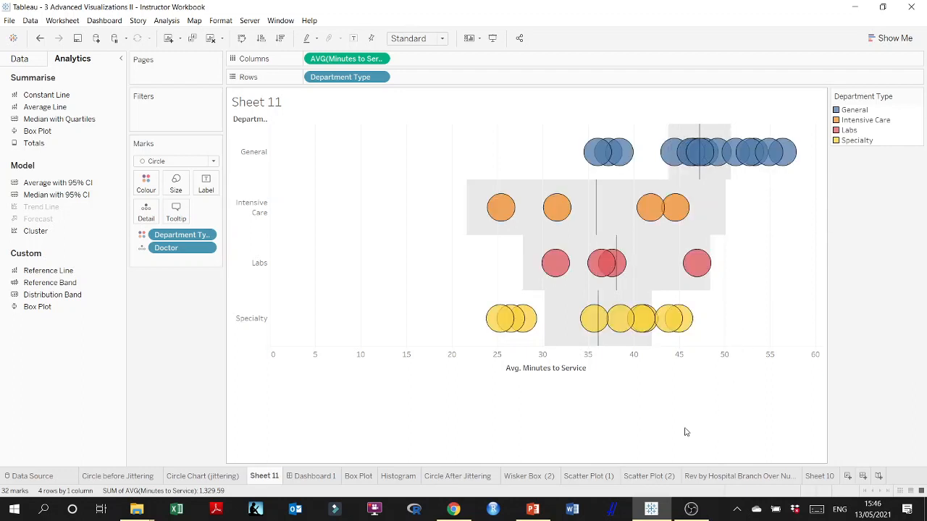
- Remove the Average with 95% CI by way of the General department's average line
{"action": "left_click", "coordinate": [700, 136]}
{"action": "left_click", "coordinate": [700, 138]}
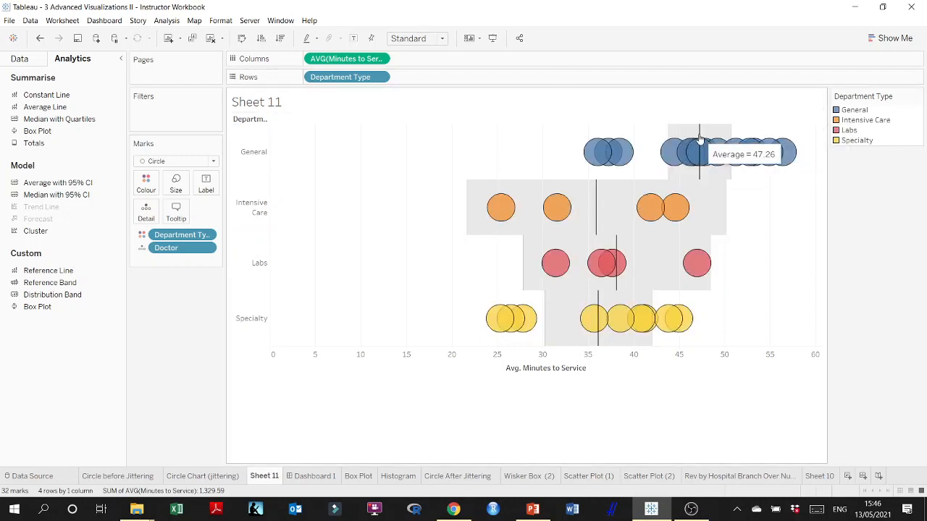
{"action": "right_click", "coordinate": [700, 138]}
{"action": "left_click", "coordinate": [700, 137]}
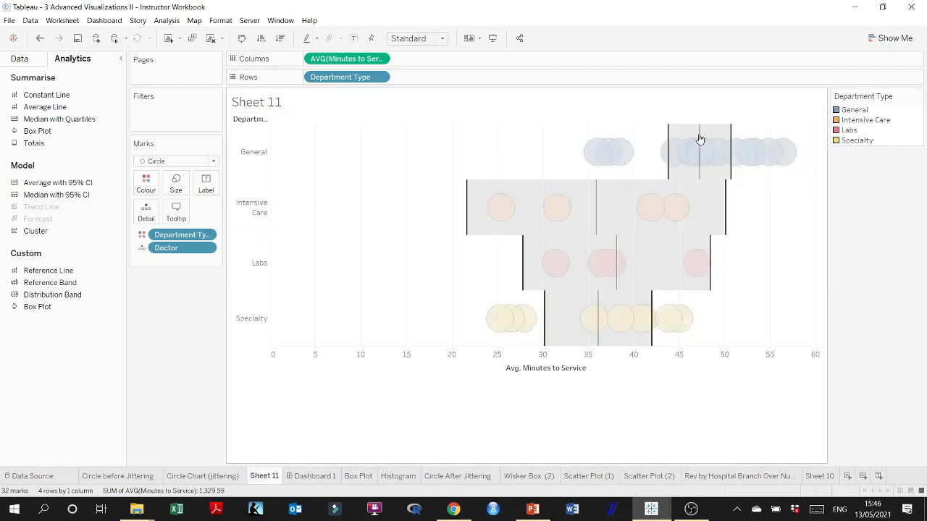
{"action": "right_click", "coordinate": [699, 138]}
{"action": "left_click", "coordinate": [731, 165]}
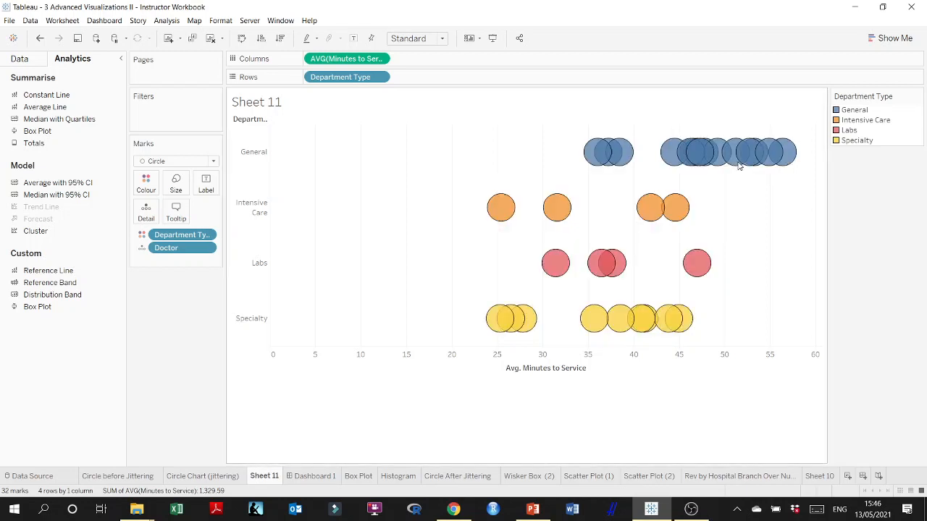
- Add a per-cell reference line for the average of AVG(Minutes to Service), labelled with its value
{"action": "left_click_drag", "start_coordinate": [40, 273], "coordinate": [390, 137]}
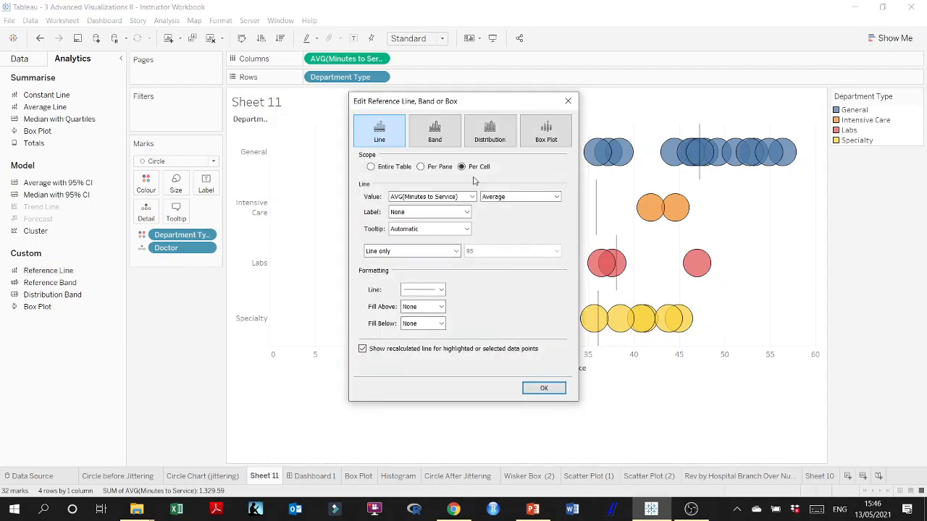
{"action": "left_click", "coordinate": [467, 212]}
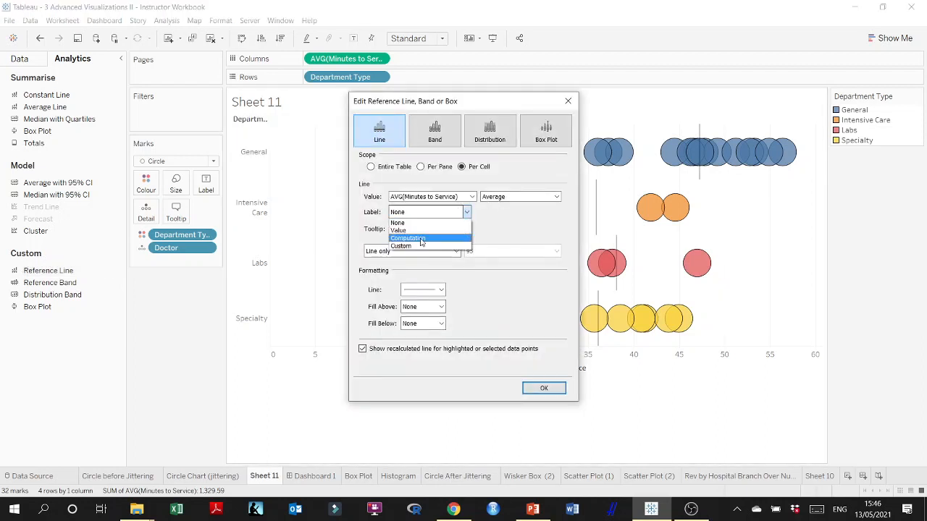
{"action": "left_click", "coordinate": [407, 231]}
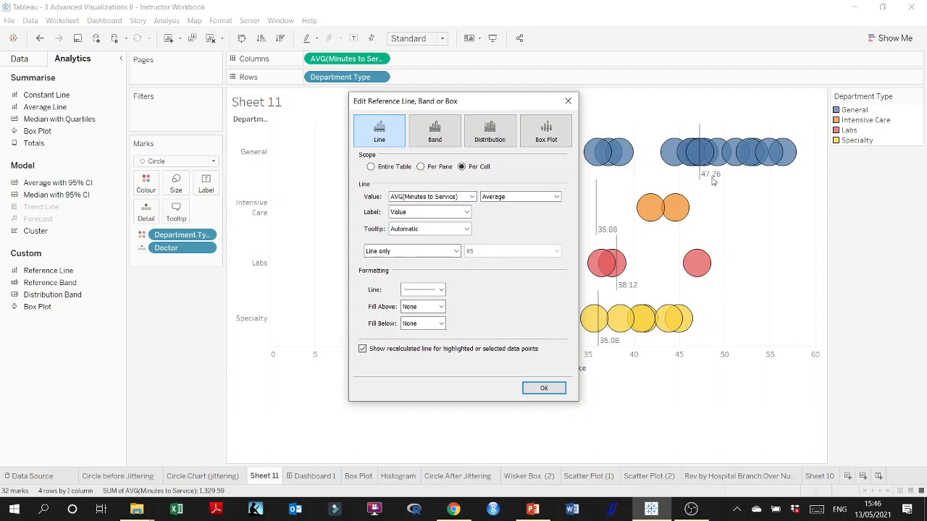
- Format the average reference lines in mauve with the second-thinnest line weight
{"action": "left_click", "coordinate": [440, 290]}
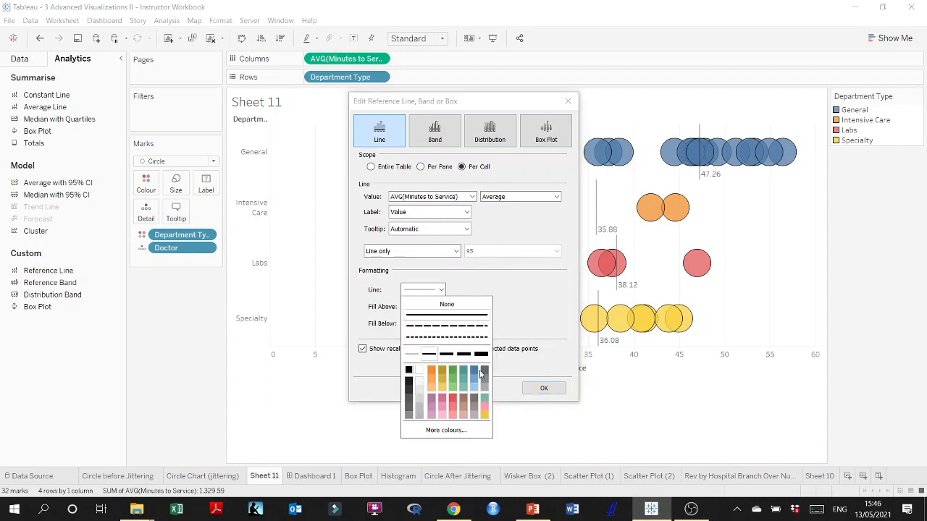
{"action": "left_click", "coordinate": [431, 397]}
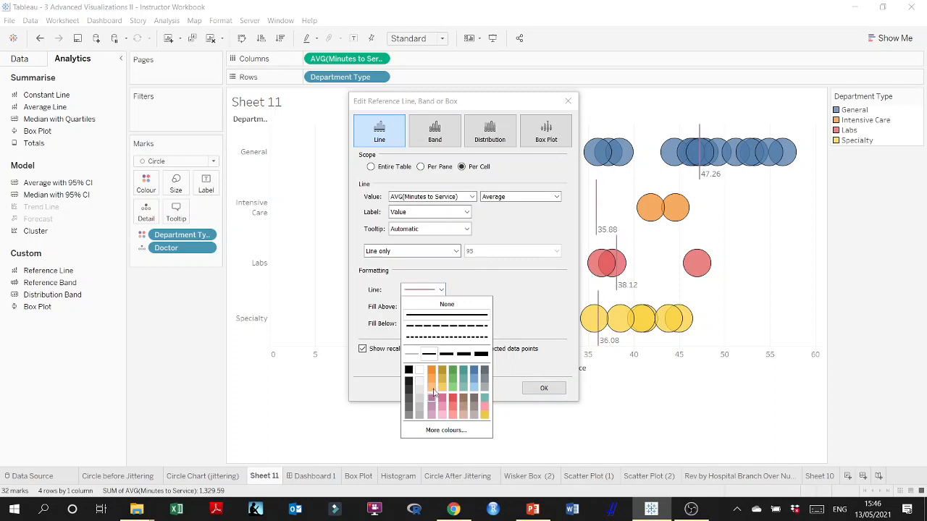
{"action": "left_click", "coordinate": [469, 355]}
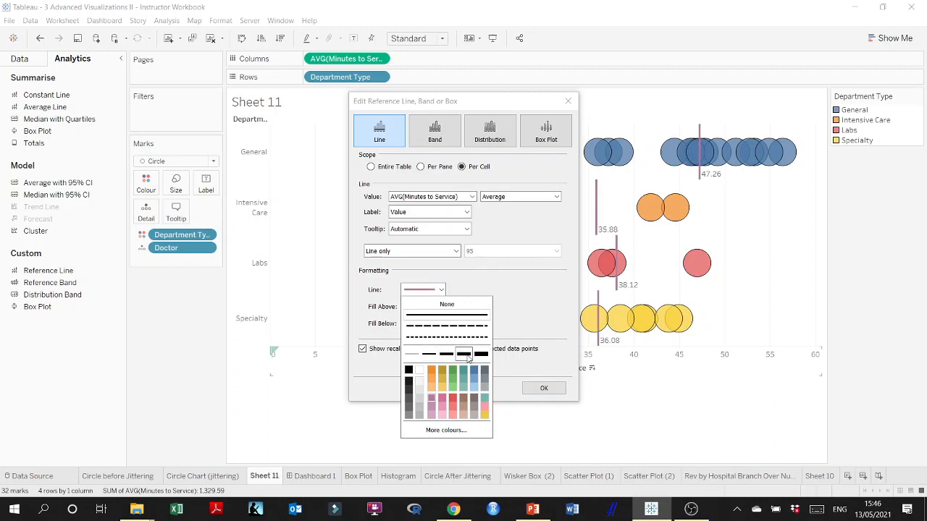
{"action": "left_click", "coordinate": [447, 354]}
{"action": "left_click", "coordinate": [429, 354]}
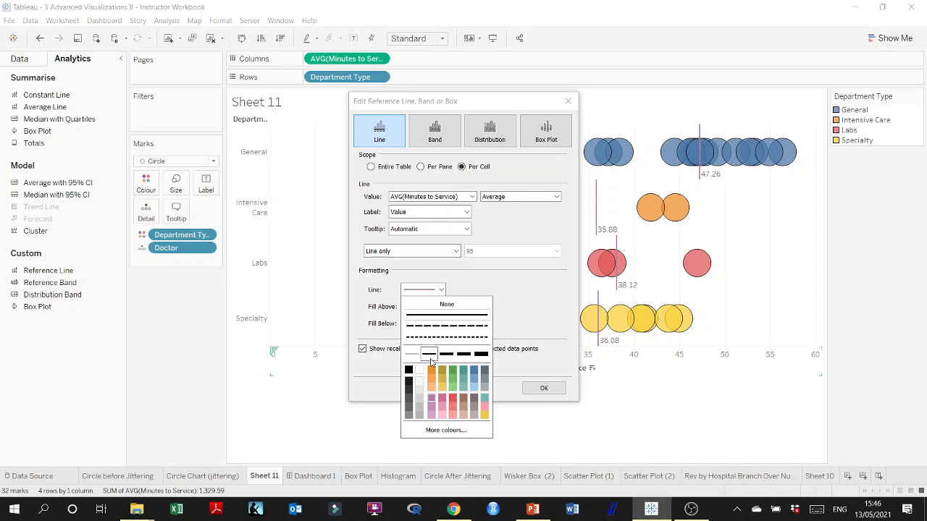
{"action": "left_click", "coordinate": [462, 293]}
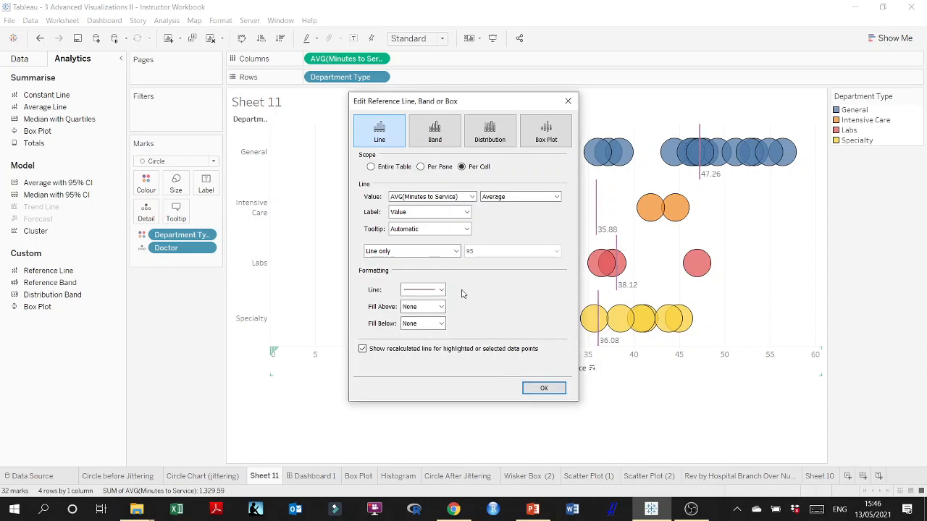
- Try a light grey fill above the average lines and reset the fill to None
{"action": "left_click", "coordinate": [440, 310]}
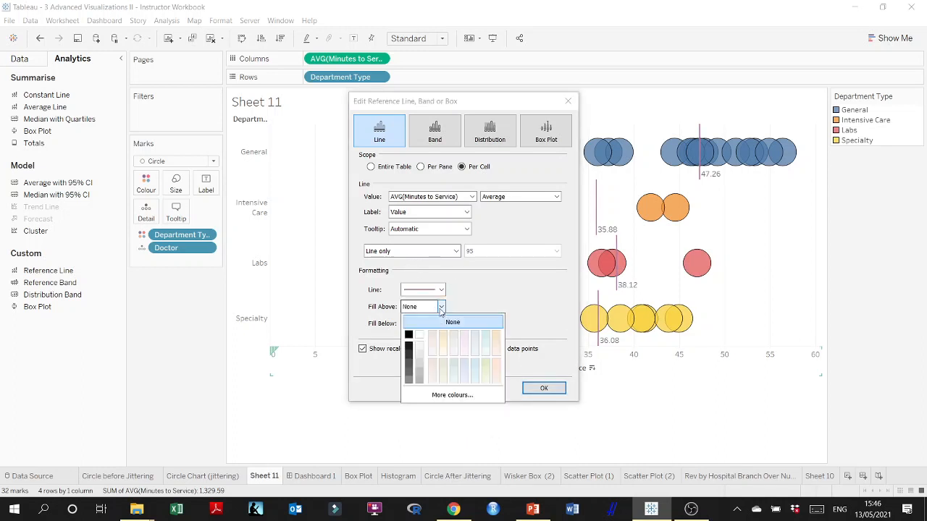
{"action": "left_click", "coordinate": [420, 353]}
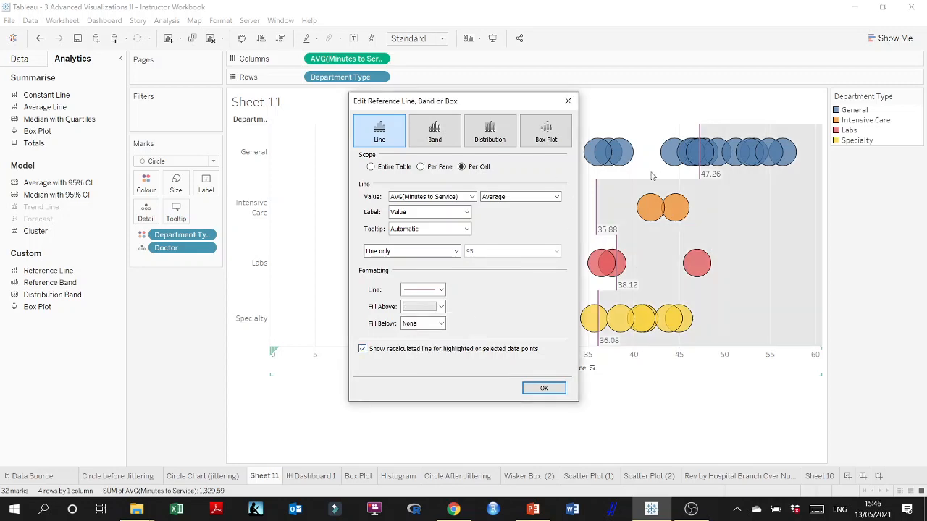
{"action": "left_click_drag", "start_coordinate": [498, 104], "coordinate": [389, 115]}
{"action": "left_click", "coordinate": [334, 318]}
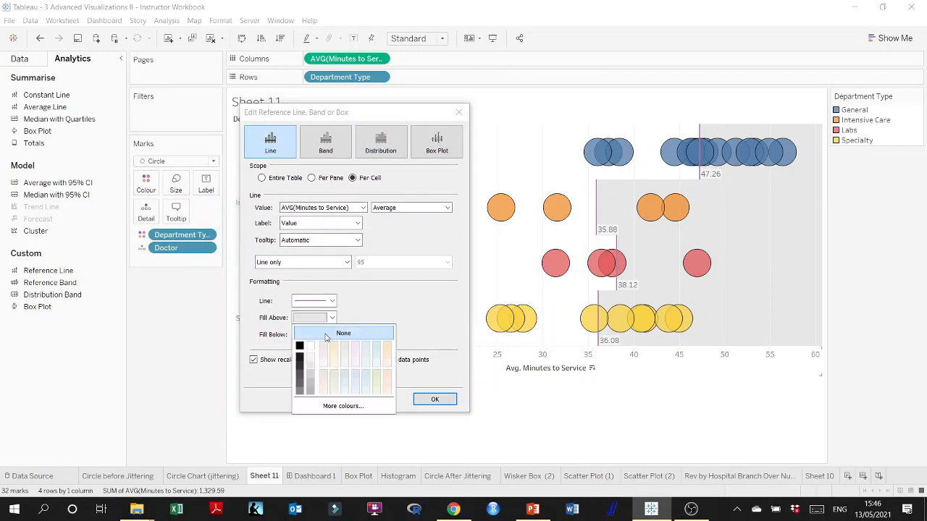
{"action": "left_click", "coordinate": [344, 334]}
- Apply the average line settings and inspect the details of a General department doctor's circle
{"action": "left_click", "coordinate": [435, 399]}
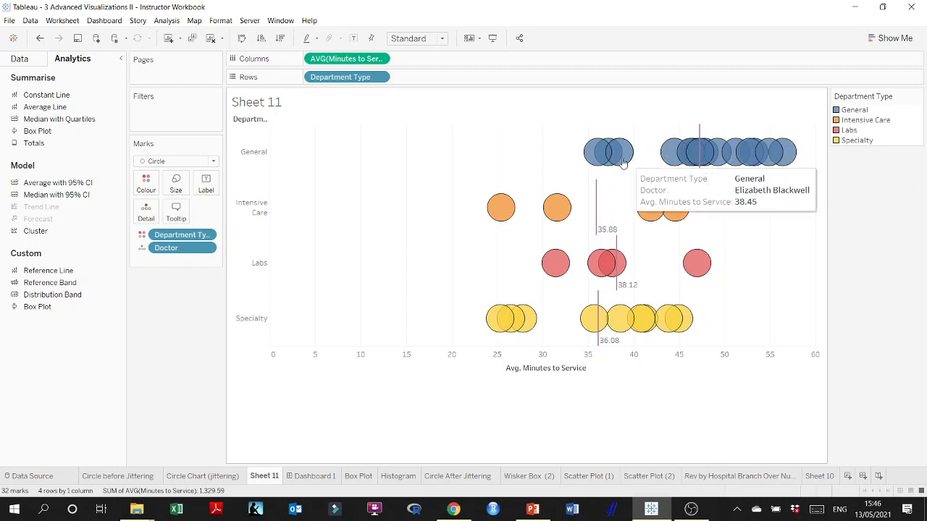
{"action": "mouse_move", "coordinate": [588, 165]}
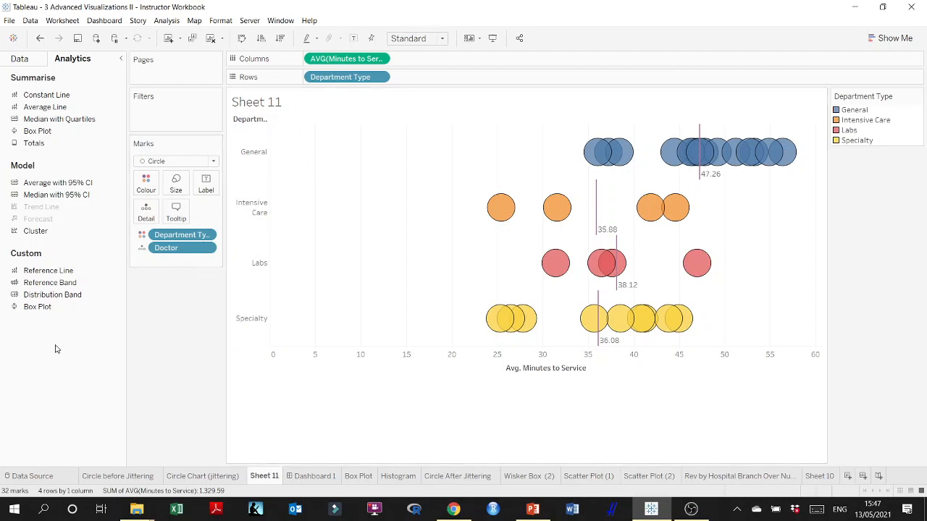
- Open the Jitter calculated field from the Hospital Visits data and view its Index() formula
{"action": "left_click", "coordinate": [29, 62]}
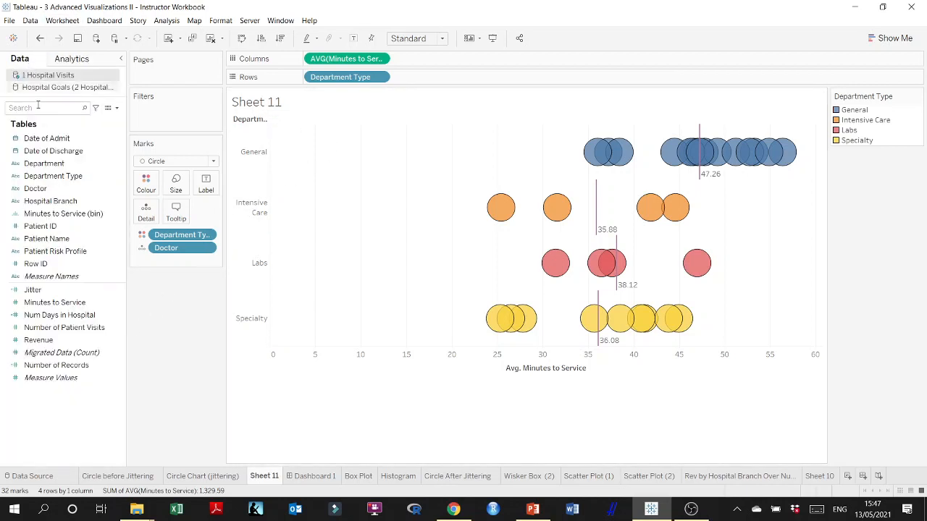
{"action": "left_click", "coordinate": [71, 291]}
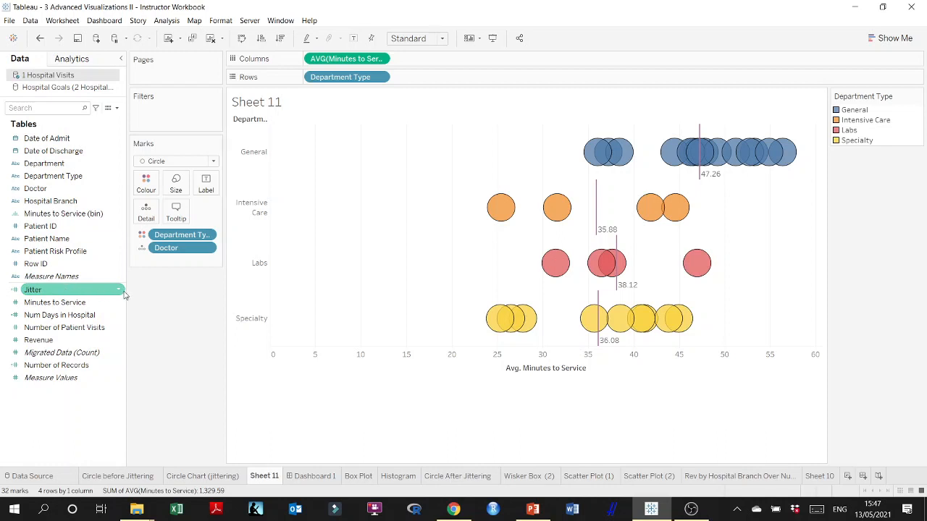
{"action": "right_click", "coordinate": [59, 422]}
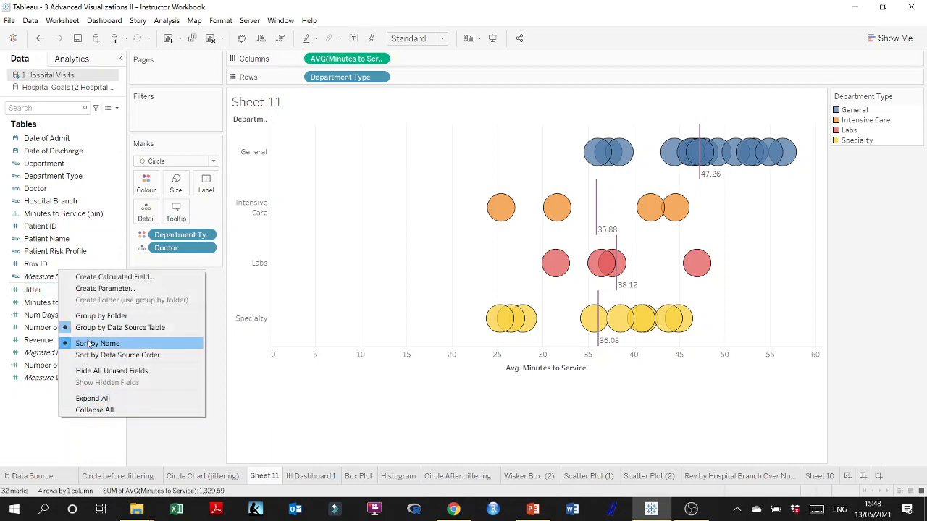
{"action": "left_click", "coordinate": [38, 290]}
{"action": "left_click", "coordinate": [118, 291]}
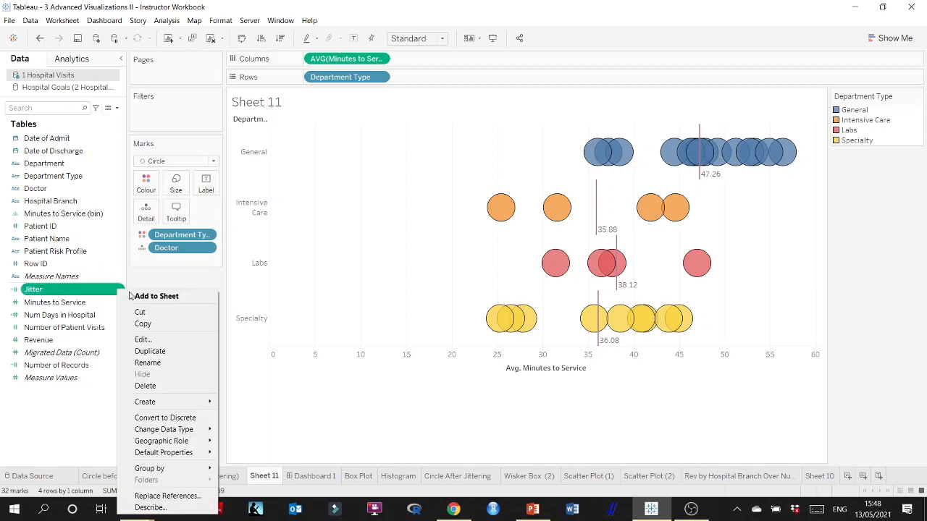
{"action": "left_click", "coordinate": [145, 341]}
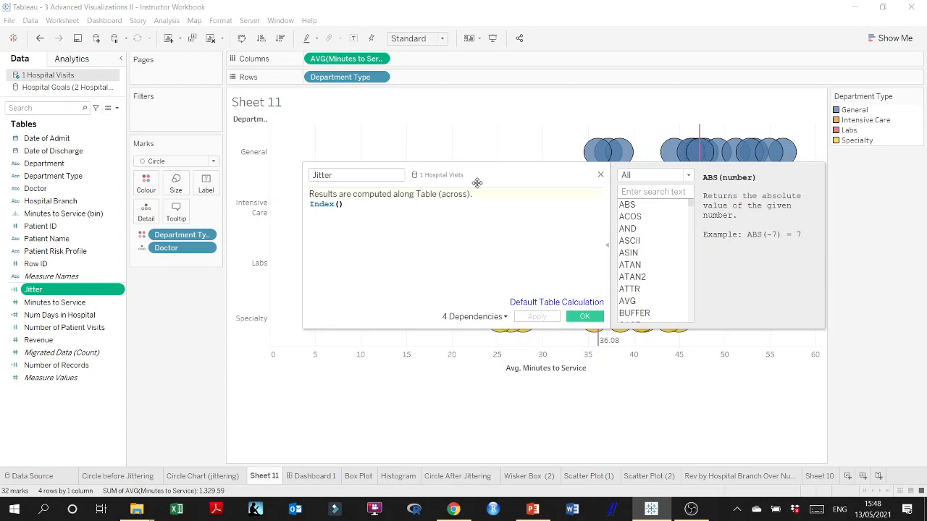
{"action": "left_click_drag", "start_coordinate": [478, 181], "coordinate": [436, 187]}
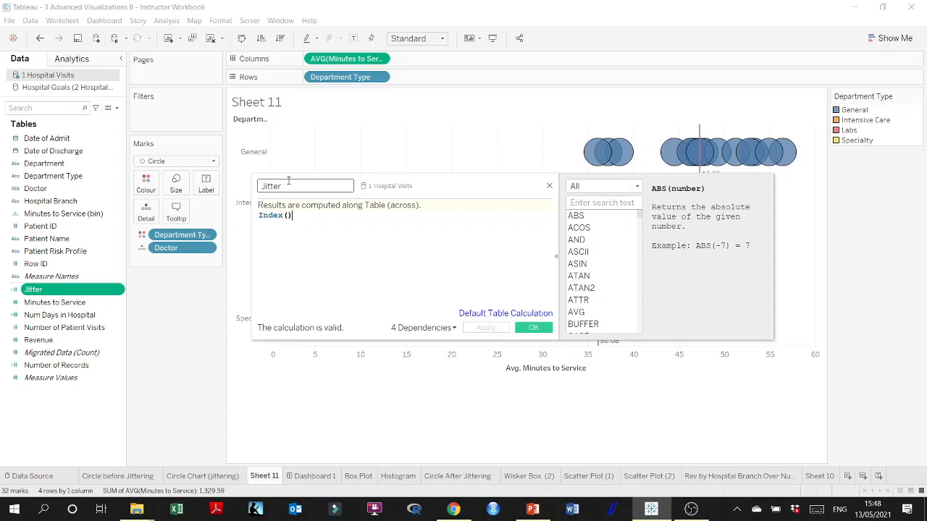
{"action": "left_click", "coordinate": [290, 215]}
- Switch to the PowerPoint presentation and read the Jittering slide
{"action": "left_click", "coordinate": [535, 510]}
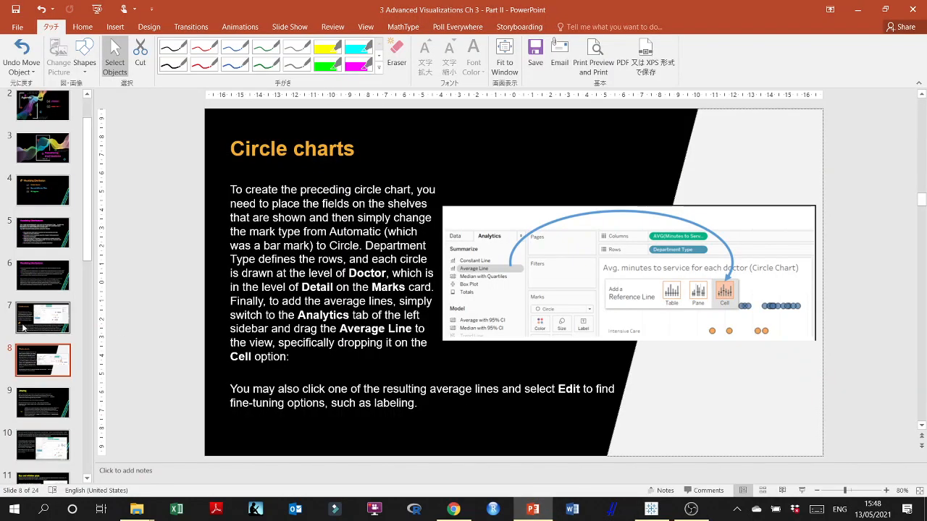
{"action": "left_click", "coordinate": [35, 407]}
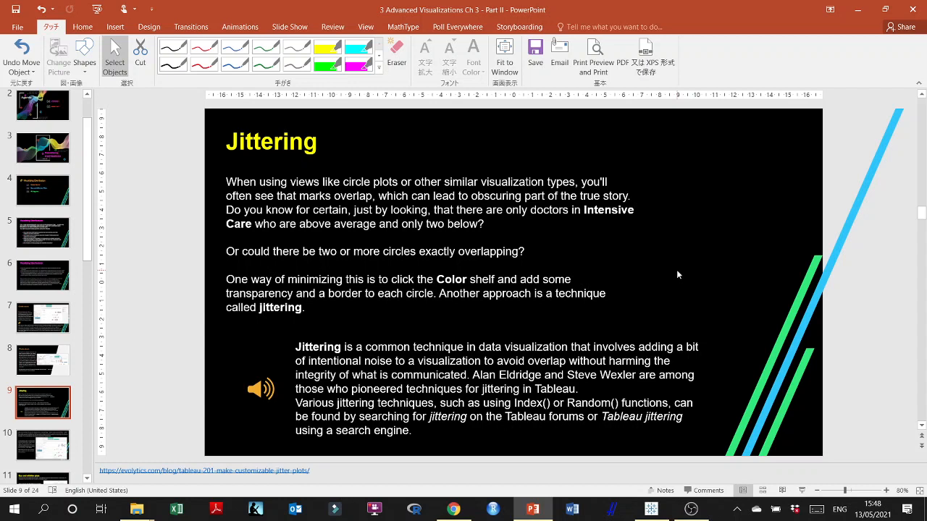
- Return to Tableau, close the Jitter calculation editor and examine the Intensive Care doctors' circles
{"action": "left_click", "coordinate": [651, 510]}
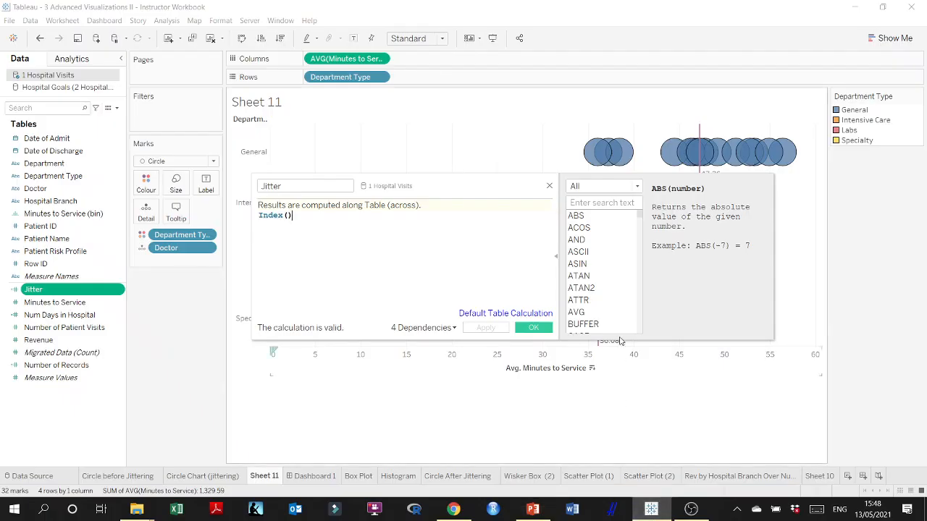
{"action": "left_click", "coordinate": [533, 328]}
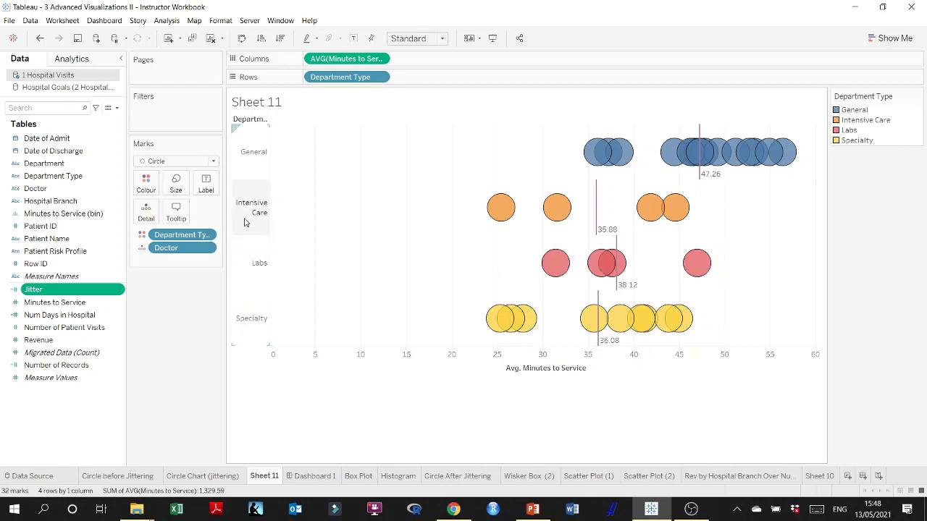
{"action": "mouse_move", "coordinate": [560, 211]}
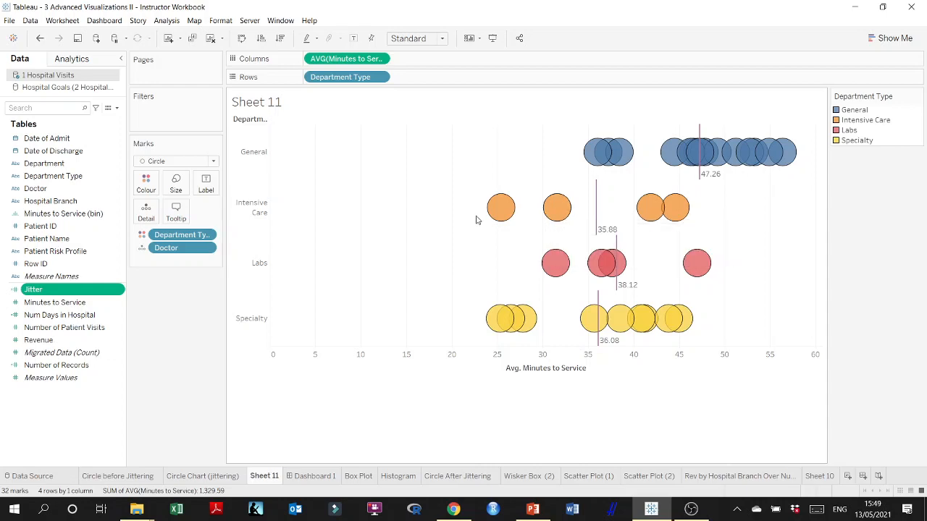
- Switch to PowerPoint and read slide 10 on jittering with the Index() function computed along Doctor
{"action": "left_click", "coordinate": [639, 518]}
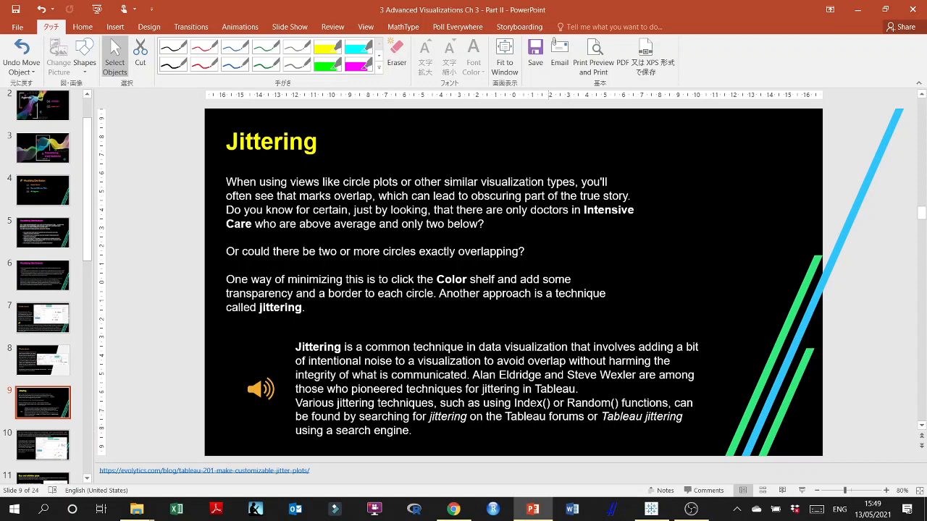
{"action": "scroll", "coordinate": [51, 369], "scroll_direction": "down", "scroll_amount": 2}
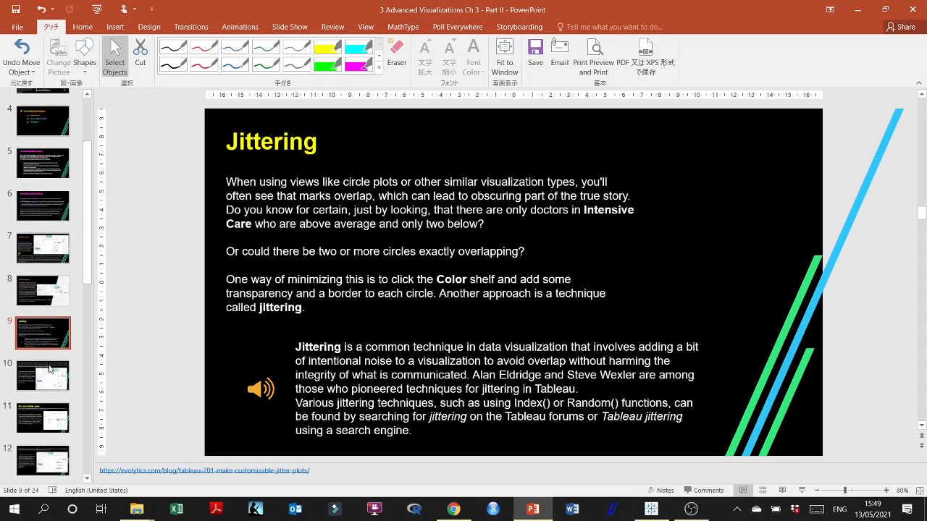
{"action": "scroll", "coordinate": [51, 369], "scroll_direction": "down", "scroll_amount": 2}
{"action": "left_click", "coordinate": [48, 315]}
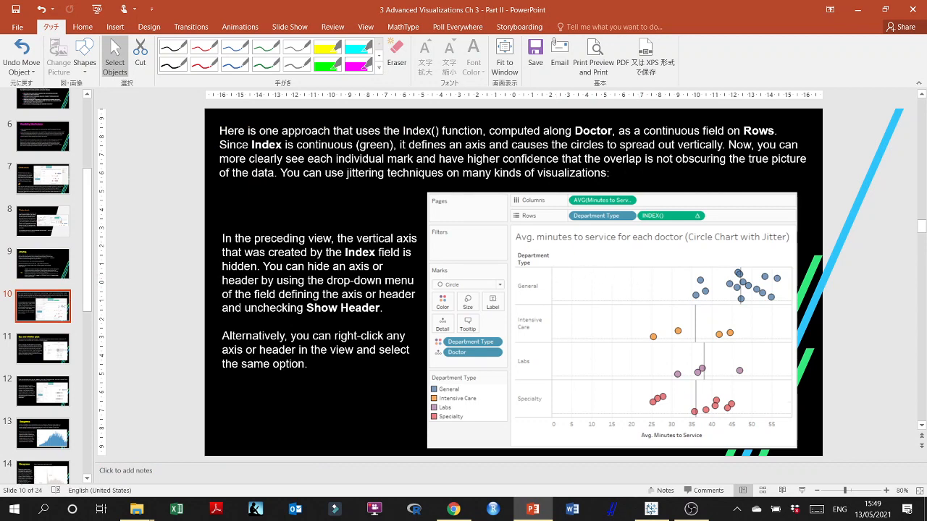
- Return to Tableau and open the Jitter calculated field for editing again
{"action": "left_click", "coordinate": [651, 509]}
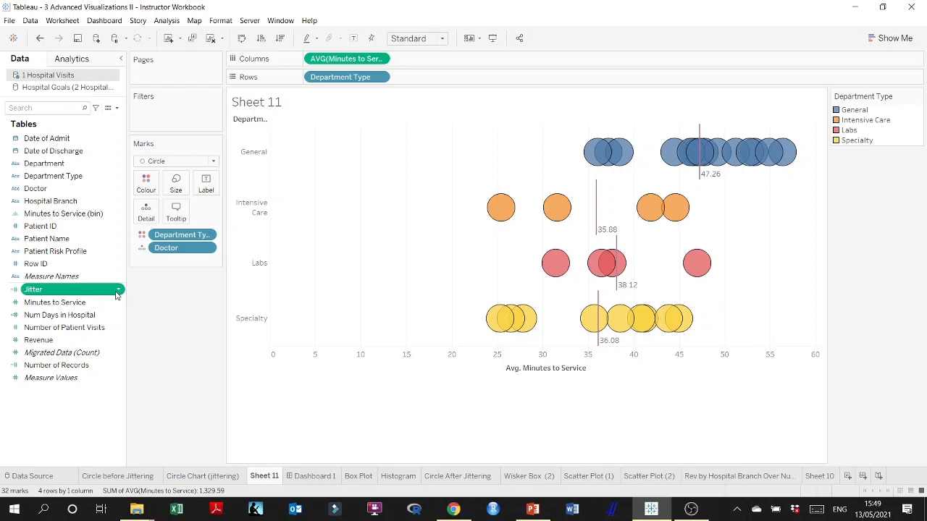
{"action": "right_click", "coordinate": [59, 409]}
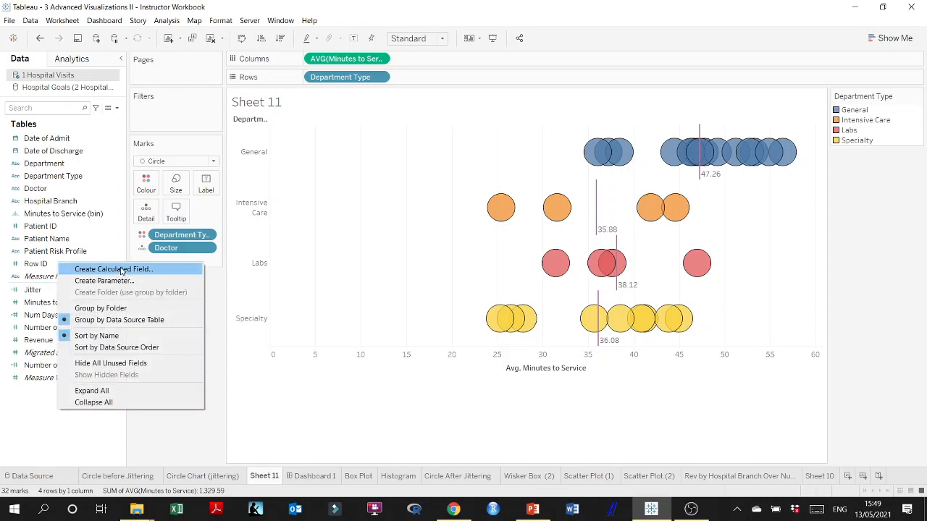
{"action": "left_click", "coordinate": [116, 108]}
{"action": "left_click", "coordinate": [116, 108]}
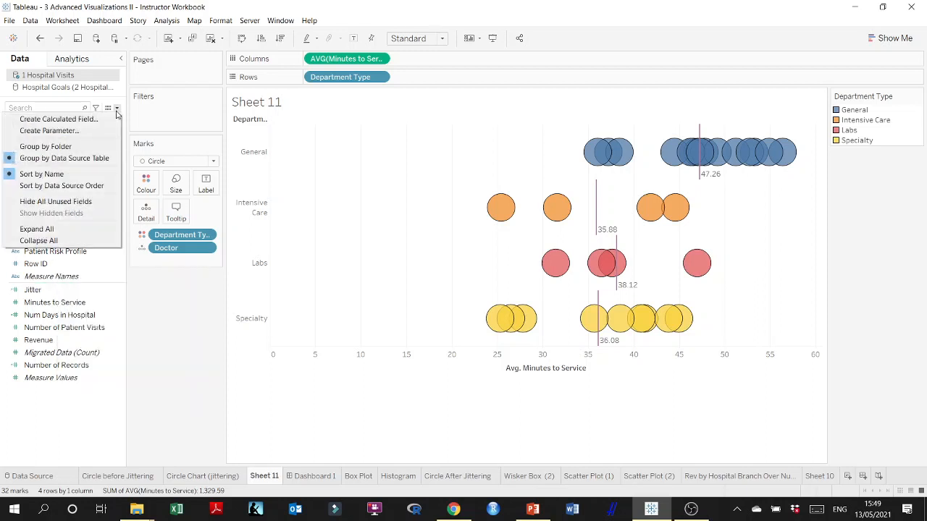
{"action": "left_click", "coordinate": [86, 292]}
{"action": "left_click", "coordinate": [119, 291]}
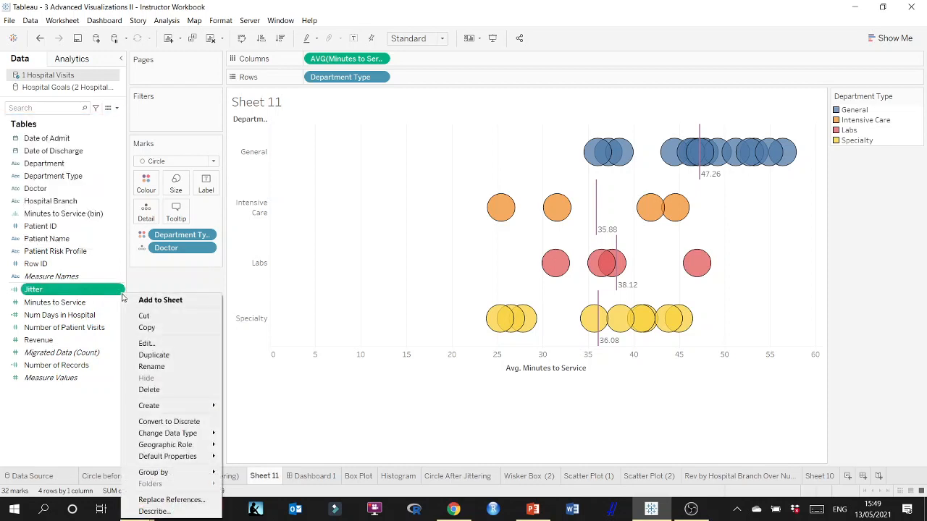
{"action": "left_click", "coordinate": [153, 343]}
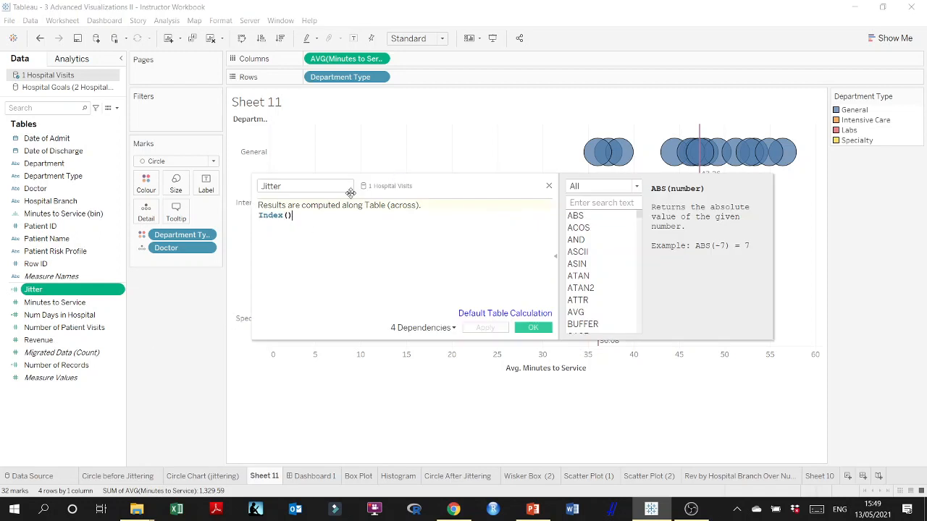
- Search the function reference for "Inde", read the INDEX() description and close the Jitter calculation editor
{"action": "left_click", "coordinate": [303, 224]}
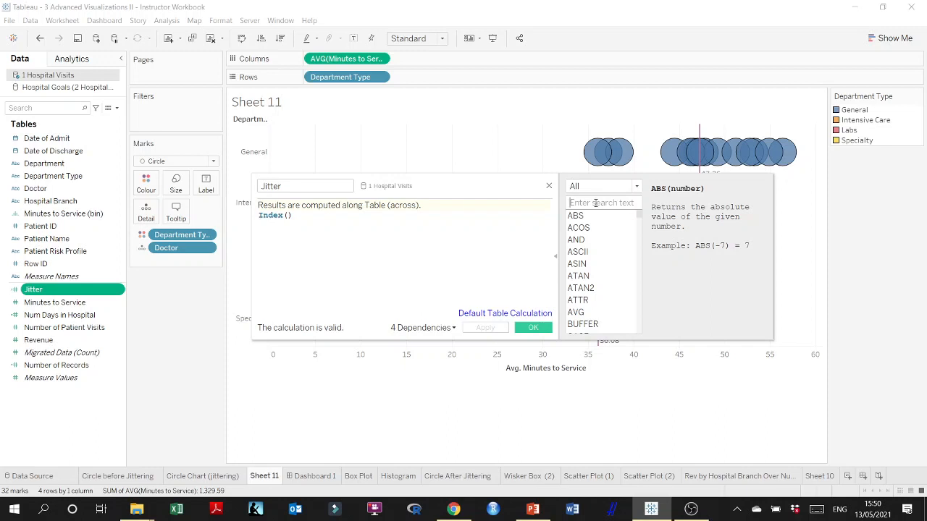
{"action": "type", "text": "Inde"}
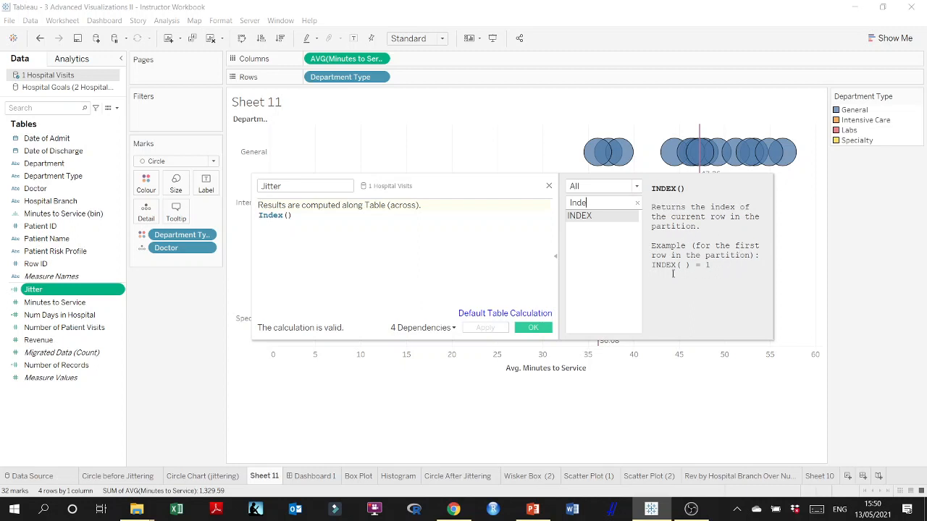
{"action": "left_click", "coordinate": [533, 328]}
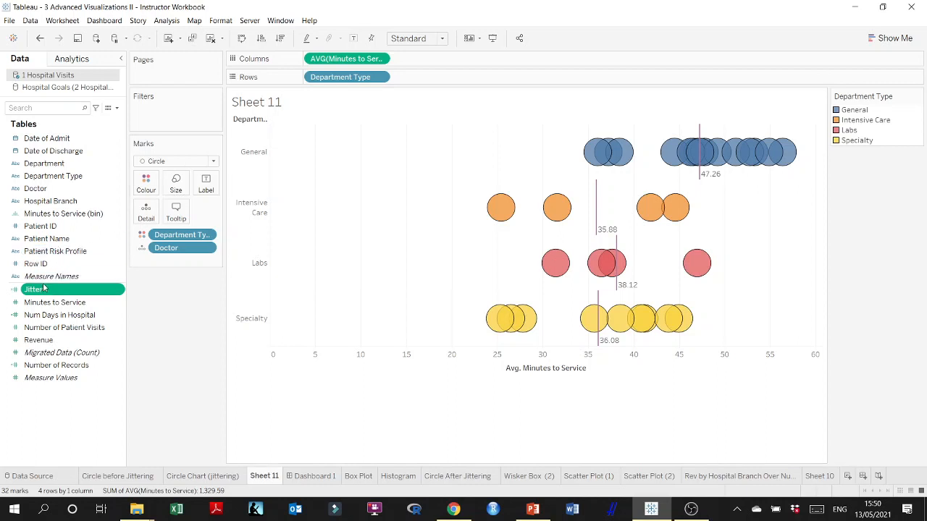
- Add the Jitter field to Rows after Department Type and widen the chart to fill most of the view
{"action": "left_click_drag", "start_coordinate": [45, 292], "coordinate": [445, 80]}
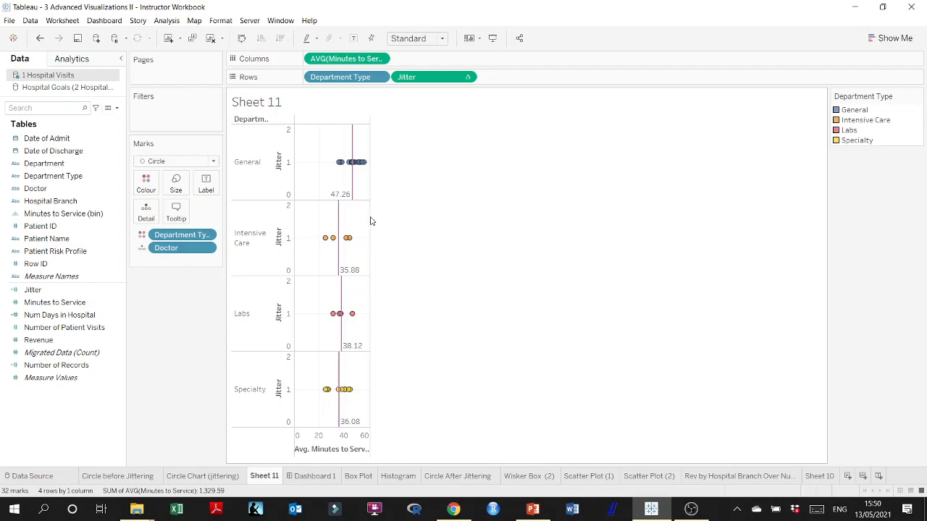
{"action": "left_click_drag", "start_coordinate": [370, 217], "coordinate": [762, 249]}
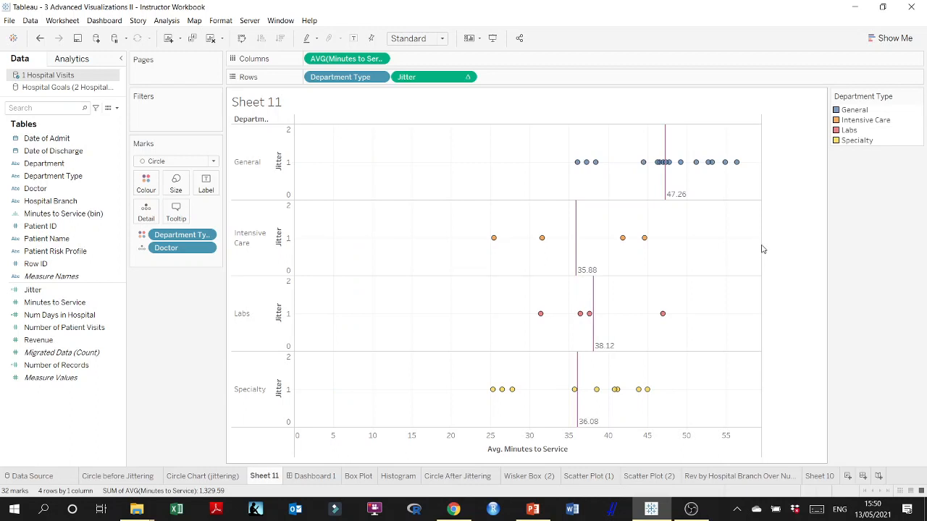
{"action": "left_click", "coordinate": [468, 78]}
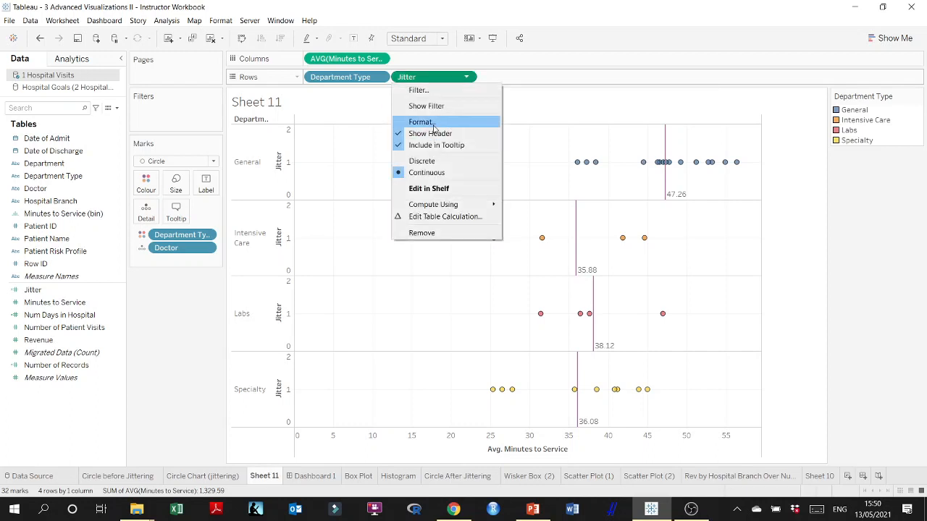
{"action": "left_click", "coordinate": [429, 78]}
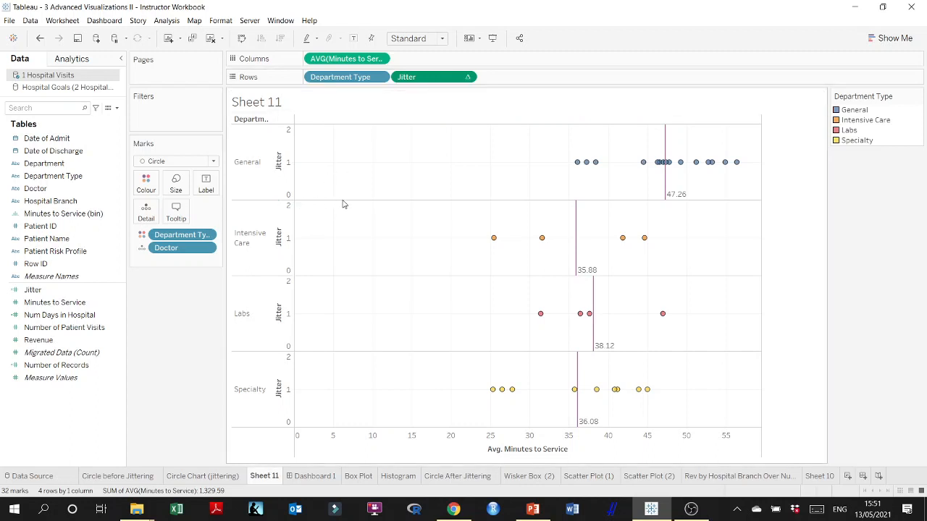
- Hide the Jitter axis header in every department row and inspect the Specialty doctors' circles
{"action": "mouse_move", "coordinate": [659, 171]}
{"action": "left_click", "coordinate": [467, 78]}
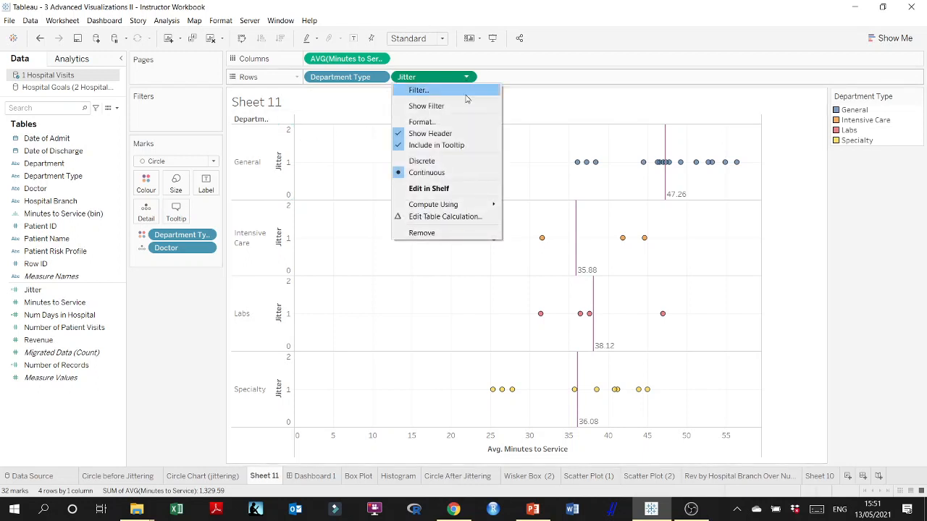
{"action": "left_click", "coordinate": [442, 136]}
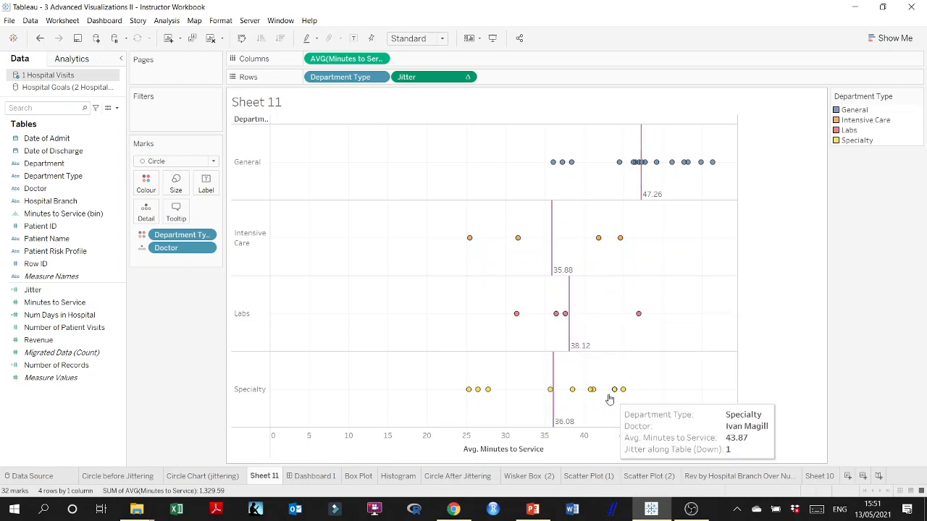
{"action": "mouse_move", "coordinate": [591, 398]}
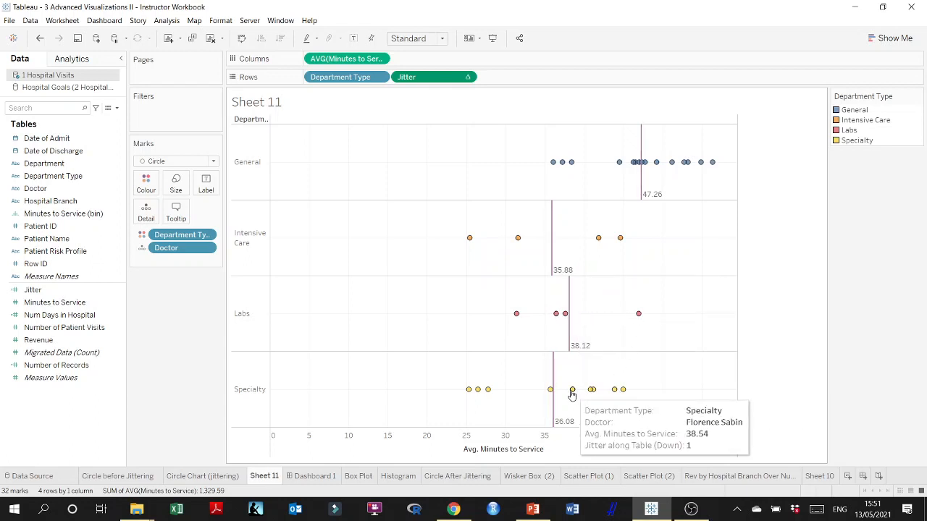
{"action": "mouse_move", "coordinate": [472, 393]}
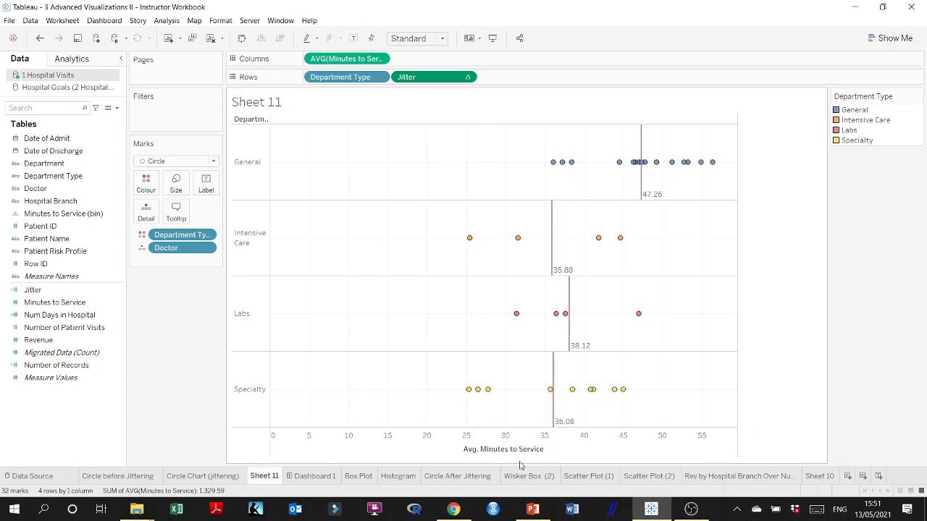
- Switch to PowerPoint, view the circle chart without jitter on slide 7 and return to Tableau
{"action": "left_click", "coordinate": [533, 509]}
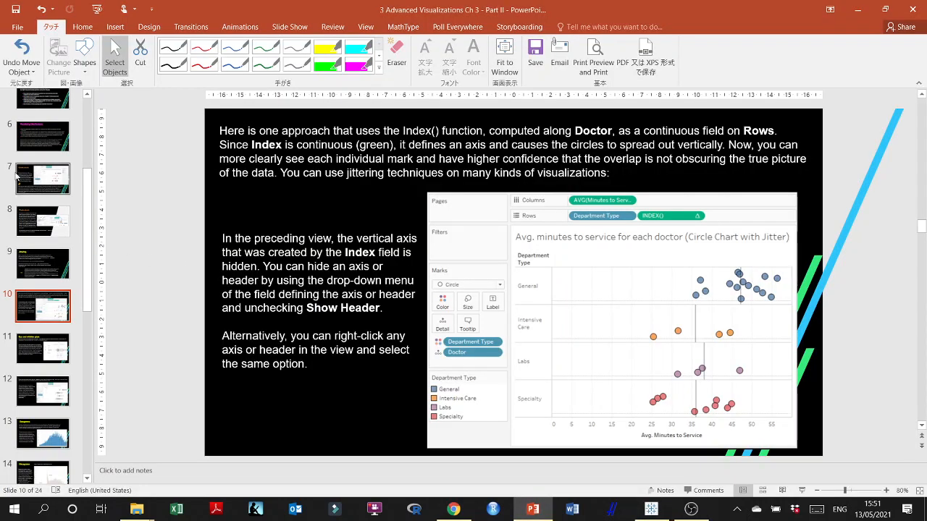
{"action": "left_click", "coordinate": [43, 179]}
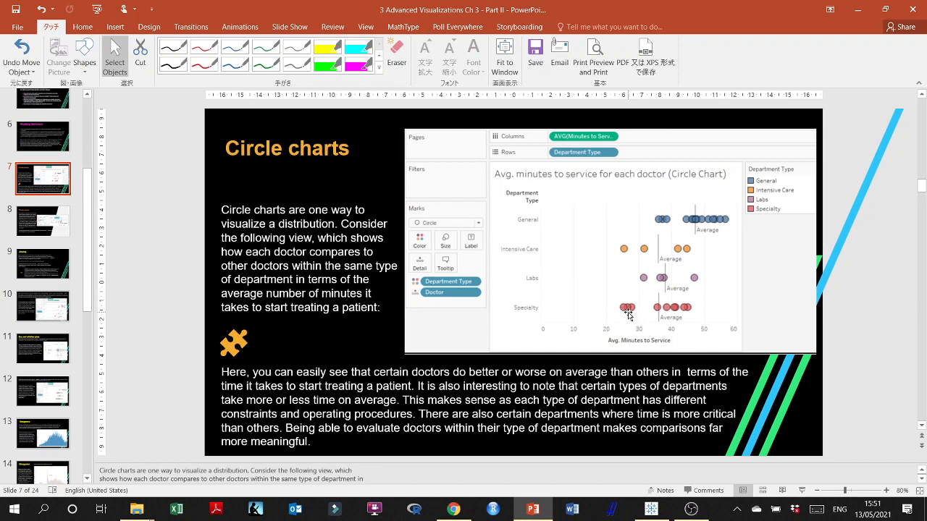
{"action": "left_click", "coordinate": [533, 510]}
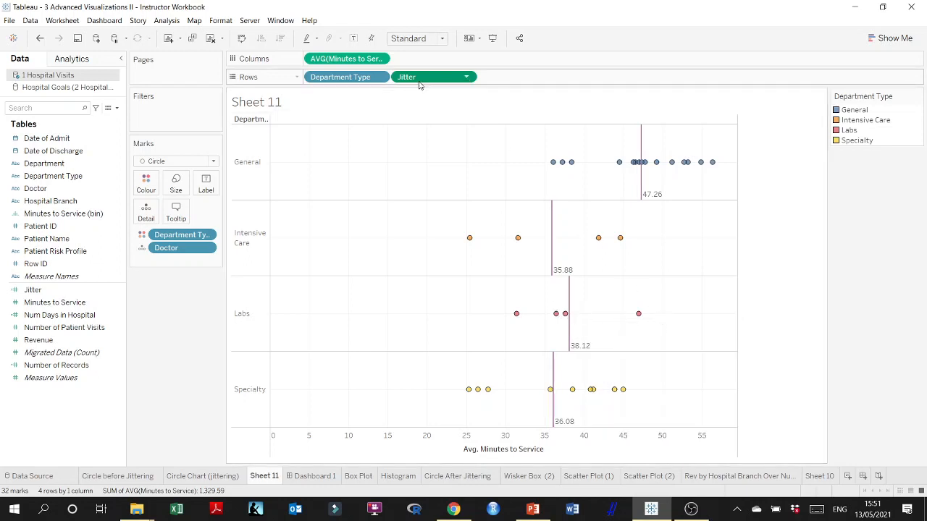
- Try the Jitter field on Columns after AVG(Minutes to Service) and move it back to Rows after Department Type
{"action": "left_click_drag", "start_coordinate": [422, 78], "coordinate": [427, 61]}
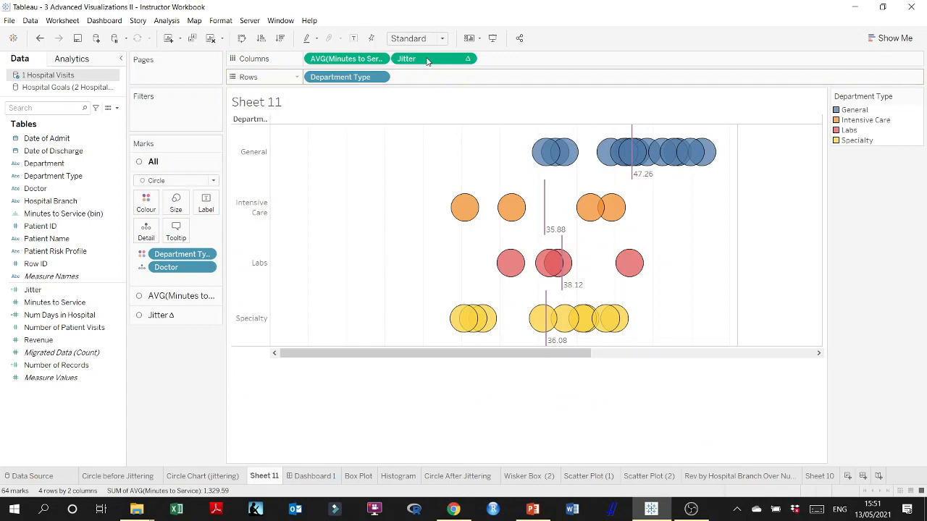
{"action": "left_click_drag", "start_coordinate": [427, 61], "coordinate": [429, 77]}
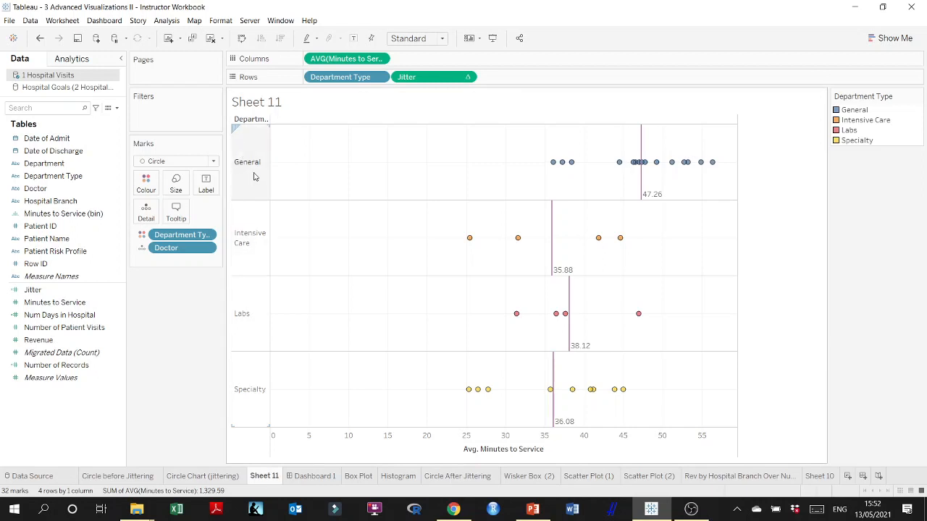
- Show the Jitter axis header again for a moment and hide it once more
{"action": "left_click", "coordinate": [466, 77]}
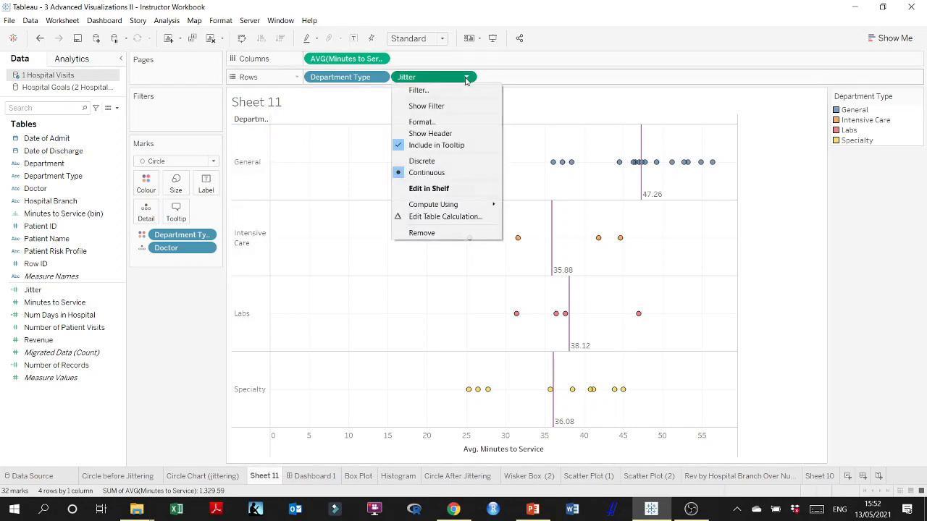
{"action": "left_click", "coordinate": [433, 134]}
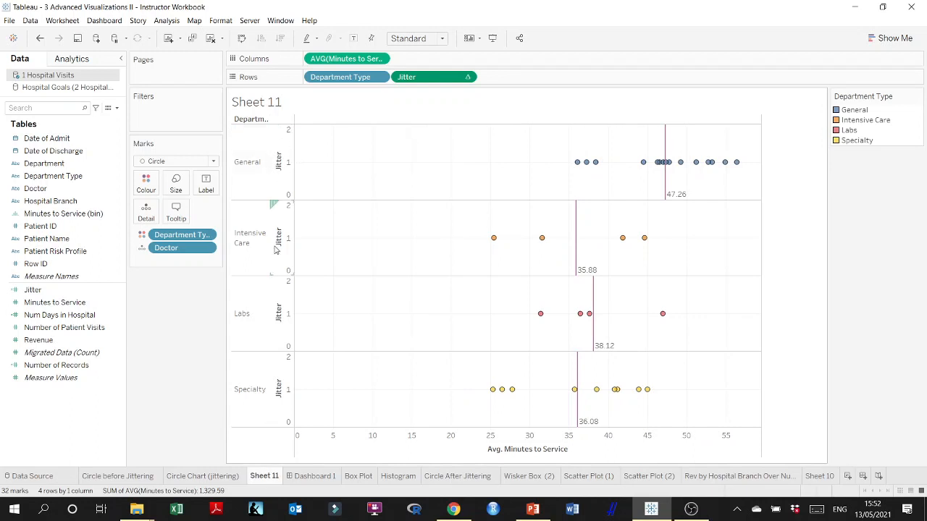
{"action": "left_click", "coordinate": [467, 77]}
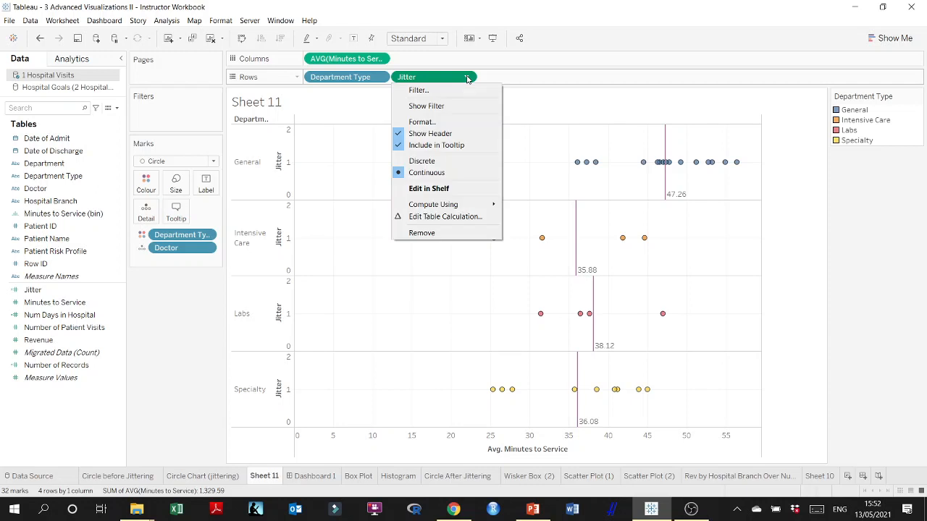
{"action": "left_click", "coordinate": [467, 138]}
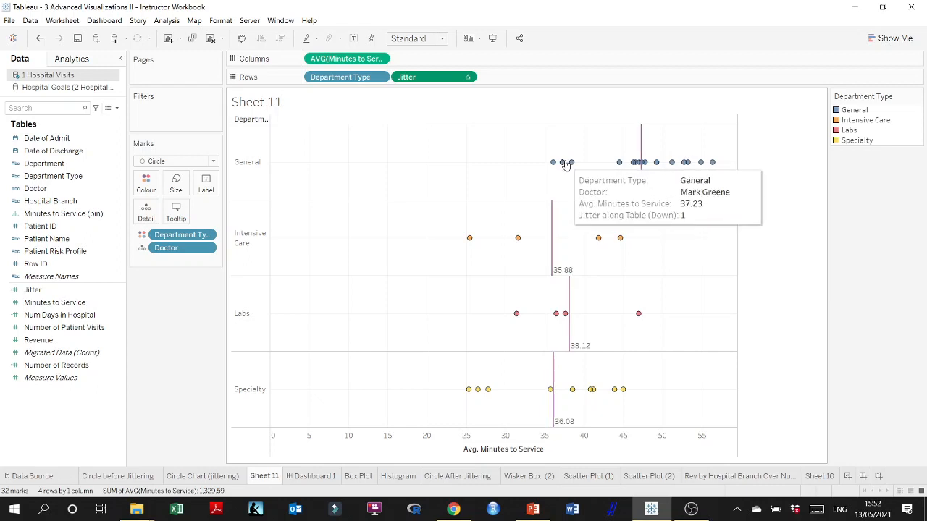
- Inspect the details of individual doctors' circles in the General and Specialty rows
{"action": "mouse_move", "coordinate": [555, 165]}
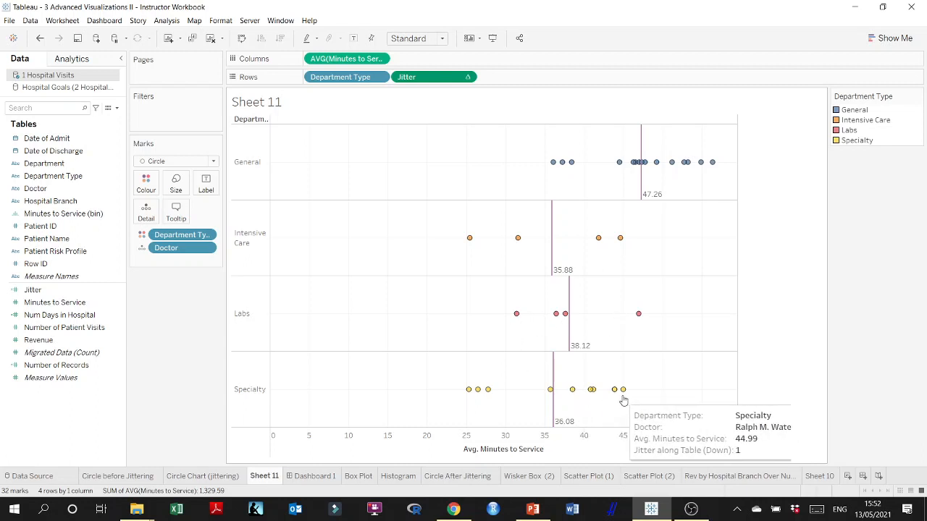
{"action": "mouse_move", "coordinate": [592, 399]}
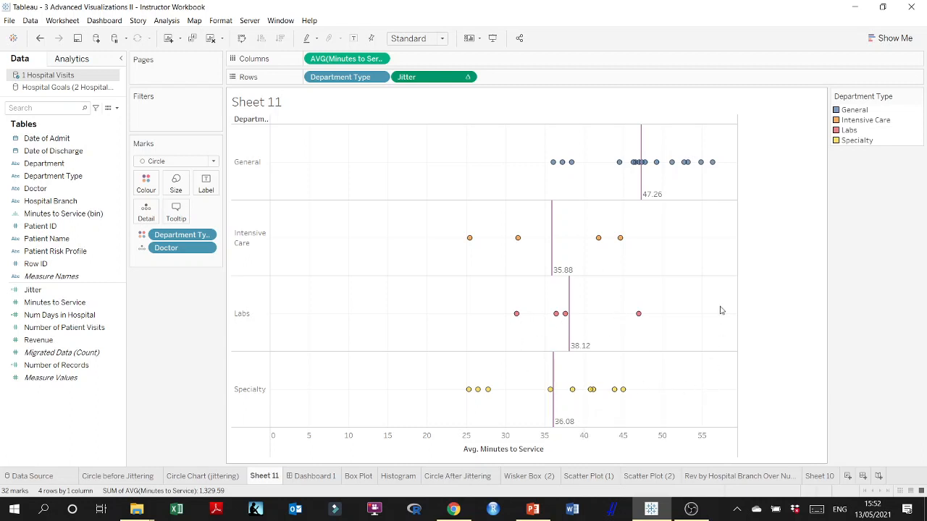
{"action": "mouse_move", "coordinate": [719, 172]}
{"action": "mouse_move", "coordinate": [650, 173]}
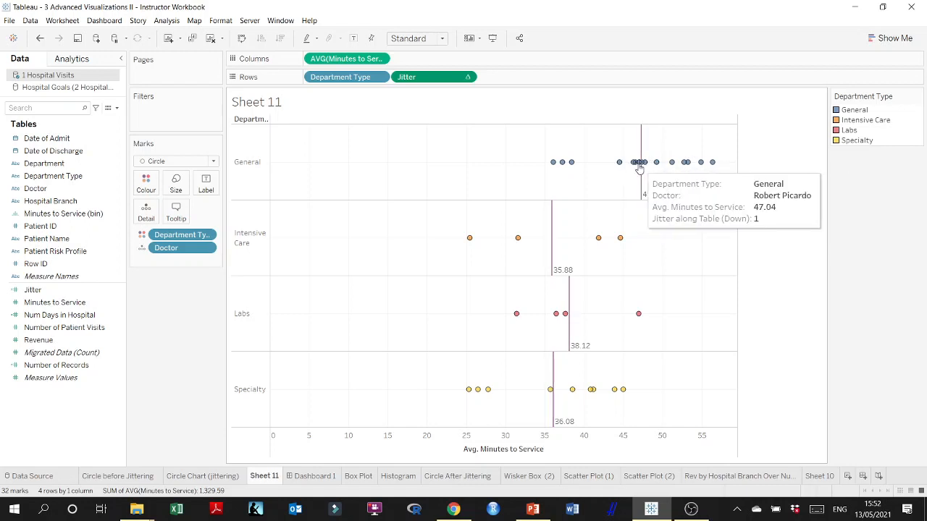
- Compare with the circle chart on PowerPoint slide 7, then return to Tableau and inspect the General circles around the average line
{"action": "left_click", "coordinate": [533, 509]}
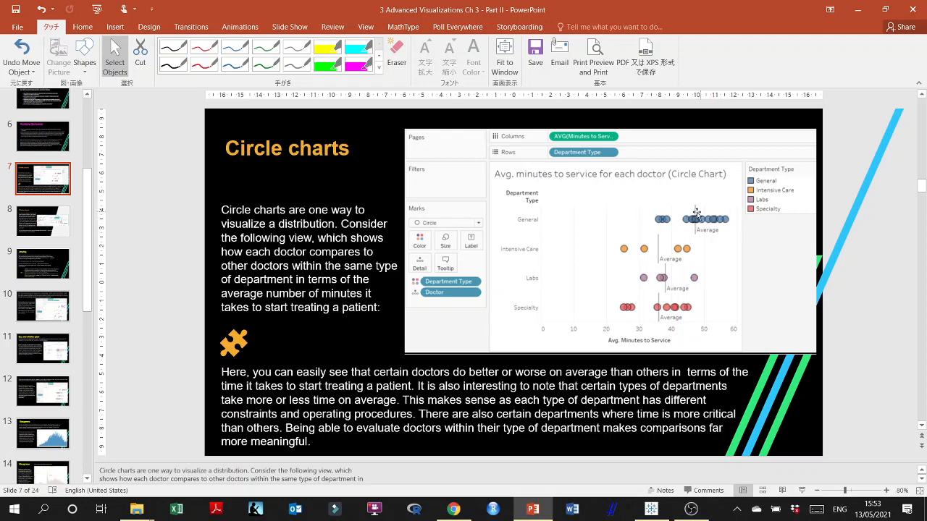
{"action": "left_click", "coordinate": [854, 10]}
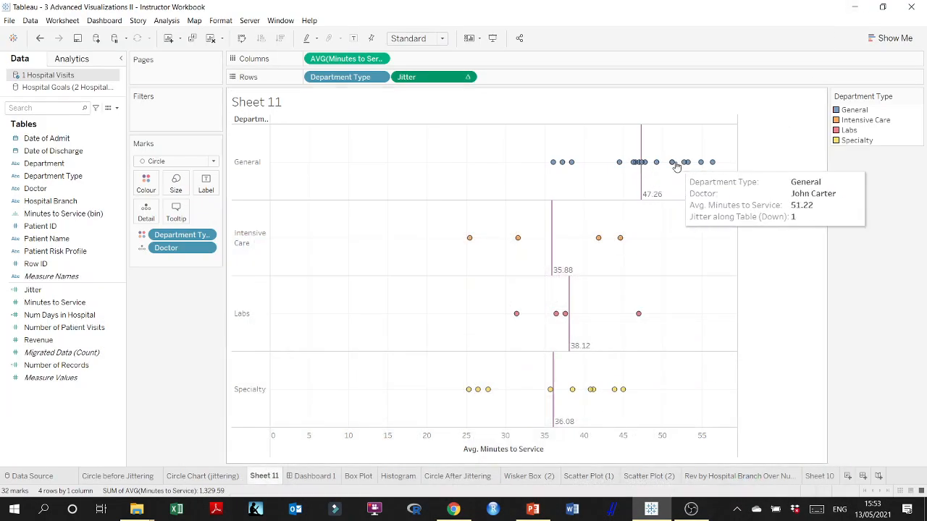
{"action": "mouse_move", "coordinate": [640, 165]}
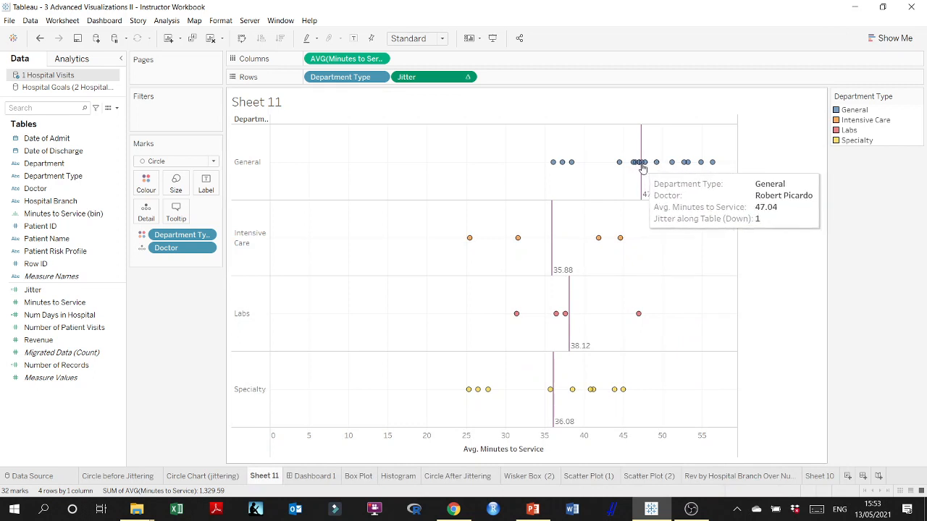
{"action": "mouse_move", "coordinate": [644, 197]}
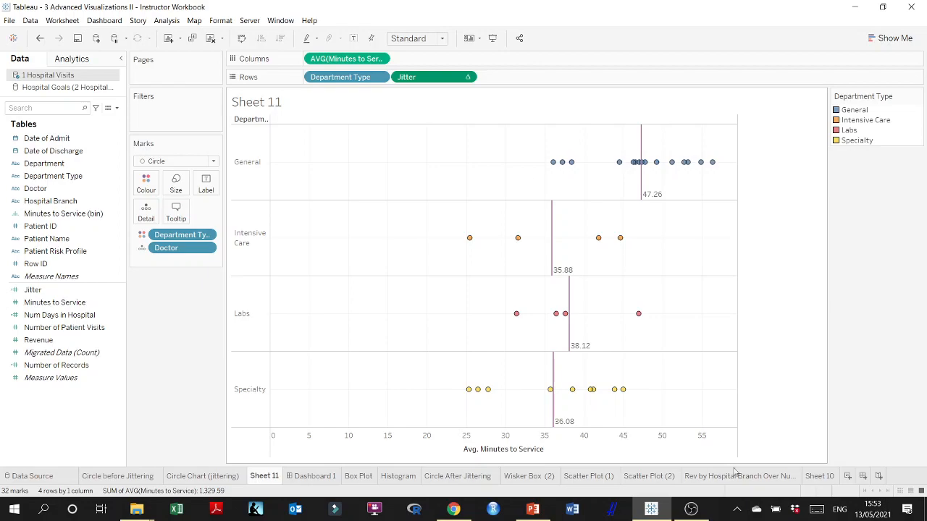
- Switch to PowerPoint, read slide 8 on adding average lines at the Cell level and return to Tableau
{"action": "left_click", "coordinate": [533, 509]}
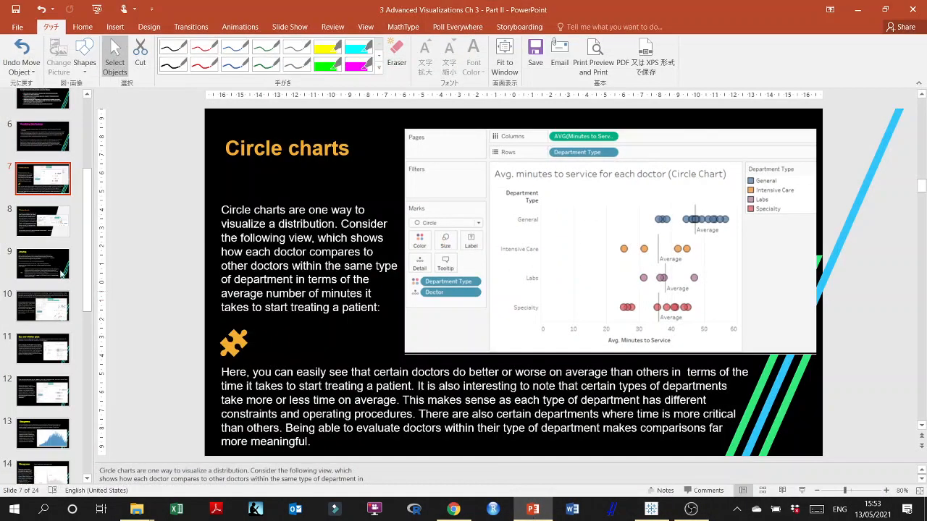
{"action": "left_click", "coordinate": [43, 221]}
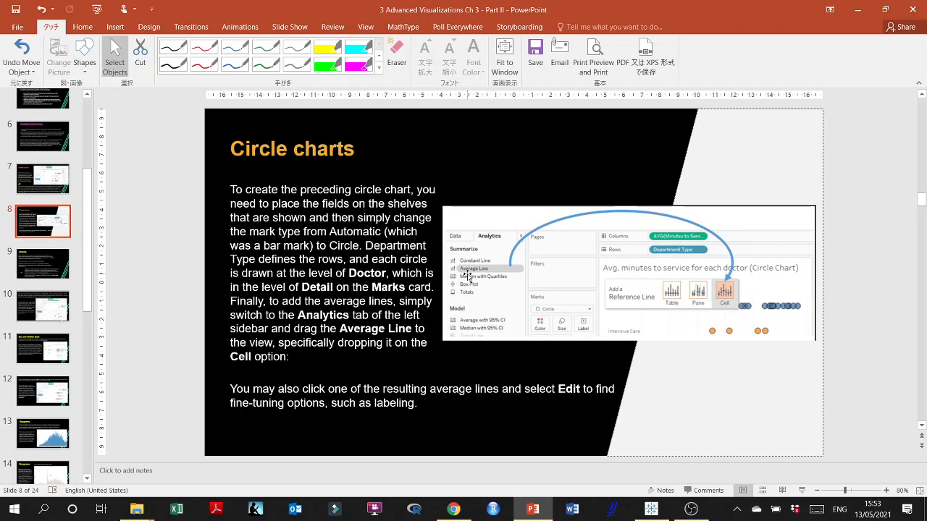
{"action": "left_click", "coordinate": [659, 517]}
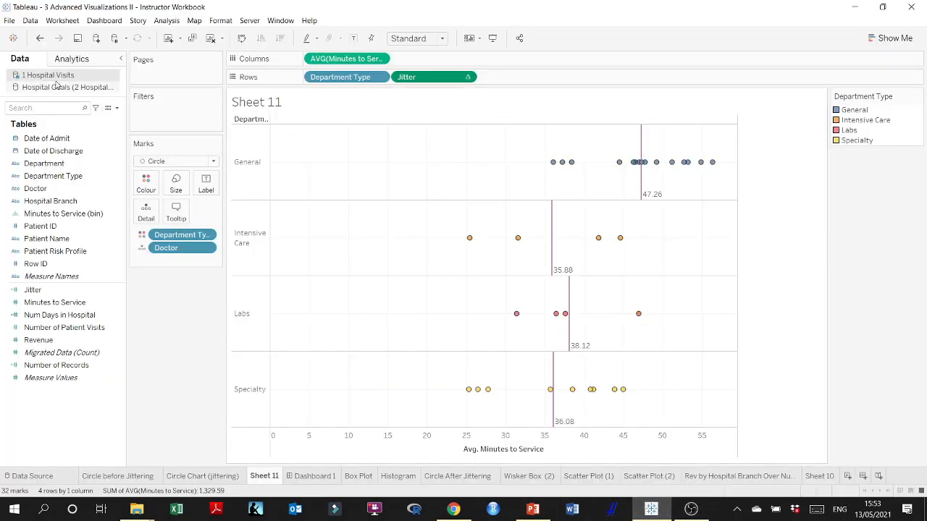
- Remove the existing average reference lines from the chart
{"action": "left_click", "coordinate": [66, 61]}
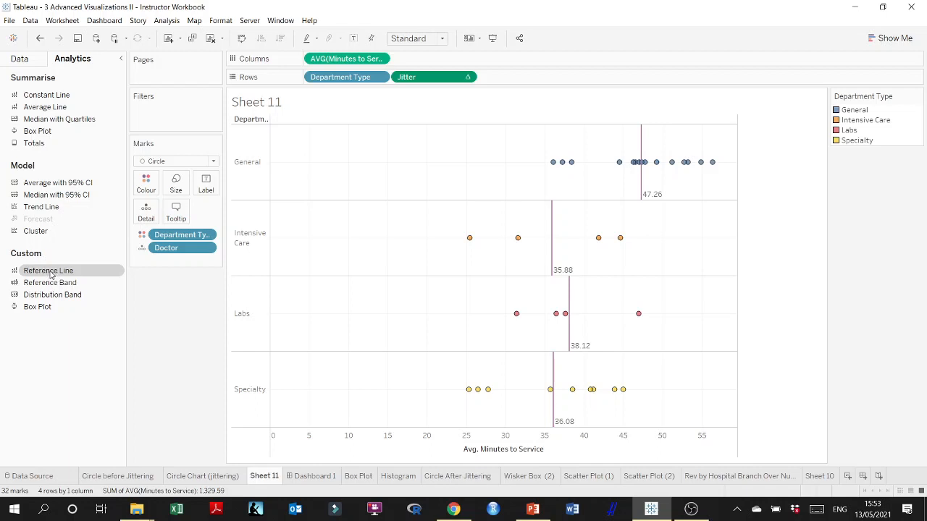
{"action": "left_click", "coordinate": [651, 144]}
{"action": "right_click", "coordinate": [650, 146]}
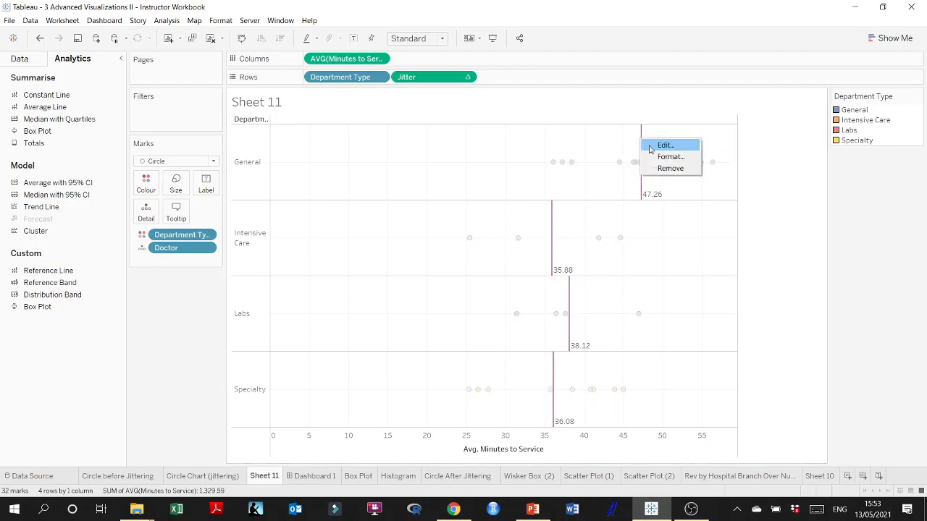
{"action": "left_click", "coordinate": [667, 168]}
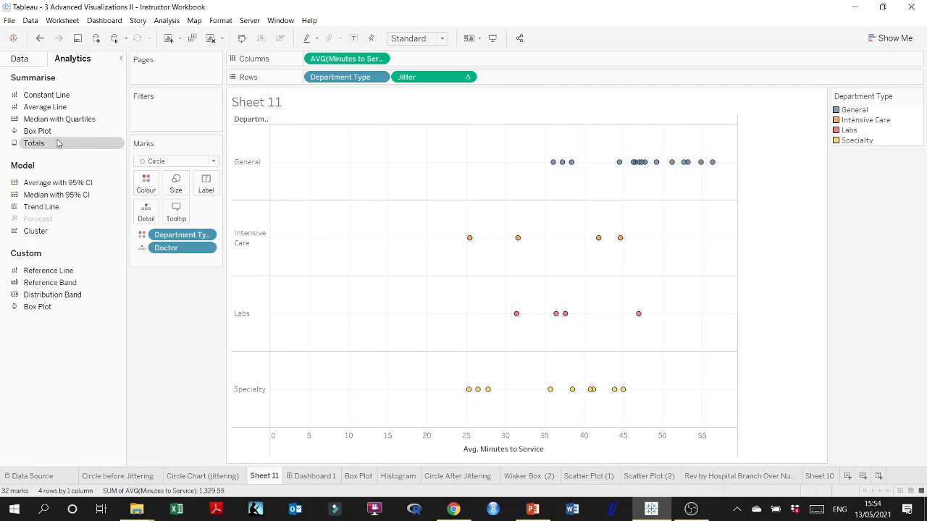
- Add an Average Line per cell and set the label of the AVG(Minutes to Service) lines to Value
{"action": "left_click_drag", "start_coordinate": [37, 109], "coordinate": [398, 134]}
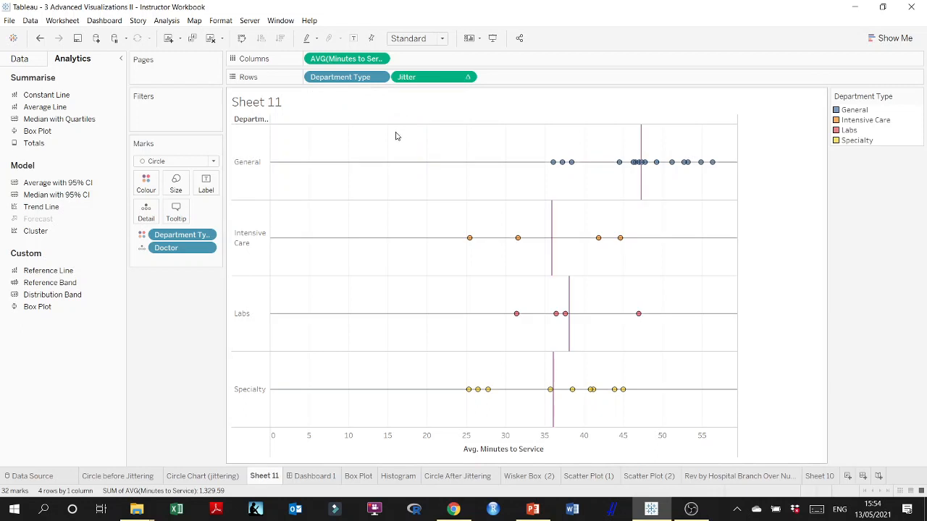
{"action": "right_click", "coordinate": [640, 190]}
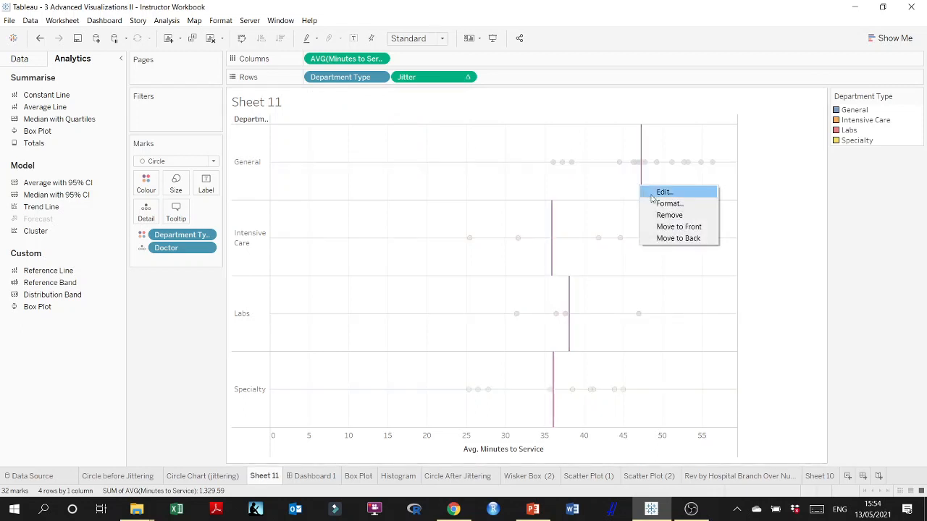
{"action": "left_click", "coordinate": [662, 202]}
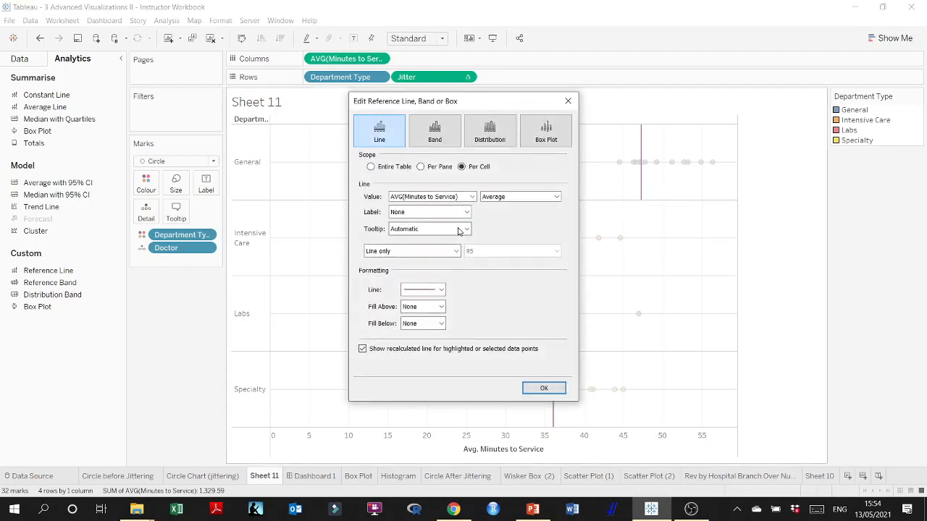
{"action": "left_click", "coordinate": [428, 212]}
{"action": "left_click", "coordinate": [429, 230]}
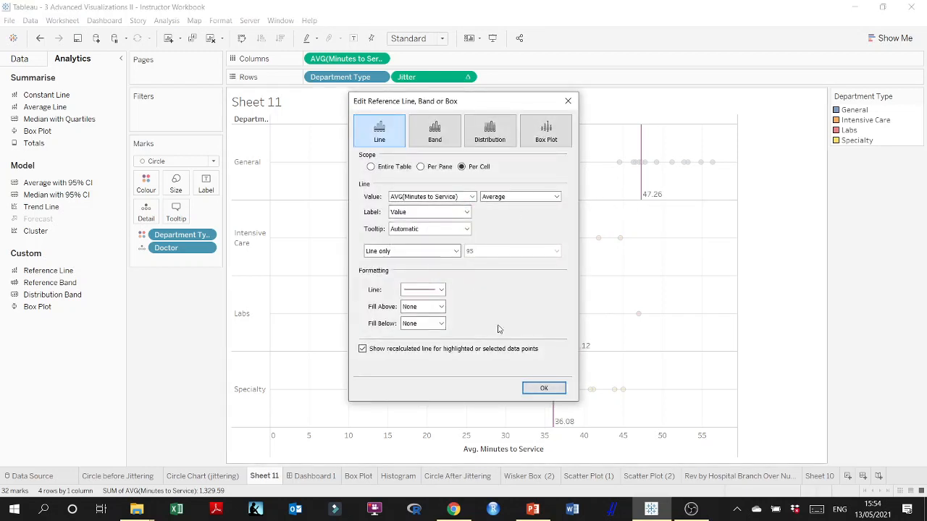
{"action": "left_click", "coordinate": [541, 390]}
{"action": "left_click", "coordinate": [726, 277]}
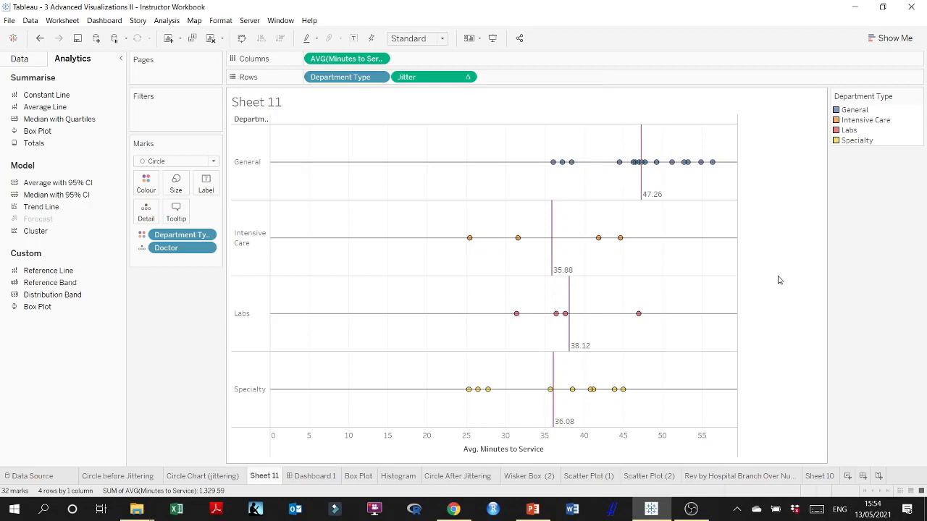
- Take Jitter off Rows and put it back after Department Type with its header hidden
{"action": "left_click", "coordinate": [317, 162]}
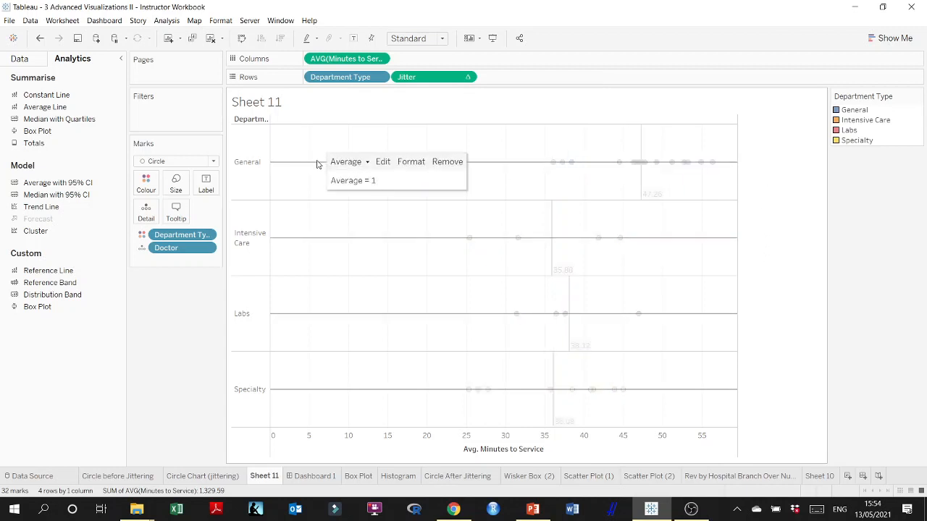
{"action": "left_click", "coordinate": [781, 210]}
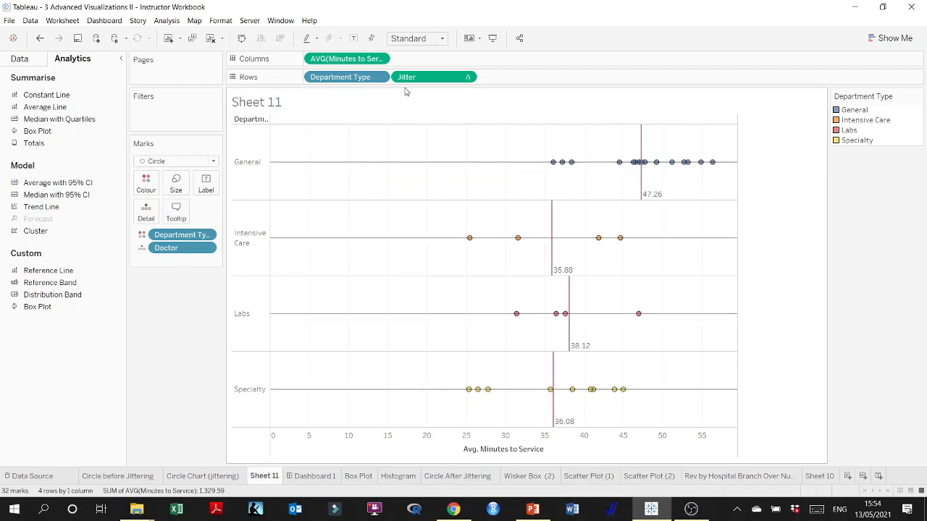
{"action": "left_click_drag", "start_coordinate": [406, 77], "coordinate": [133, 344]}
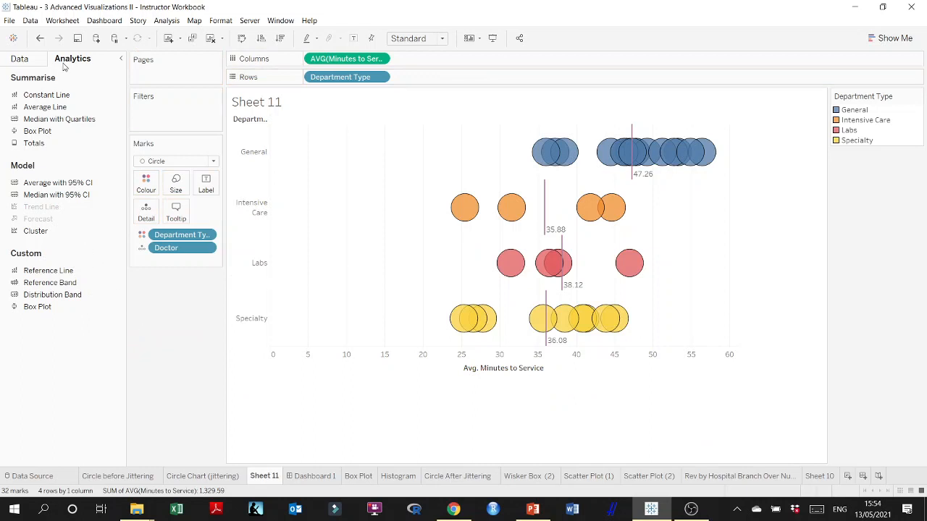
{"action": "left_click", "coordinate": [28, 64]}
{"action": "left_click_drag", "start_coordinate": [40, 293], "coordinate": [438, 78]}
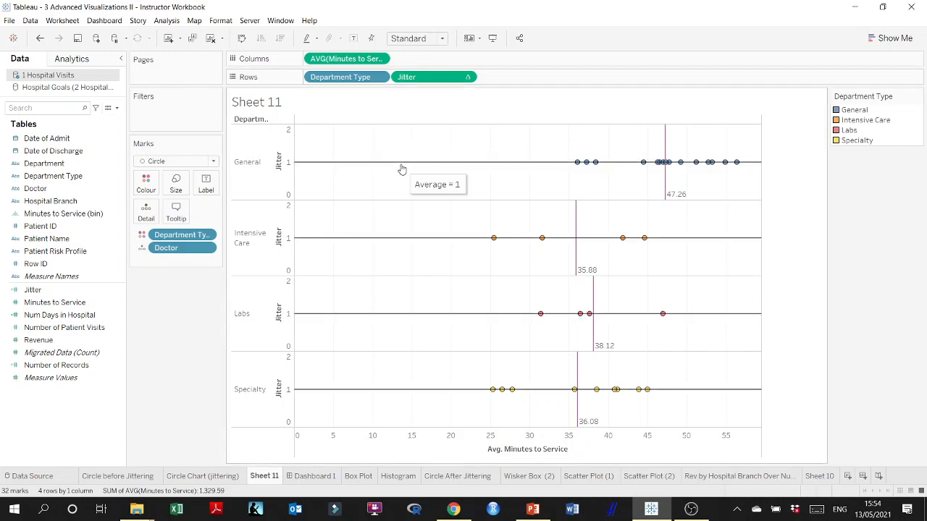
{"action": "left_click", "coordinate": [70, 59]}
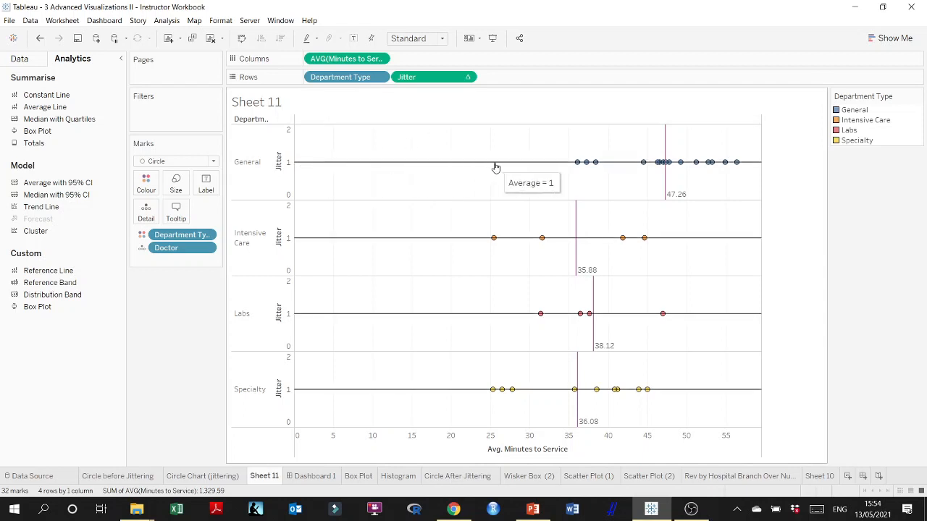
{"action": "left_click", "coordinate": [468, 78]}
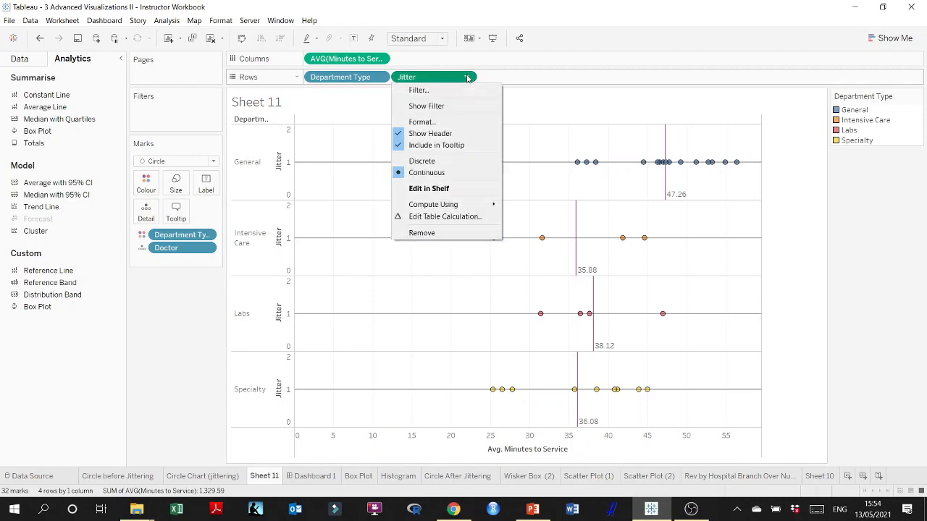
{"action": "left_click", "coordinate": [409, 134]}
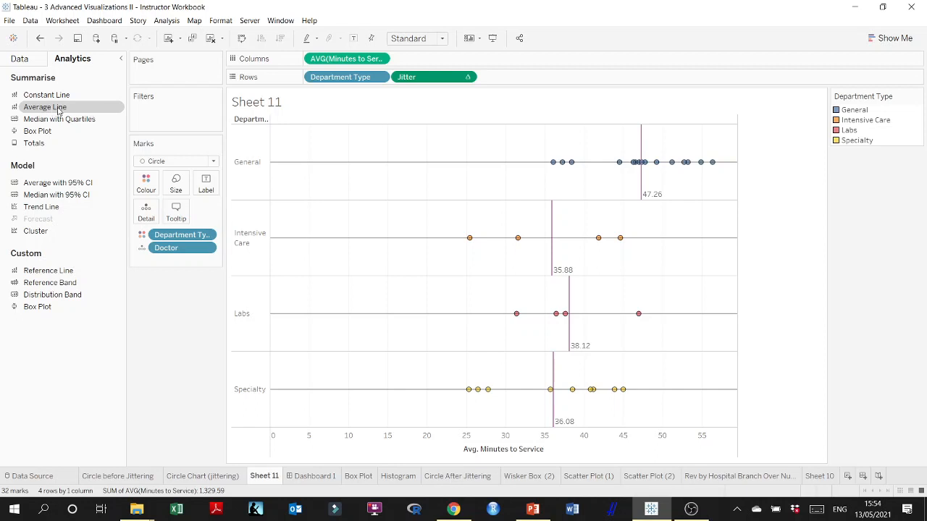
- Remove the Minutes to Service and Jitter average lines from the chart
{"action": "mouse_move", "coordinate": [58, 110]}
{"action": "left_mouse_down"}
{"action": "mouse_move", "coordinate": [394, 129]}
{"action": "mouse_move", "coordinate": [22, 115]}
{"action": "mouse_move", "coordinate": [43, 109]}
{"action": "left_mouse_up"}
{"action": "left_click", "coordinate": [641, 143]}
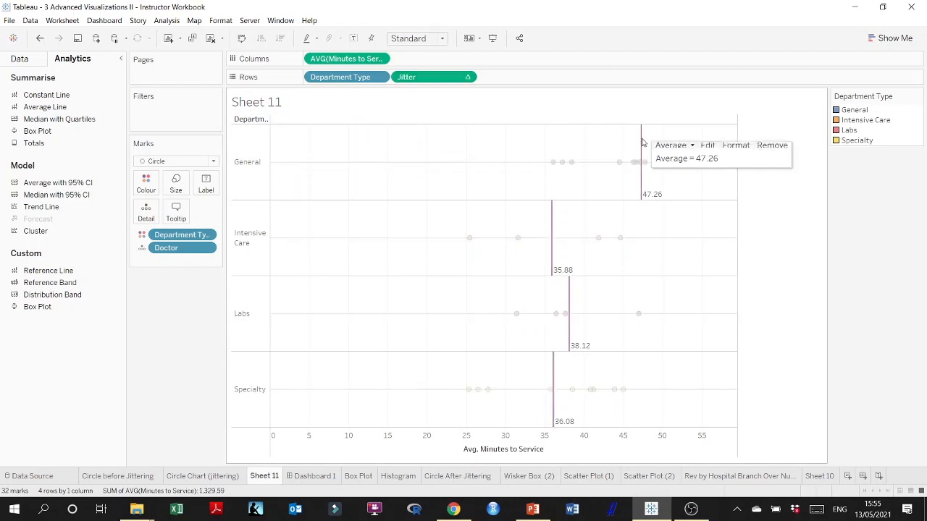
{"action": "right_click", "coordinate": [642, 140]}
{"action": "left_click", "coordinate": [673, 168]}
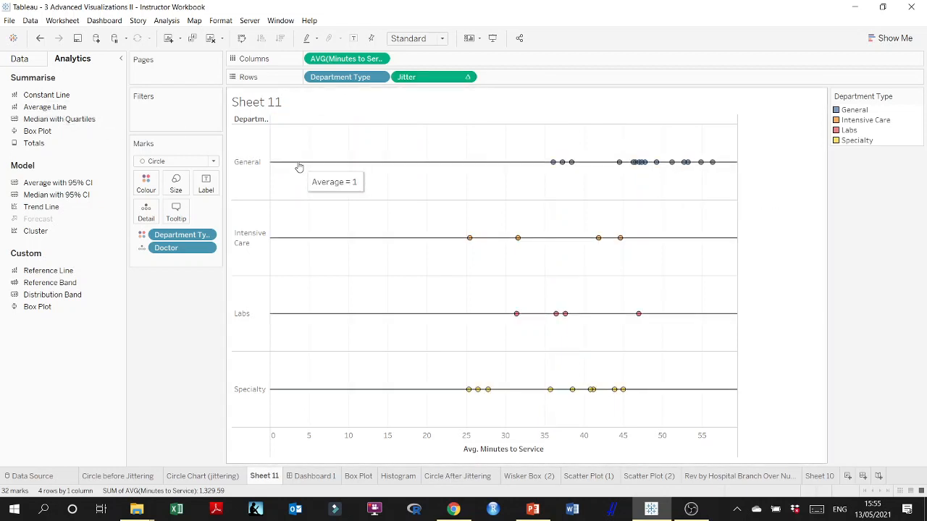
{"action": "left_click", "coordinate": [299, 164]}
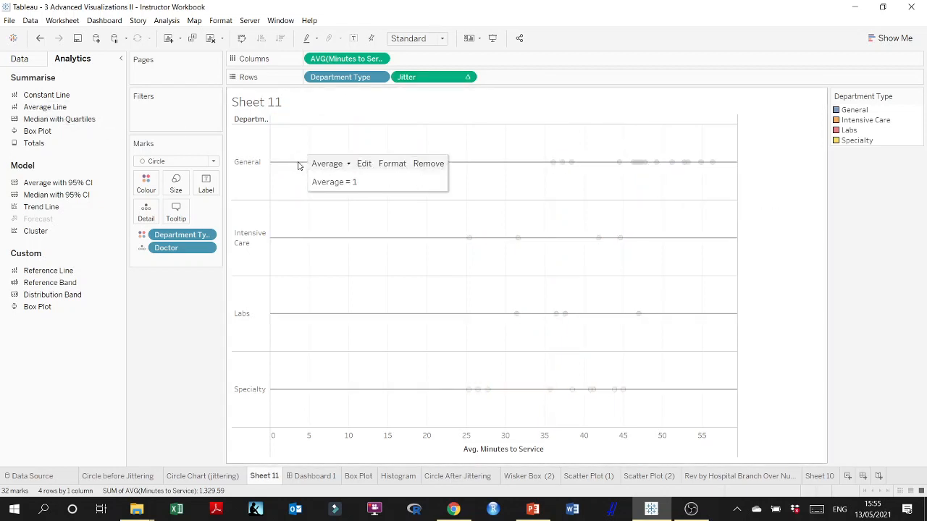
{"action": "left_click", "coordinate": [175, 318]}
{"action": "left_click", "coordinate": [416, 166]}
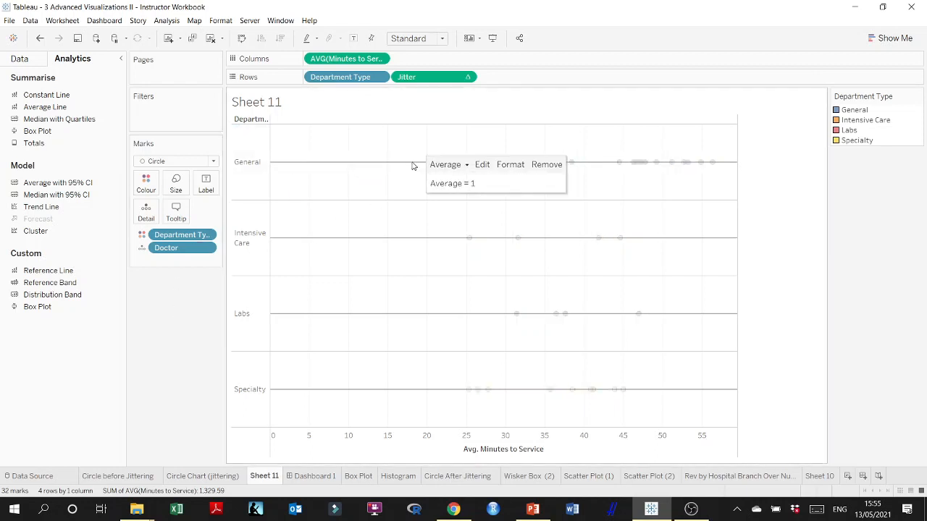
{"action": "left_click", "coordinate": [408, 166]}
{"action": "right_click", "coordinate": [406, 167]}
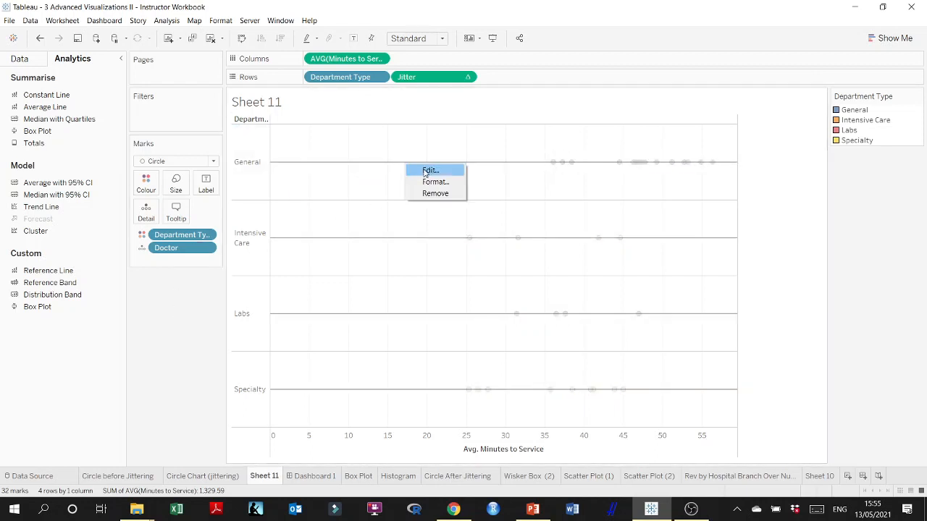
{"action": "left_click", "coordinate": [435, 194]}
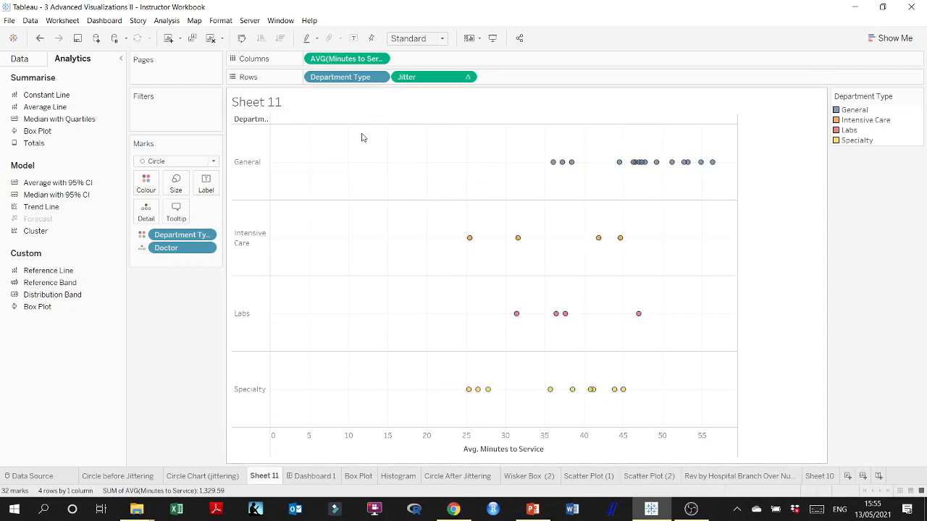
- Try adding Average Lines to the chart twice, undoing each attempt
{"action": "left_click_drag", "start_coordinate": [44, 106], "coordinate": [390, 135]}
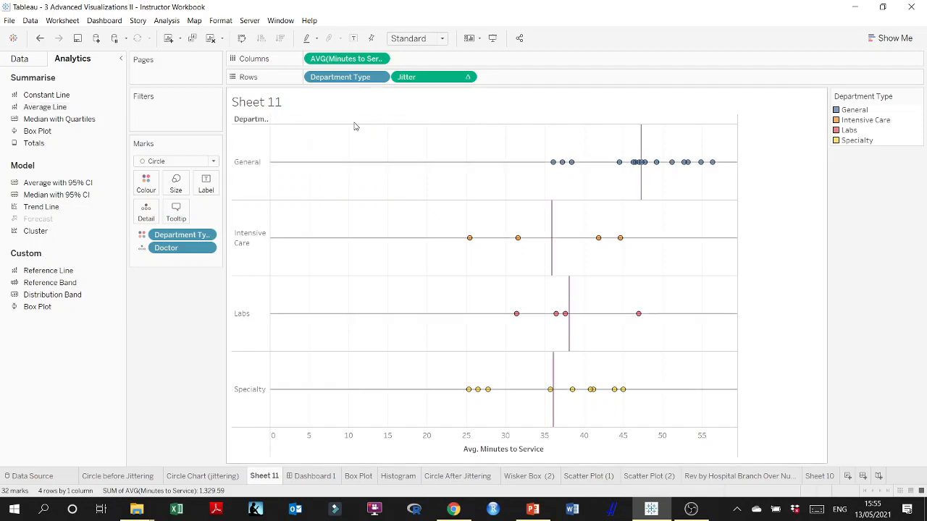
{"action": "key", "text": "ctrl+z"}
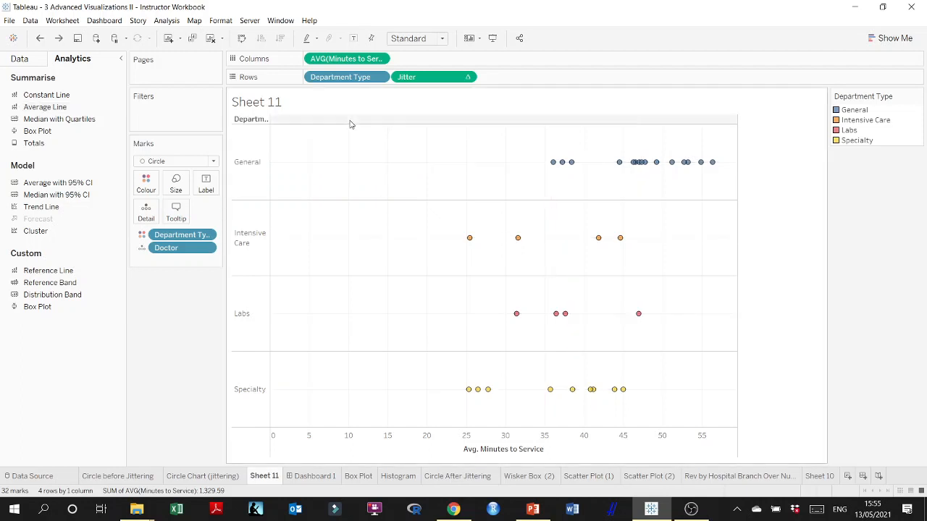
{"action": "left_click_drag", "start_coordinate": [42, 107], "coordinate": [360, 136]}
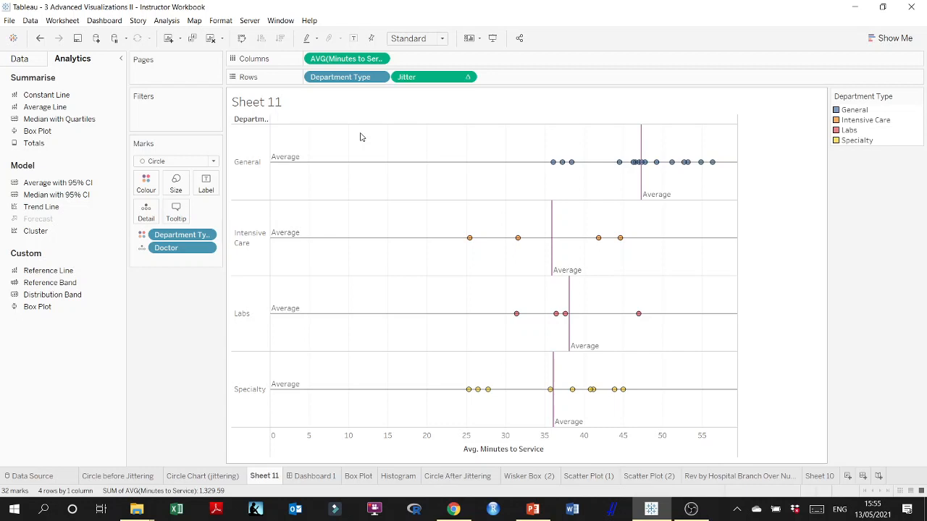
{"action": "key", "text": "ctrl+z"}
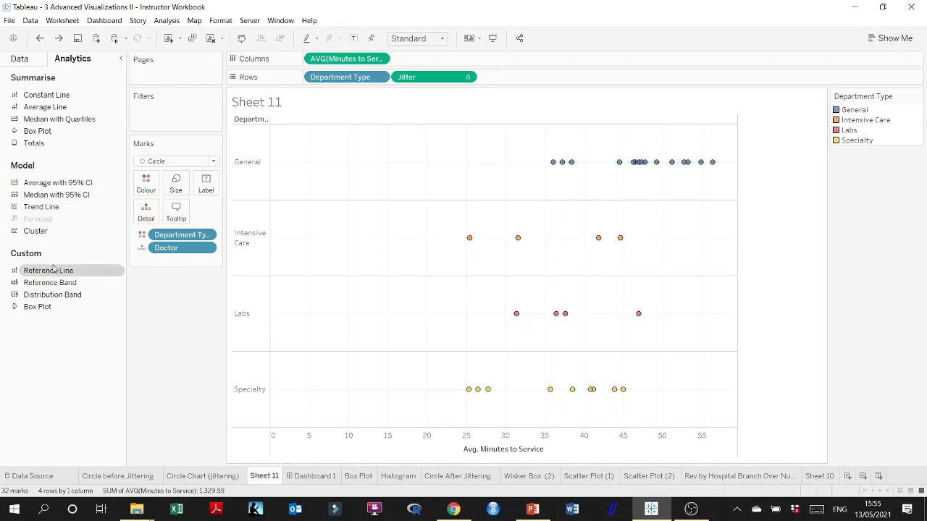
- Add average reference lines per cell, label the AVG(Minutes to Service) lines with Value, and remove the Jitter average line
{"action": "left_click_drag", "start_coordinate": [48, 270], "coordinate": [390, 136]}
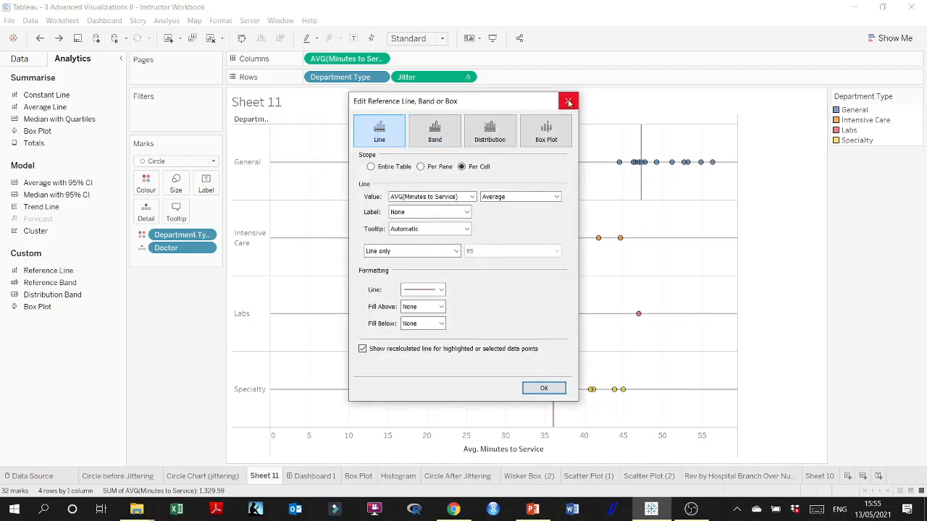
{"action": "left_click", "coordinate": [456, 212]}
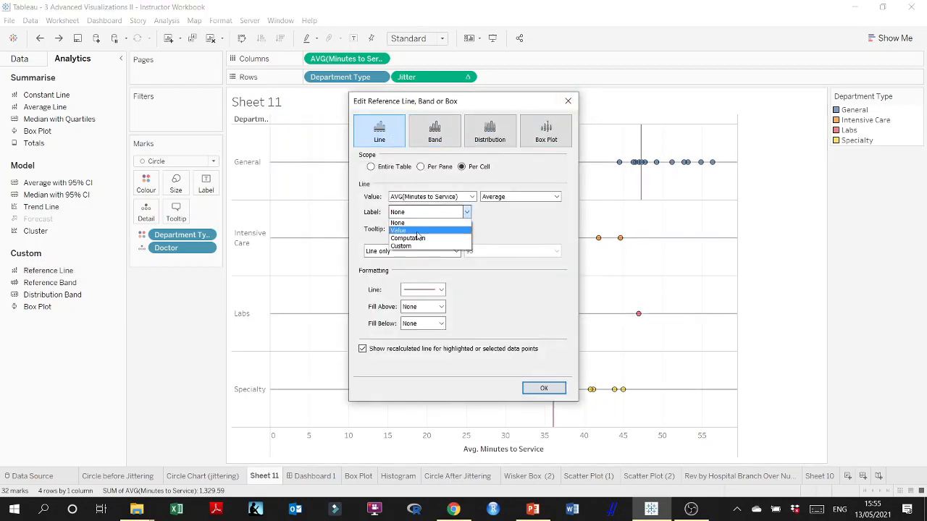
{"action": "left_click", "coordinate": [435, 227]}
{"action": "left_click", "coordinate": [544, 388]}
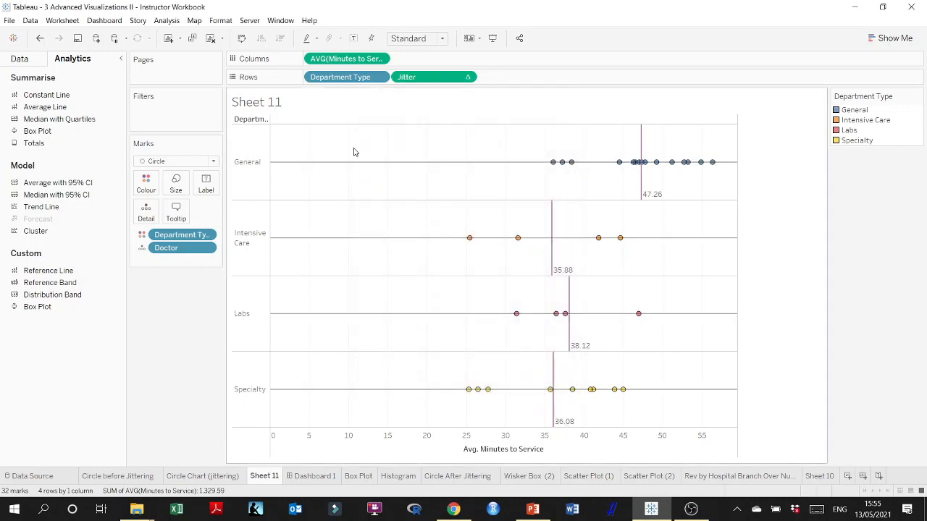
{"action": "left_click", "coordinate": [292, 162]}
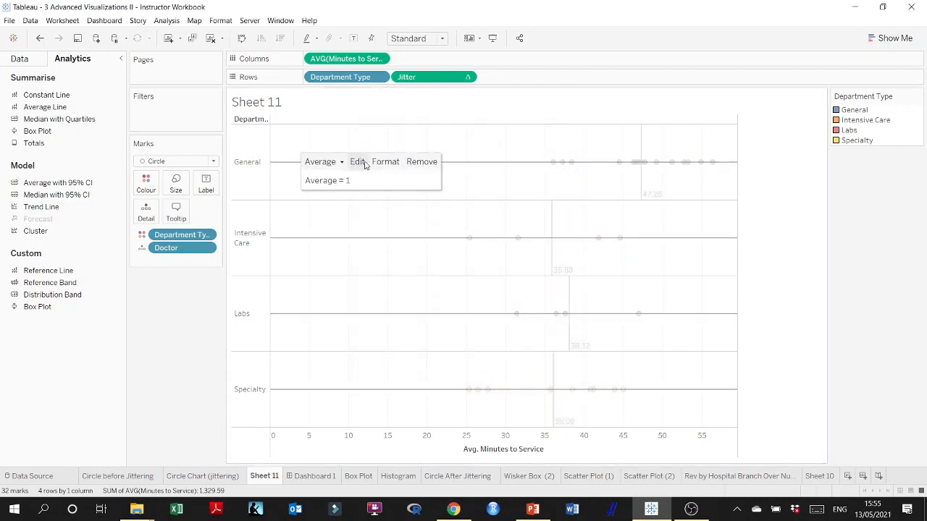
{"action": "left_click", "coordinate": [414, 162]}
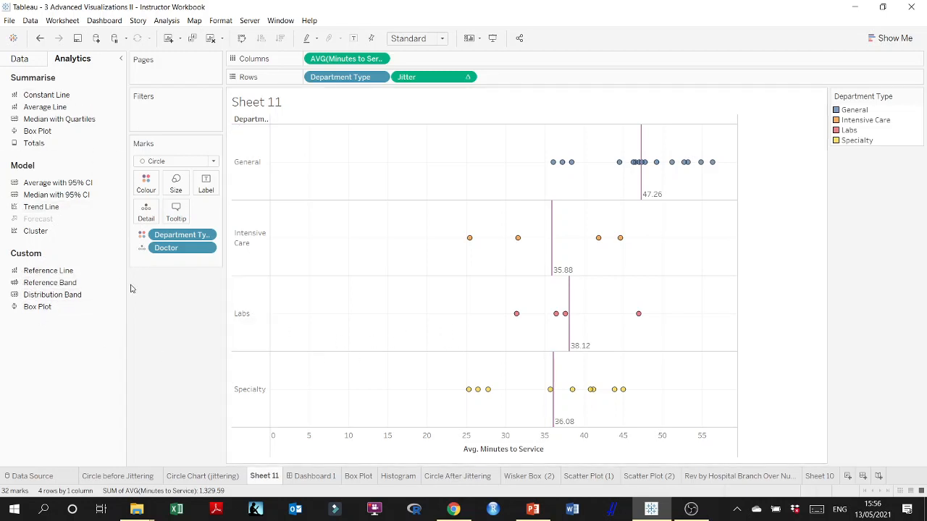
- Examine the aggregation and confidence interval options for adding a reference line to the Avg. Minutes to Service axis, and discard the new line
{"action": "left_click", "coordinate": [26, 59]}
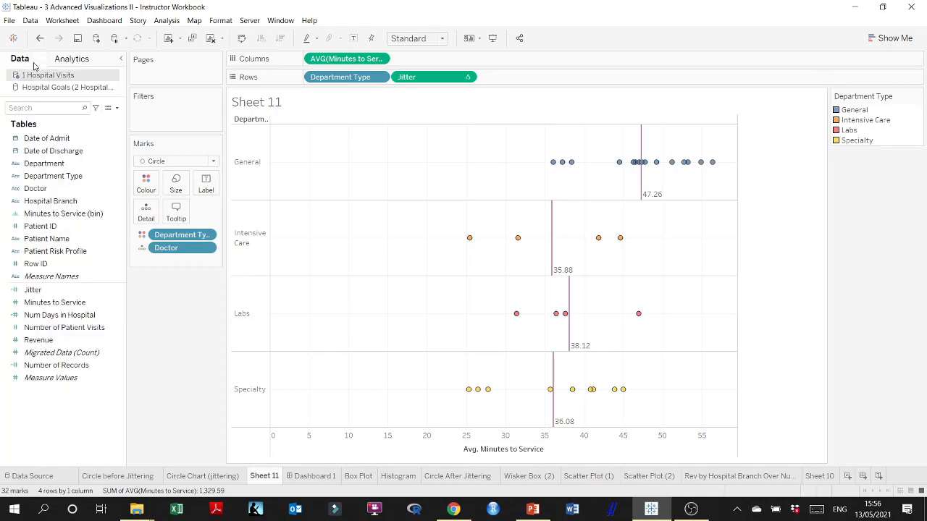
{"action": "left_click", "coordinate": [533, 455]}
{"action": "right_click", "coordinate": [533, 452]}
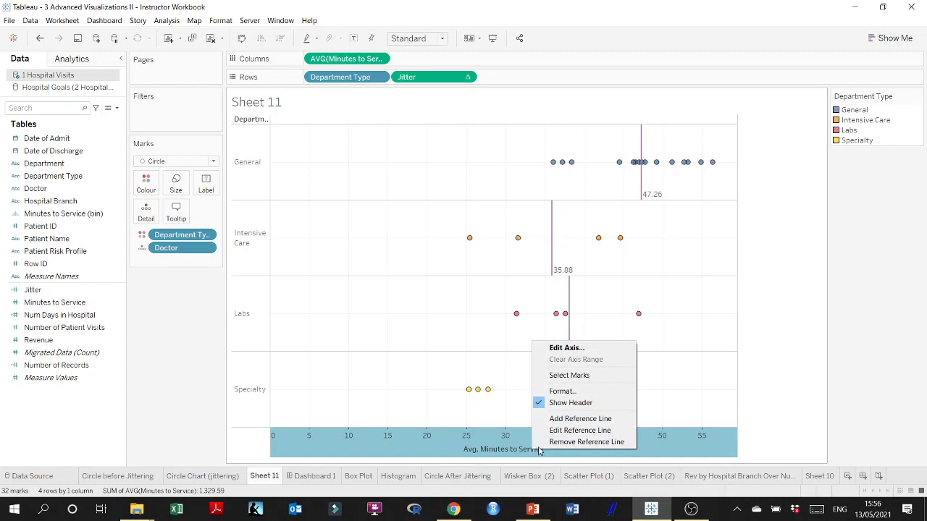
{"action": "left_click", "coordinate": [591, 419]}
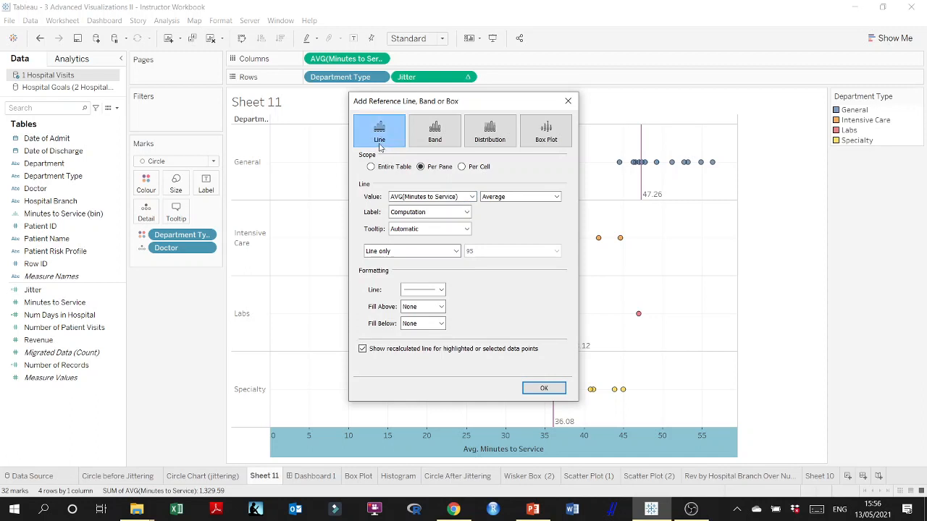
{"action": "left_click", "coordinate": [519, 197]}
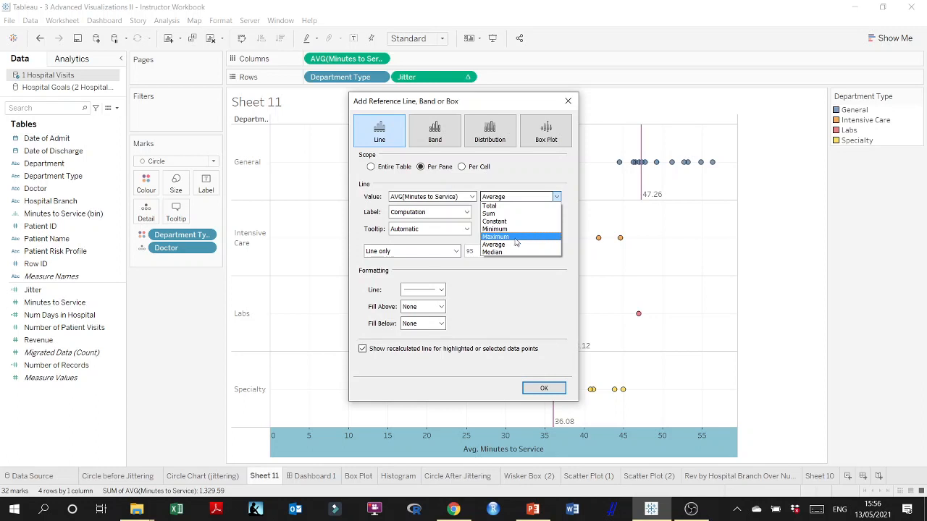
{"action": "left_click", "coordinate": [505, 281]}
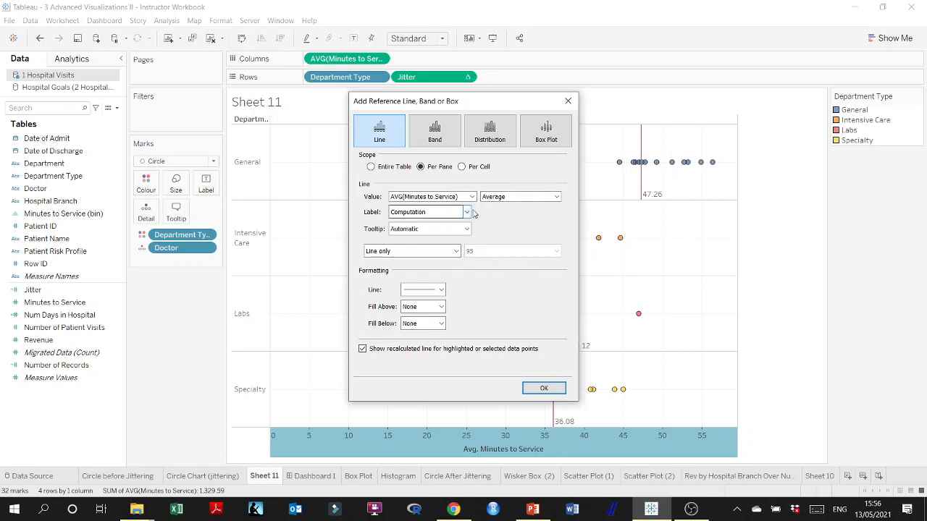
{"action": "left_click", "coordinate": [456, 252]}
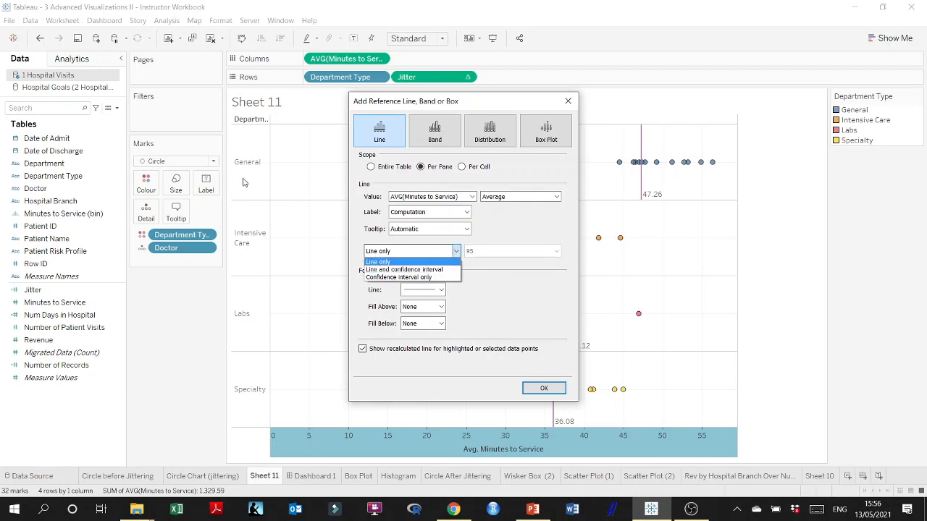
{"action": "left_click", "coordinate": [83, 66]}
{"action": "left_click", "coordinate": [81, 63]}
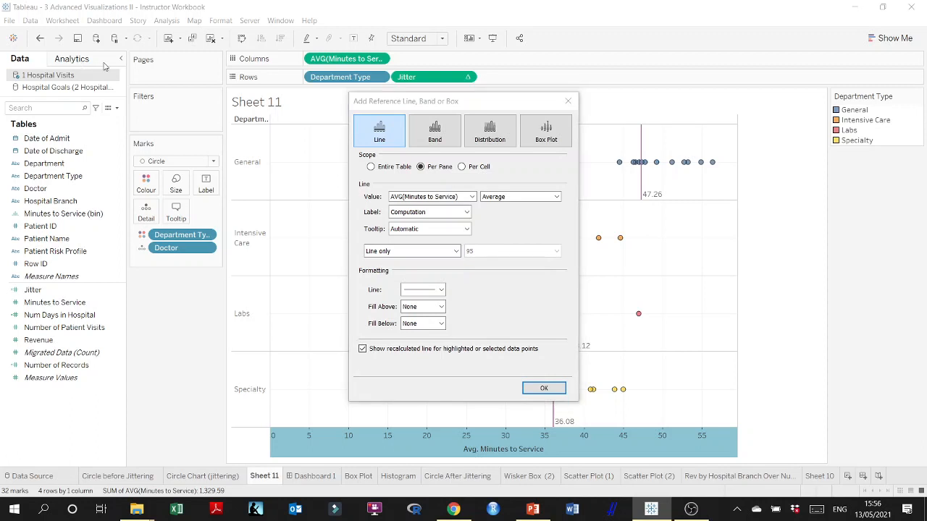
{"action": "left_click", "coordinate": [567, 101]}
- Preview the Band and Distribution reference options on the Avg. Minutes to Service axis, including the aggregation choices for the band's upper end
{"action": "left_click", "coordinate": [79, 64]}
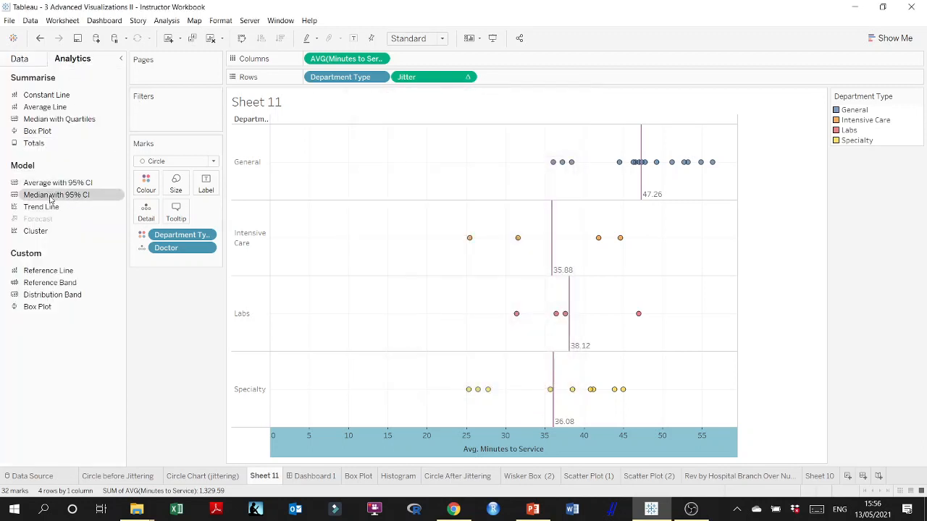
{"action": "right_click", "coordinate": [539, 450]}
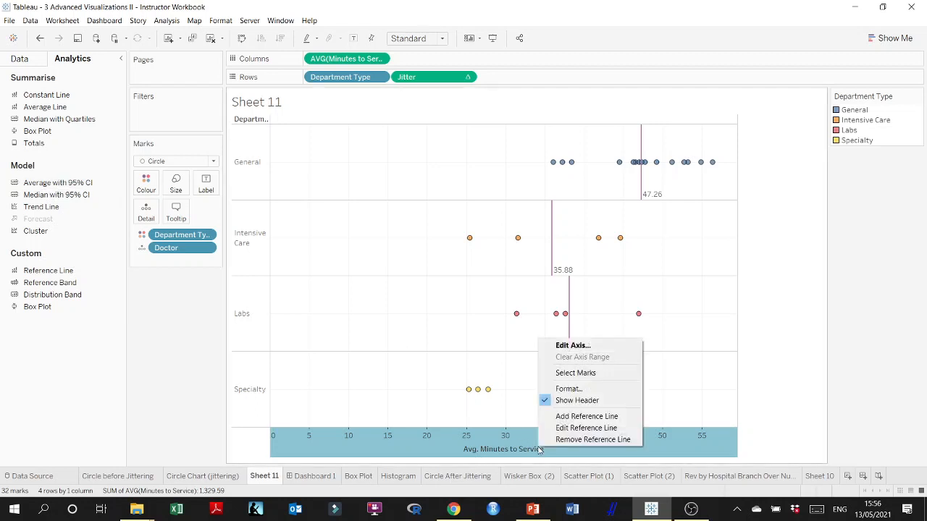
{"action": "left_click", "coordinate": [576, 415]}
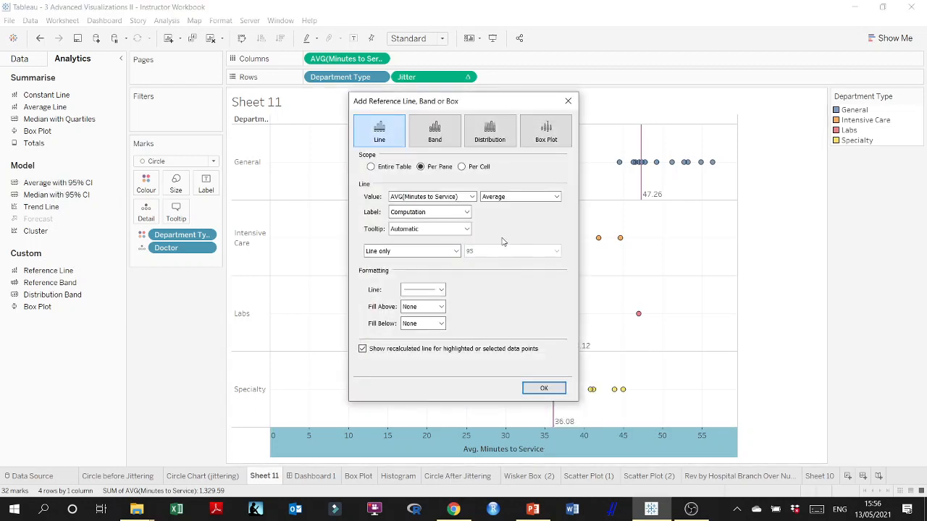
{"action": "left_click", "coordinate": [435, 130]}
{"action": "left_click", "coordinate": [489, 129]}
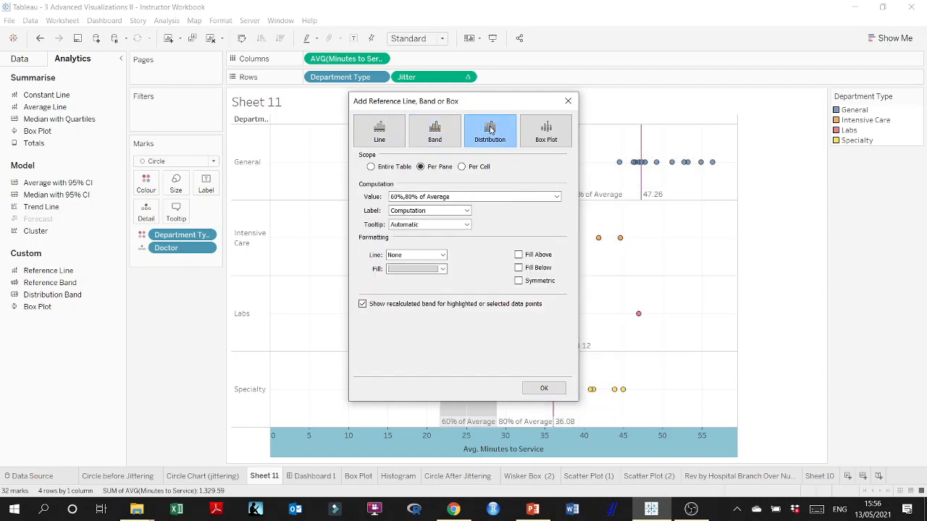
{"action": "left_click", "coordinate": [434, 130]}
{"action": "left_click_drag", "start_coordinate": [493, 106], "coordinate": [275, 127]}
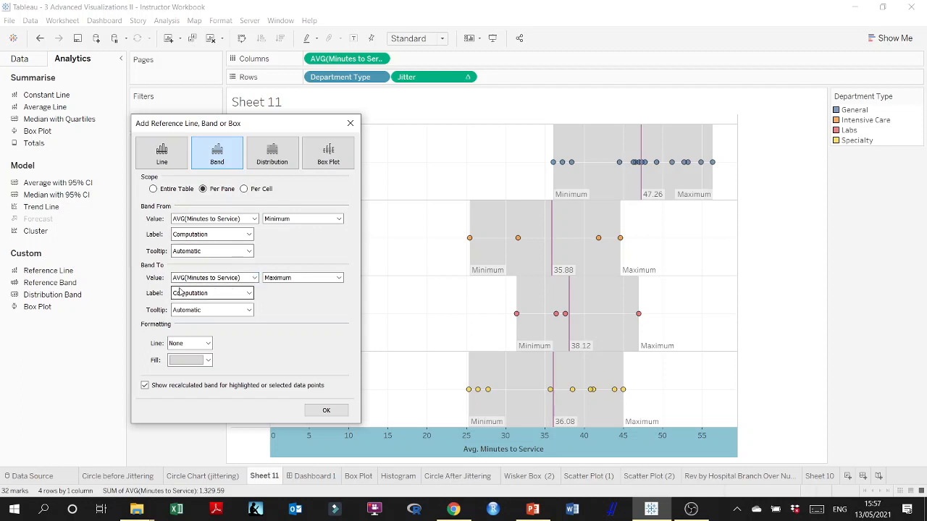
{"action": "left_click", "coordinate": [339, 279]}
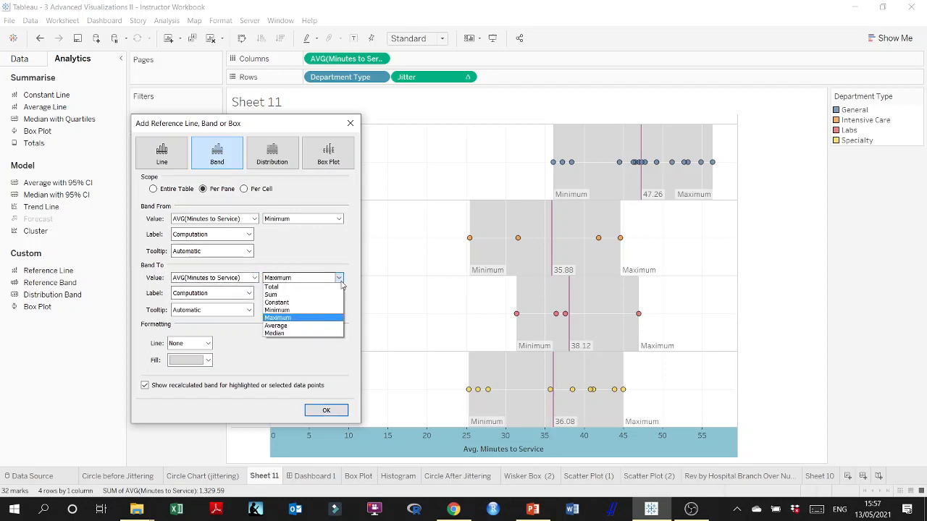
{"action": "left_click", "coordinate": [342, 284]}
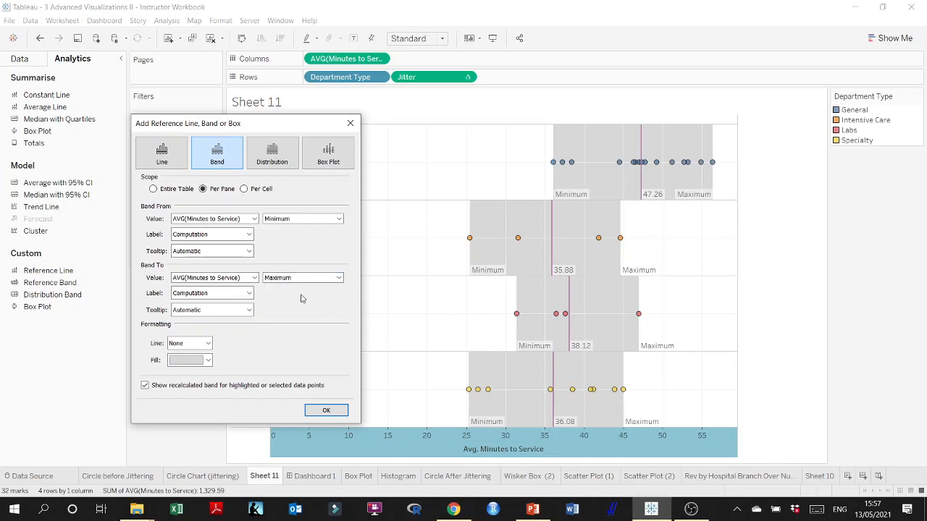
{"action": "left_click", "coordinate": [272, 156]}
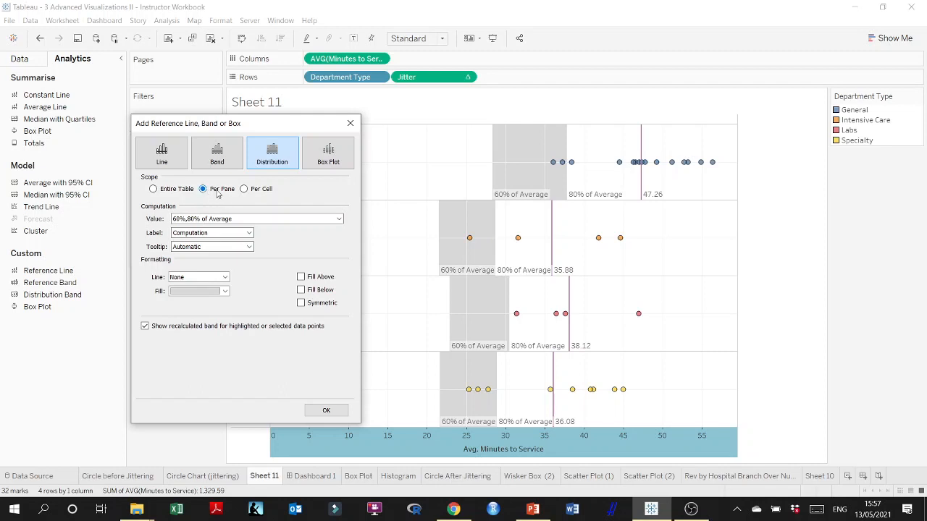
{"action": "left_click", "coordinate": [233, 164]}
- Add another average reference line per cell to the Avg. Minutes to Service axis
{"action": "left_click", "coordinate": [175, 150]}
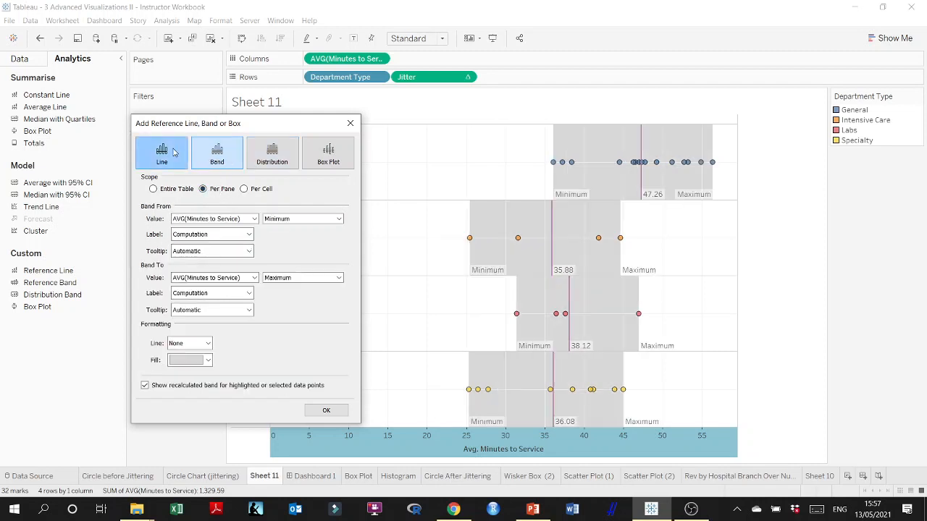
{"action": "left_click", "coordinate": [244, 189]}
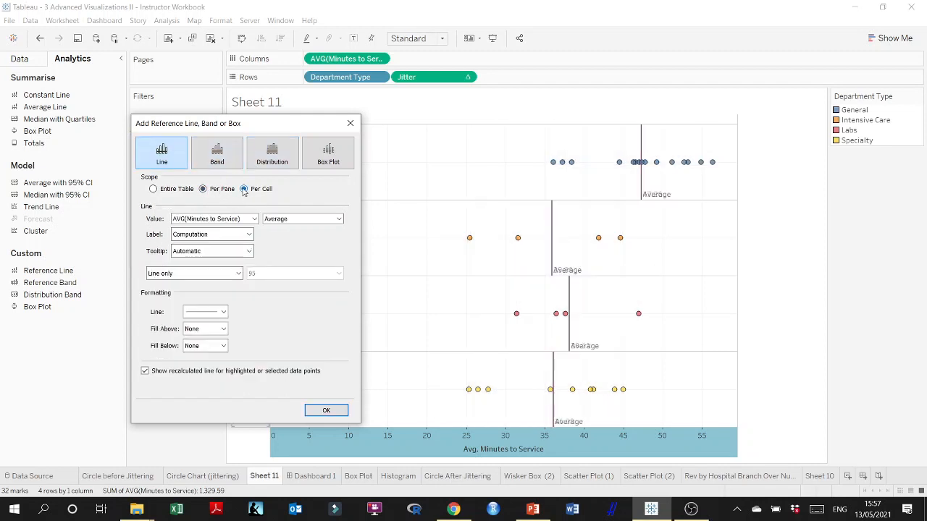
{"action": "left_click", "coordinate": [336, 411]}
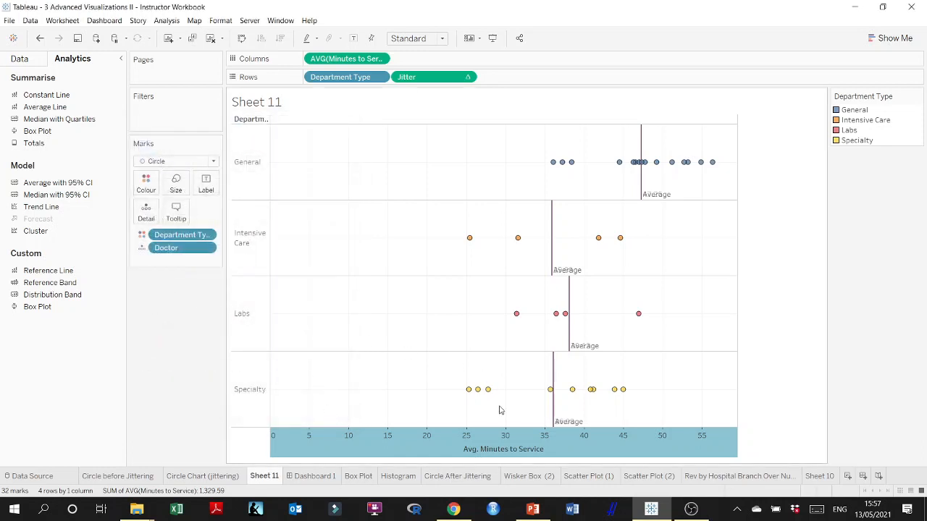
- Preview a box plot on the Avg. Minutes to Service axis and discard the new reference element
{"action": "right_click", "coordinate": [505, 454]}
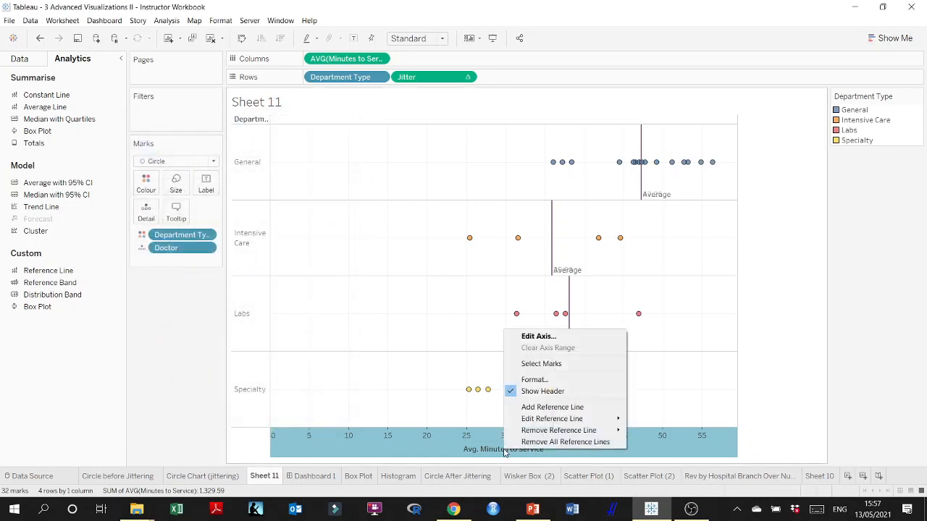
{"action": "left_click", "coordinate": [539, 407]}
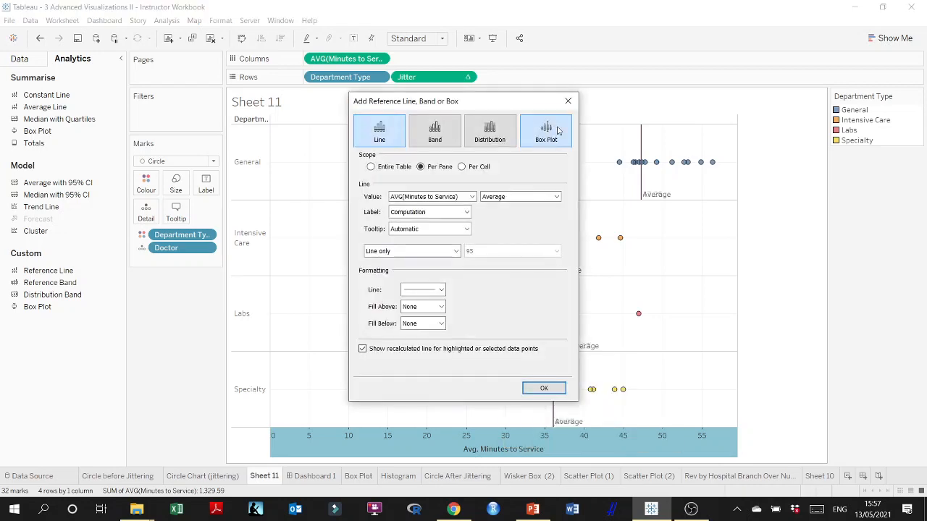
{"action": "left_click", "coordinate": [557, 131]}
{"action": "left_click_drag", "start_coordinate": [526, 104], "coordinate": [332, 124]}
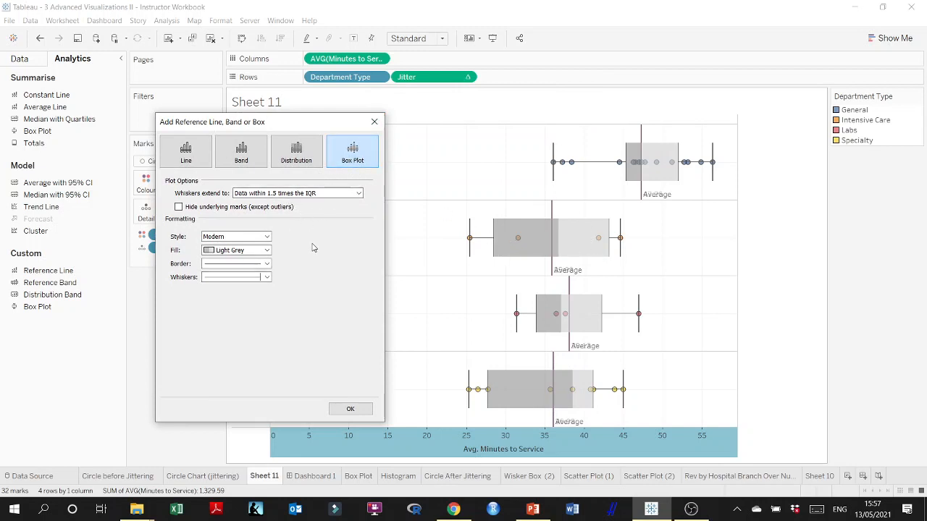
{"action": "left_click", "coordinate": [186, 152]}
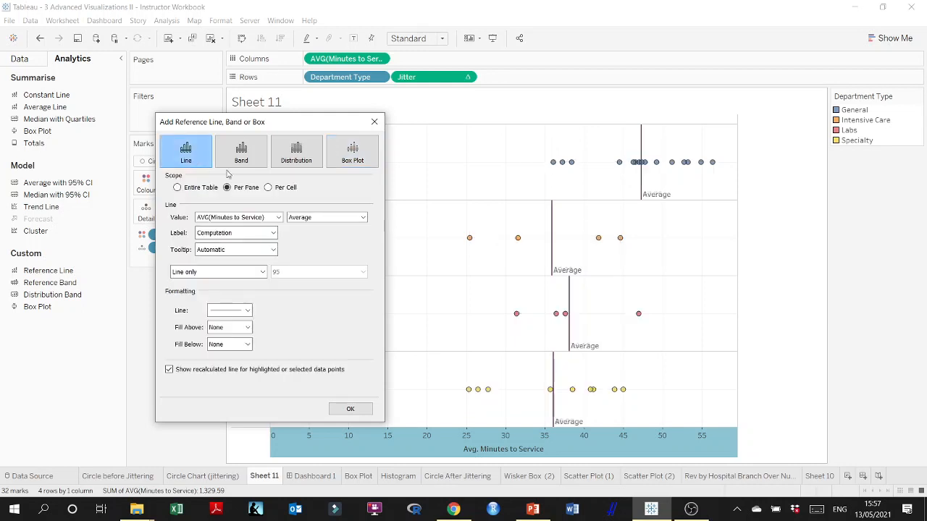
{"action": "left_click", "coordinate": [374, 122]}
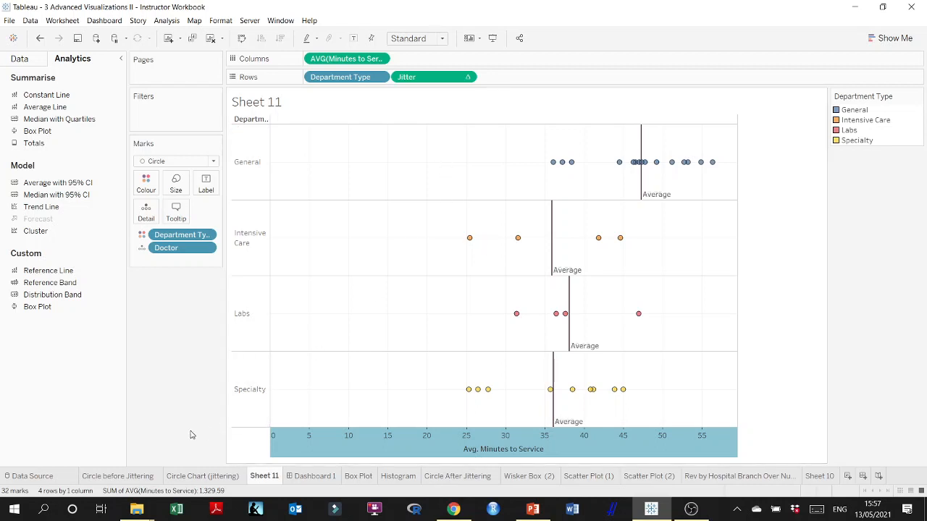
- Compare the Circle before Jittering, Circle Chart (jittering) and Sheet 11 charts, making the Circle before Jittering chart taller
{"action": "left_click", "coordinate": [130, 476]}
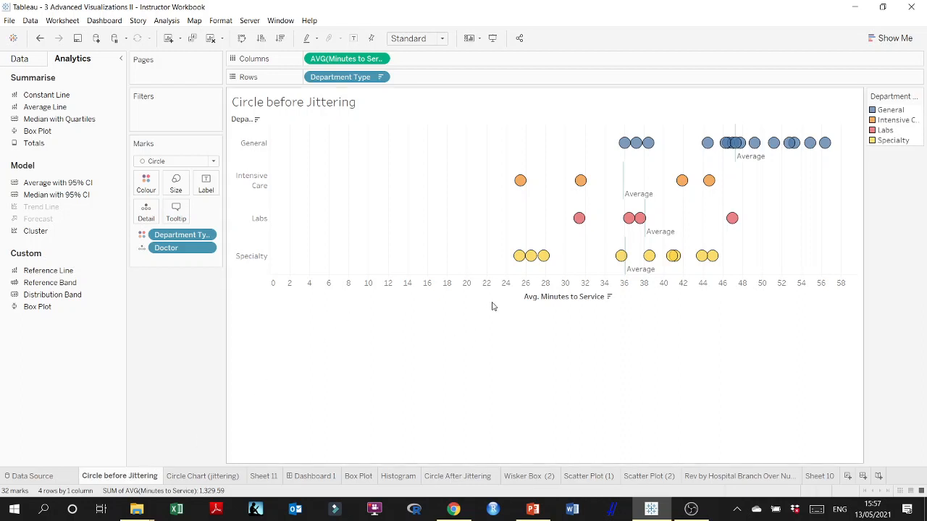
{"action": "left_click_drag", "start_coordinate": [537, 305], "coordinate": [533, 334]}
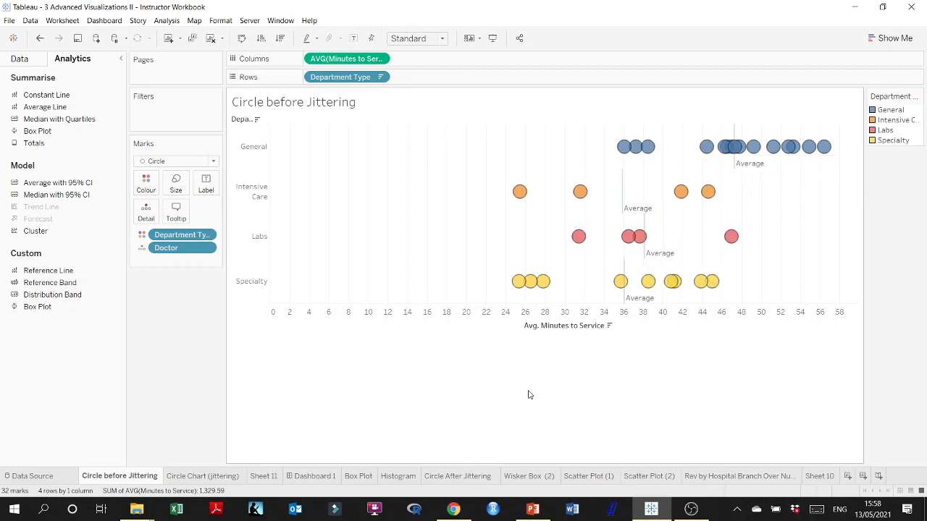
{"action": "left_click", "coordinate": [207, 481]}
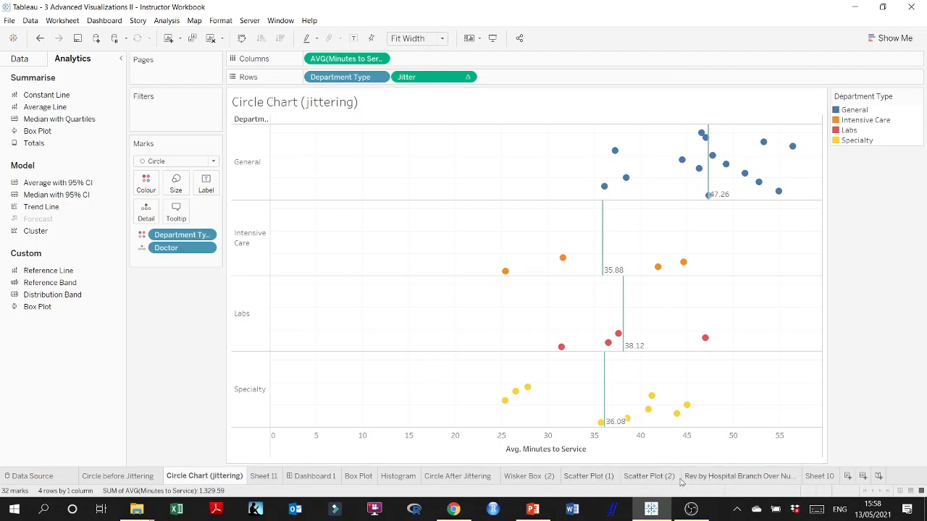
{"action": "left_click", "coordinate": [265, 476]}
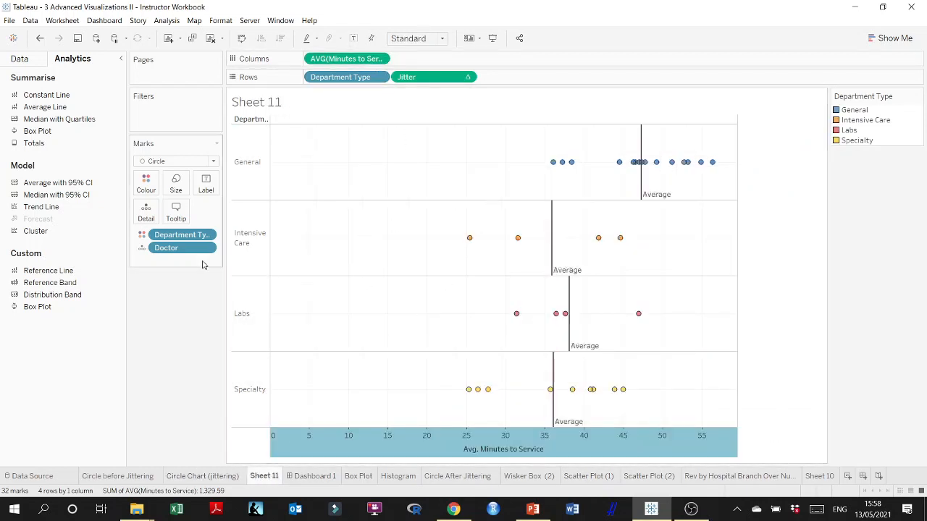
{"action": "left_click", "coordinate": [217, 477]}
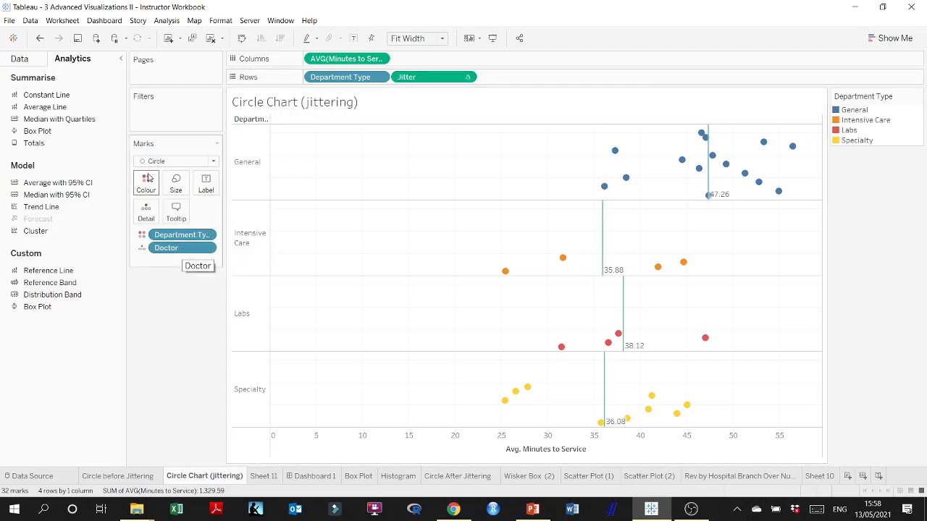
{"action": "left_click", "coordinate": [264, 476]}
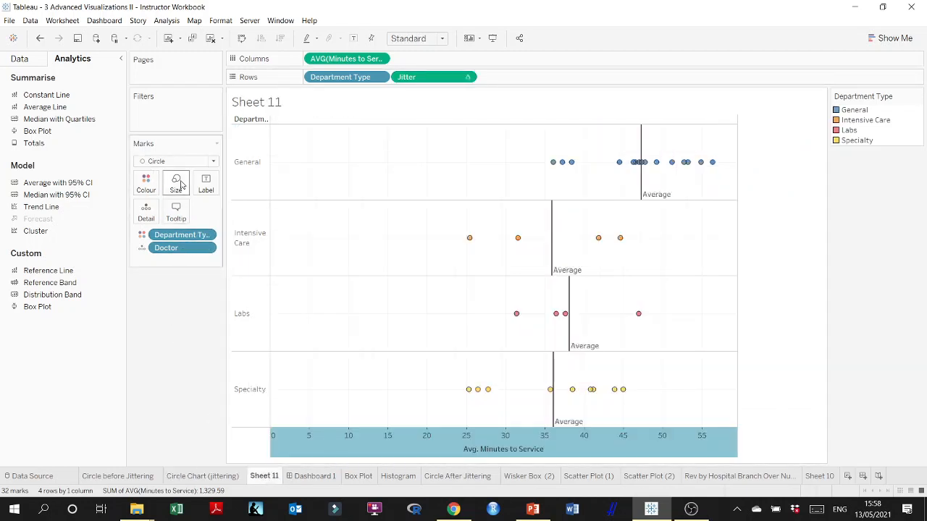
- Clear Sheet 11 and plot the average of Minutes to Service in columns against Department Type in rows
{"action": "left_click", "coordinate": [210, 37]}
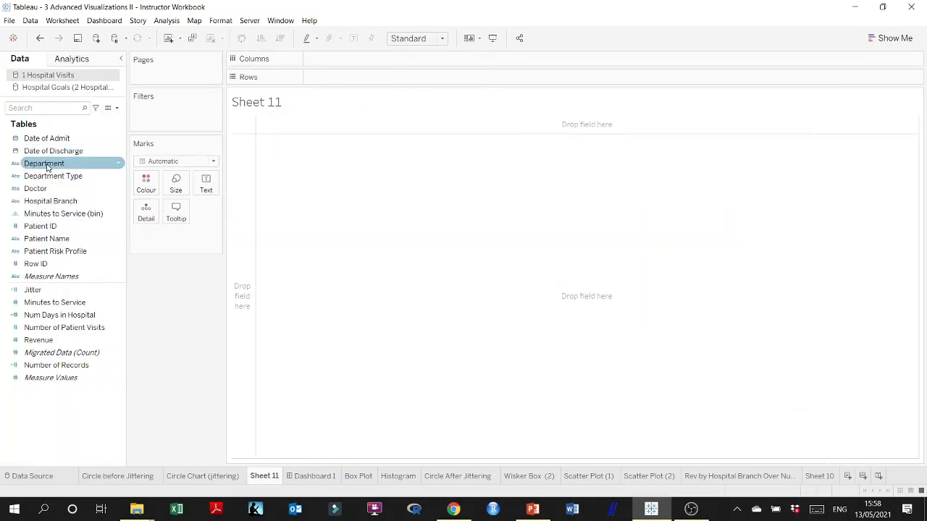
{"action": "left_click_drag", "start_coordinate": [59, 177], "coordinate": [246, 246]}
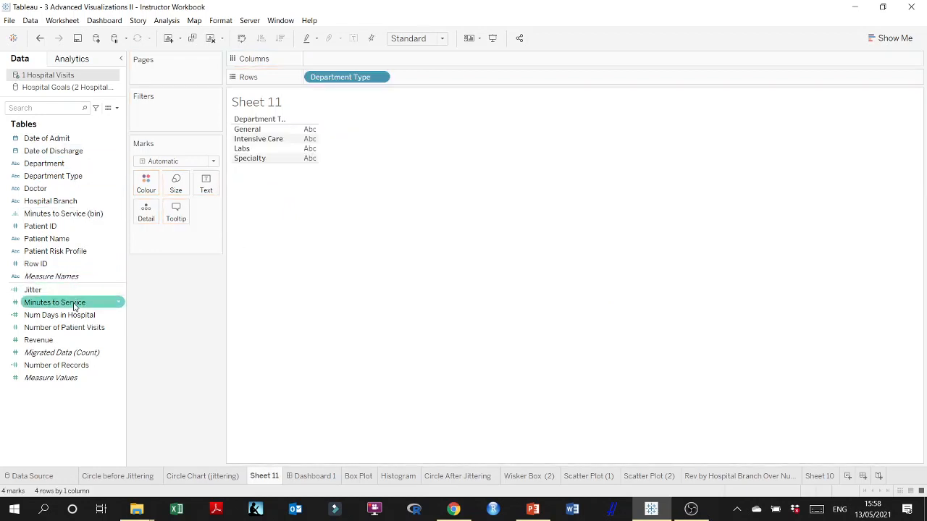
{"action": "left_click", "coordinate": [194, 476]}
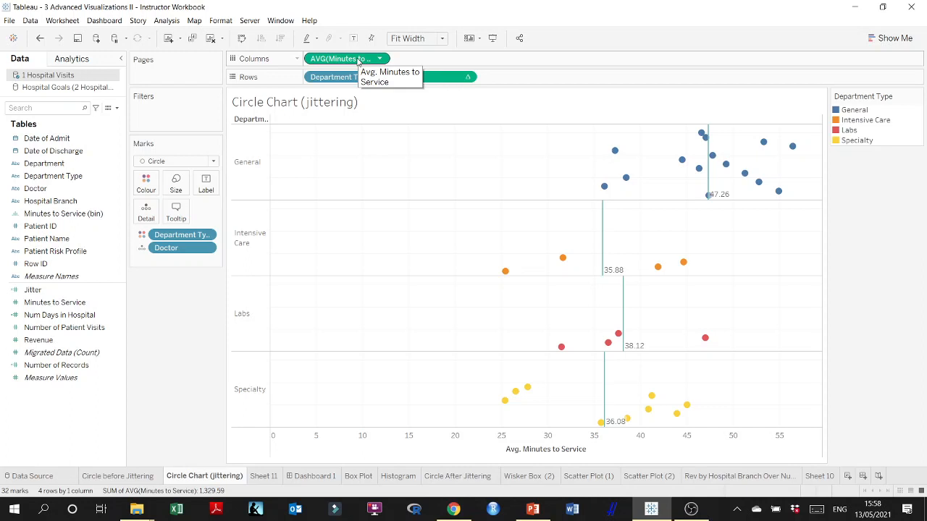
{"action": "left_click", "coordinate": [263, 476]}
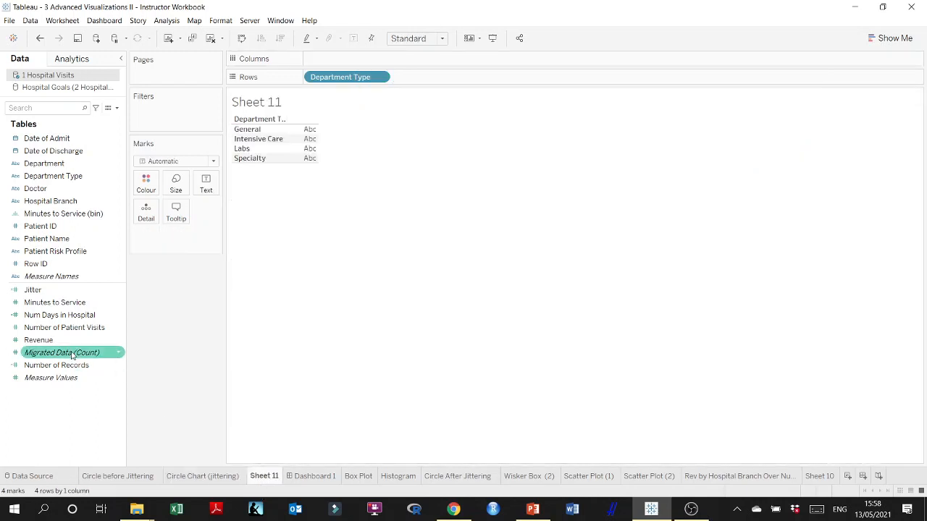
{"action": "left_click_drag", "start_coordinate": [54, 302], "coordinate": [346, 64]}
{"action": "left_click", "coordinate": [380, 59]}
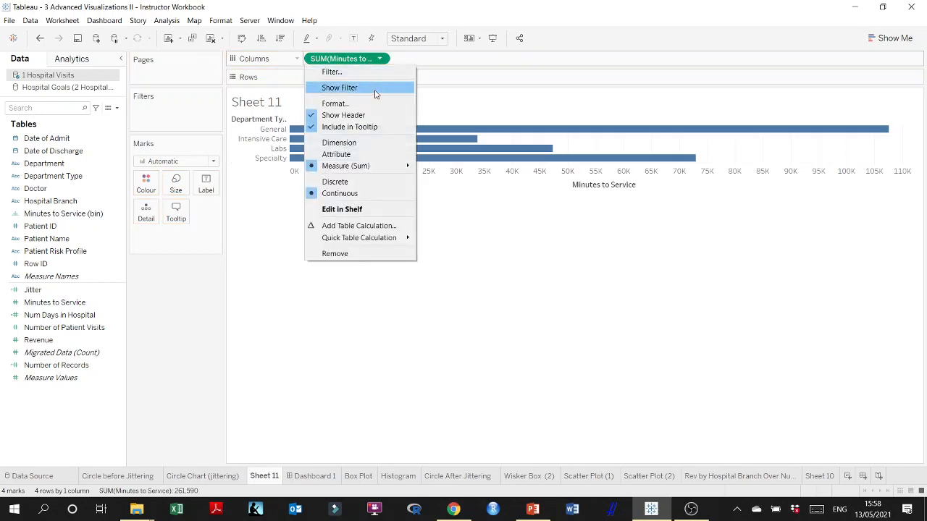
{"action": "mouse_move", "coordinate": [384, 168]}
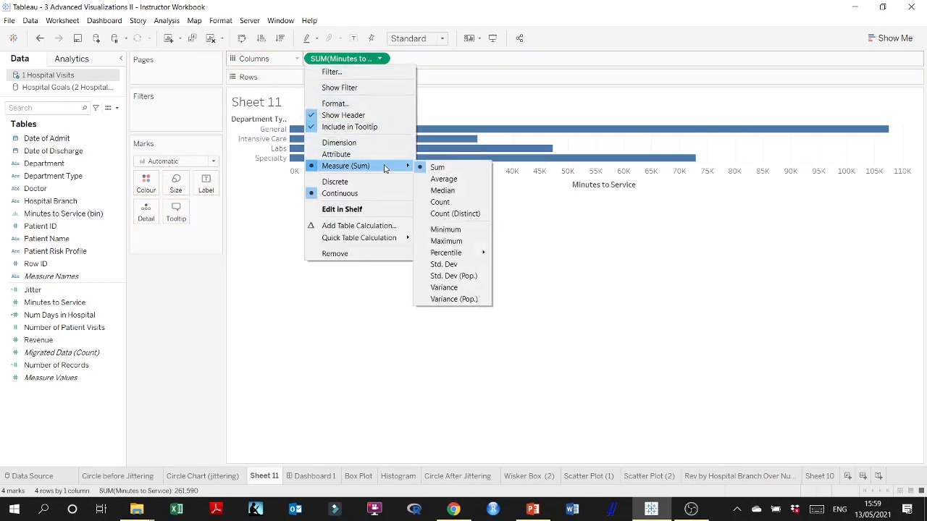
{"action": "left_click", "coordinate": [443, 179]}
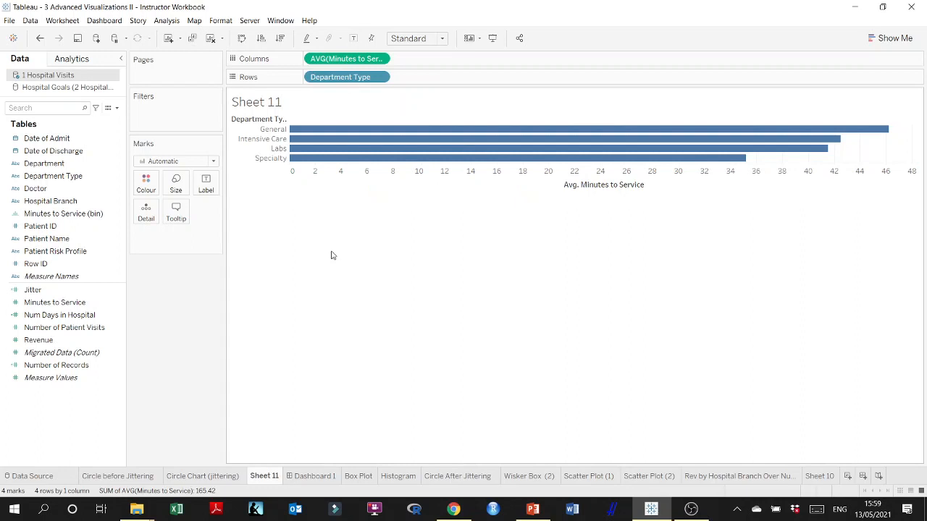
- Show the Jitter axis header in the Circle Chart (jittering) sheet and inspect how its marks are spread
{"action": "left_click", "coordinate": [209, 478]}
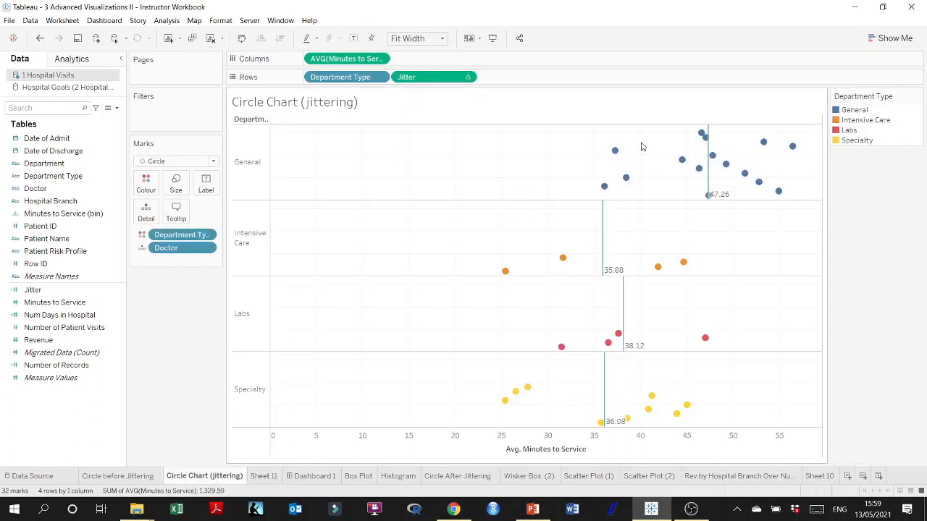
{"action": "mouse_move", "coordinate": [754, 185]}
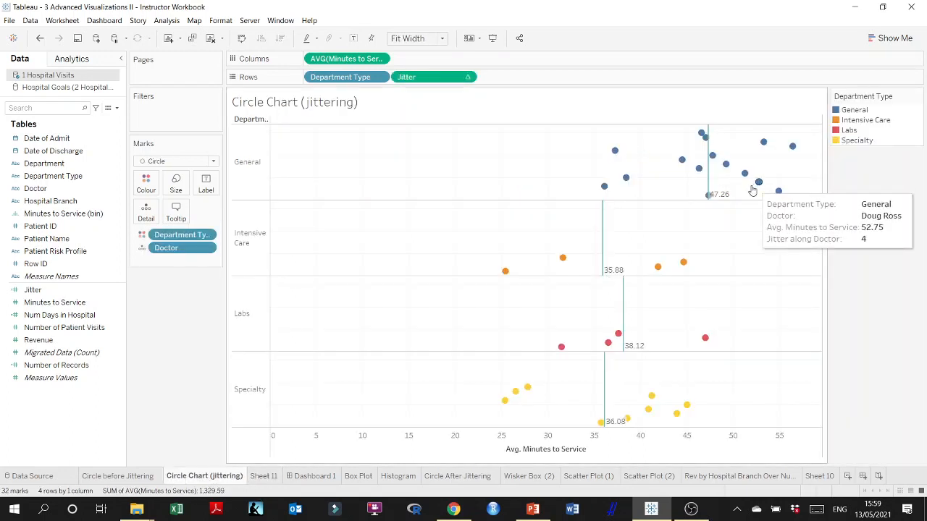
{"action": "mouse_move", "coordinate": [719, 163]}
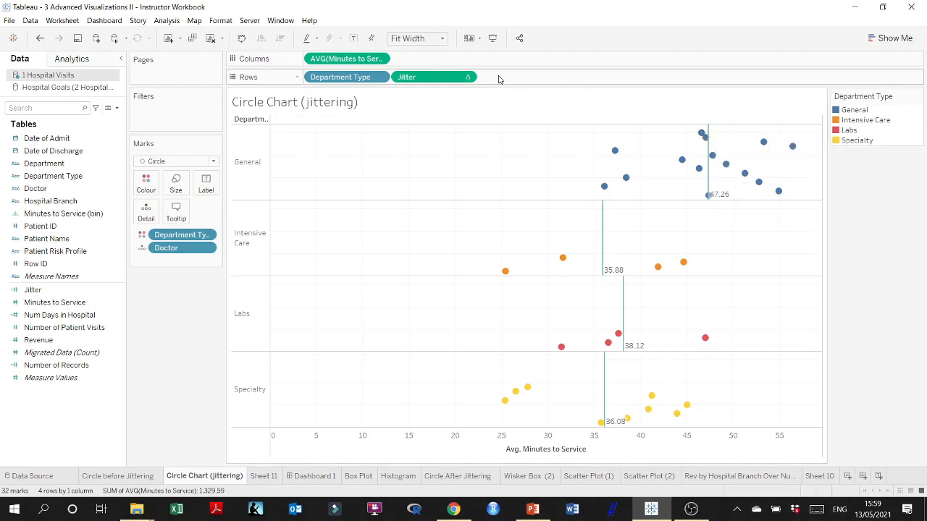
{"action": "left_click", "coordinate": [467, 77]}
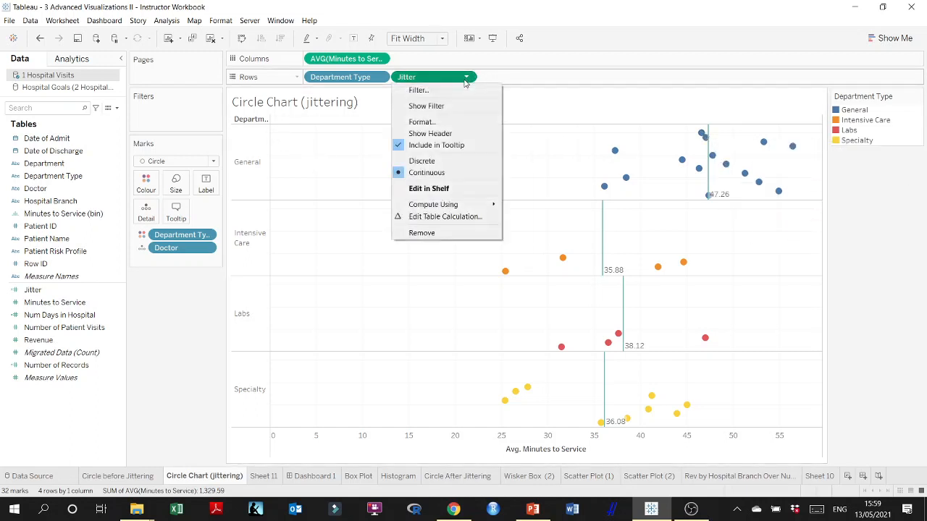
{"action": "left_click", "coordinate": [430, 134]}
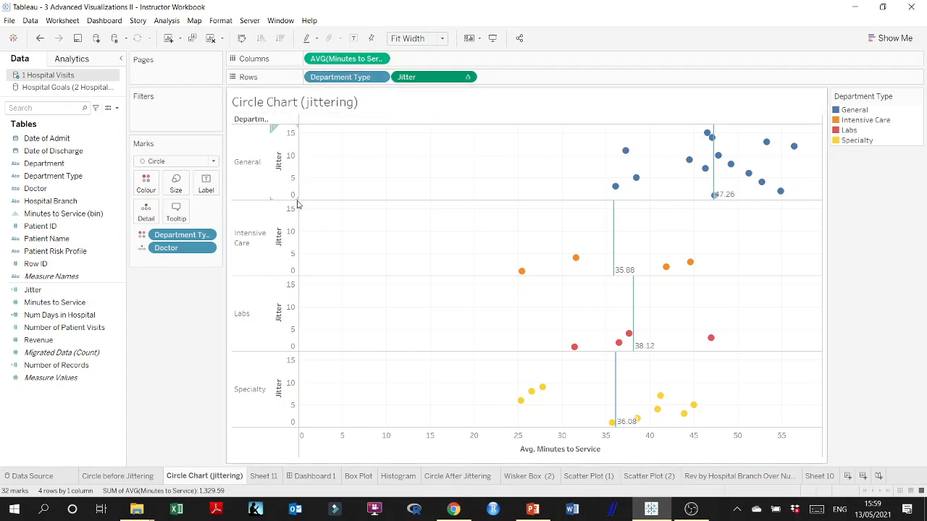
{"action": "mouse_move", "coordinate": [627, 153]}
- Switch to the PowerPoint presentation and open the Jittering slide
{"action": "left_click", "coordinate": [533, 509]}
{"action": "left_click", "coordinate": [63, 277]}
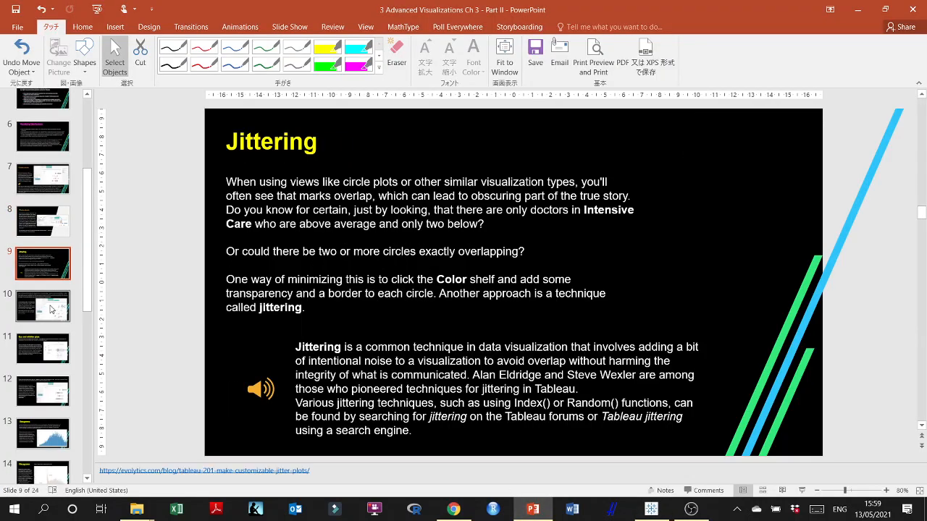
- Review the following slide on jittering with the Index() function and return to Sheet 11 in Tableau
{"action": "left_click", "coordinate": [53, 309]}
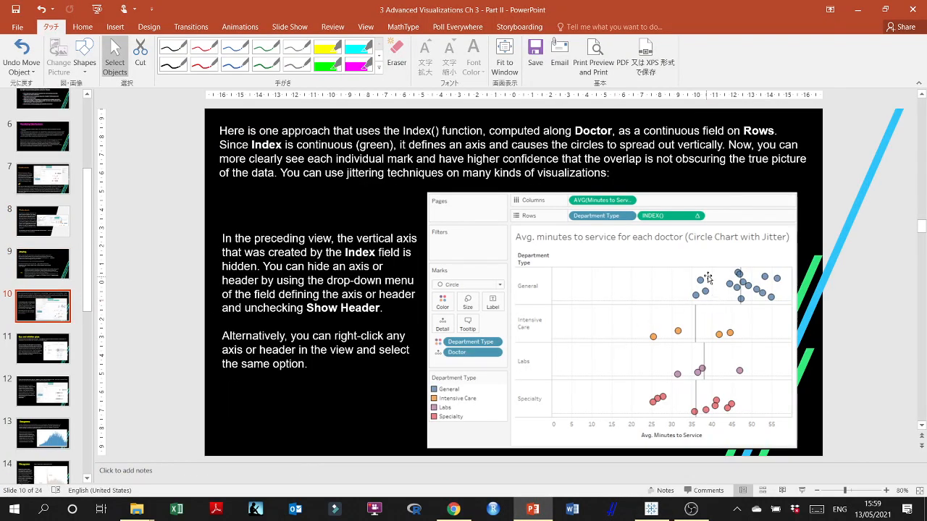
{"action": "left_click", "coordinate": [858, 9]}
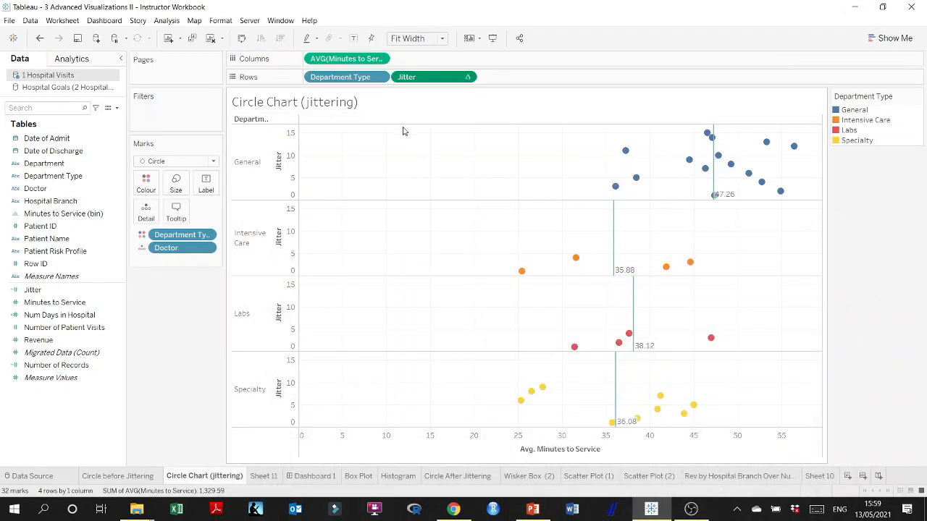
{"action": "left_click", "coordinate": [264, 476]}
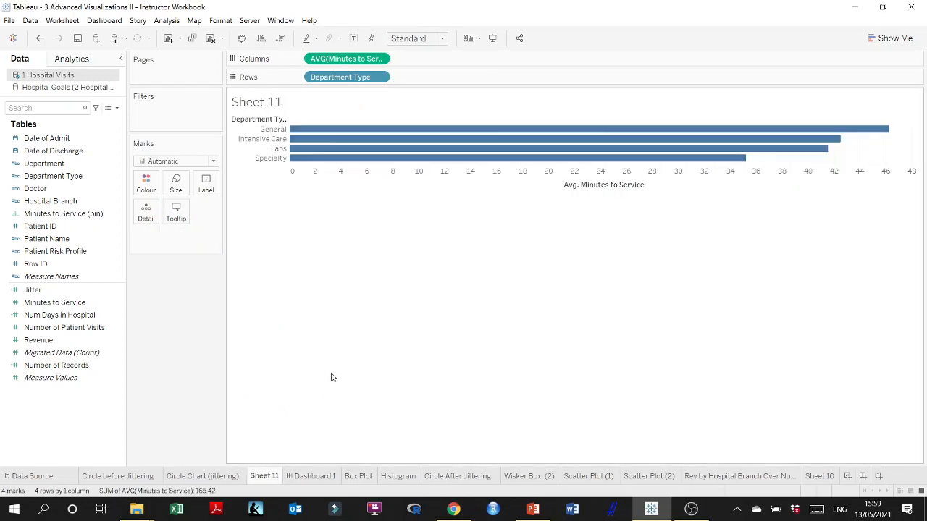
- Change Sheet 11's mark type to Circle and colour the marks by Department Type
{"action": "left_click", "coordinate": [213, 162]}
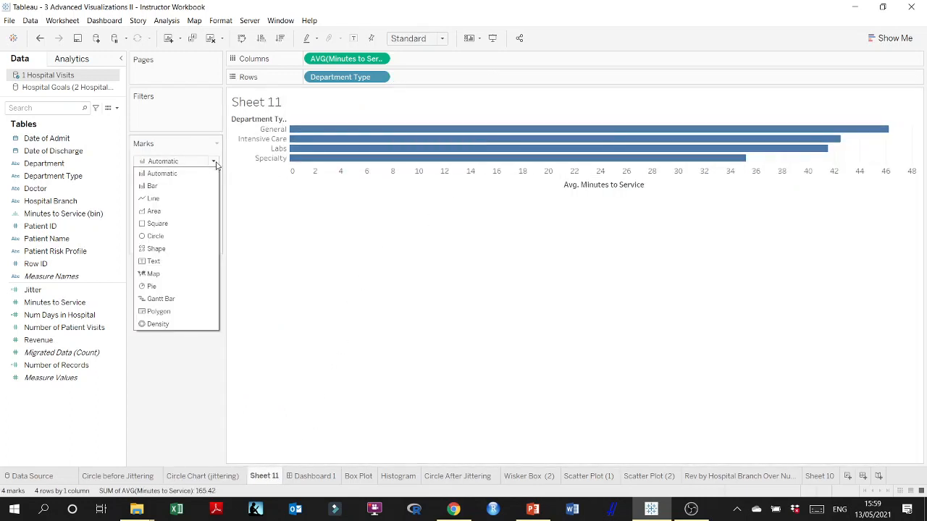
{"action": "left_click", "coordinate": [175, 237]}
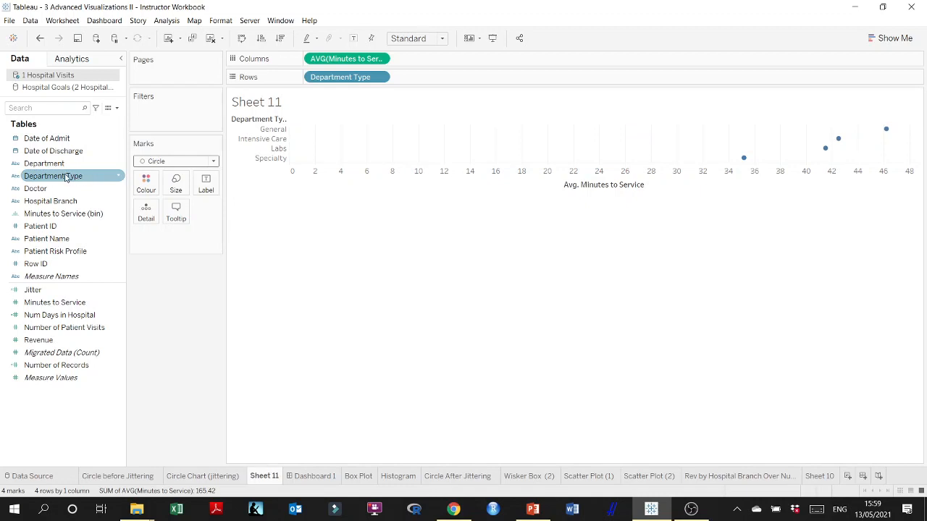
{"action": "left_click_drag", "start_coordinate": [72, 178], "coordinate": [150, 183]}
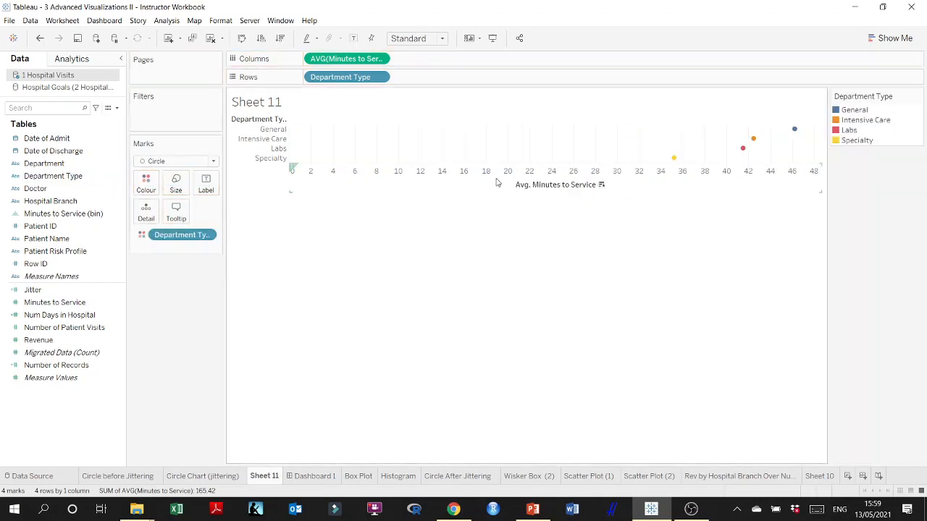
- Make the Sheet 11 chart taller and add Doctor as a detail so each doctor has a circle
{"action": "left_click_drag", "start_coordinate": [542, 193], "coordinate": [525, 346]}
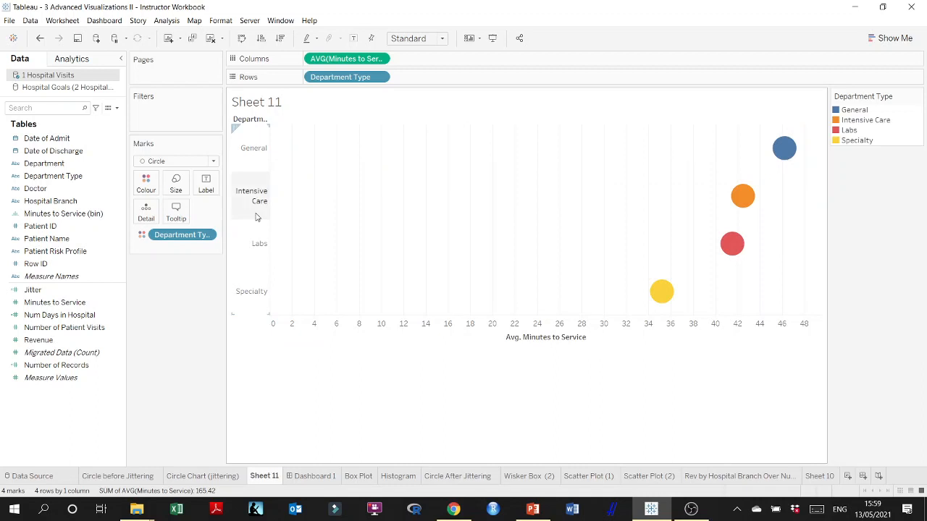
{"action": "left_click", "coordinate": [204, 475]}
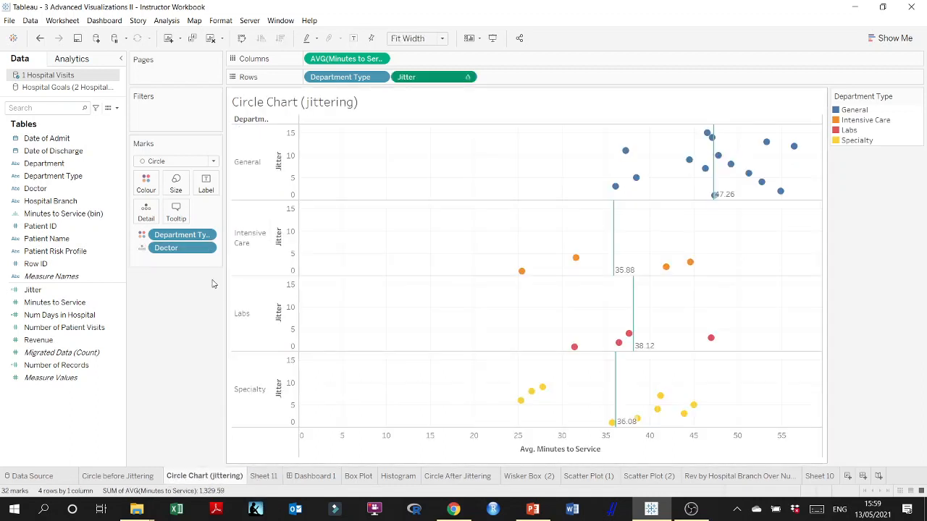
{"action": "left_click", "coordinate": [266, 481]}
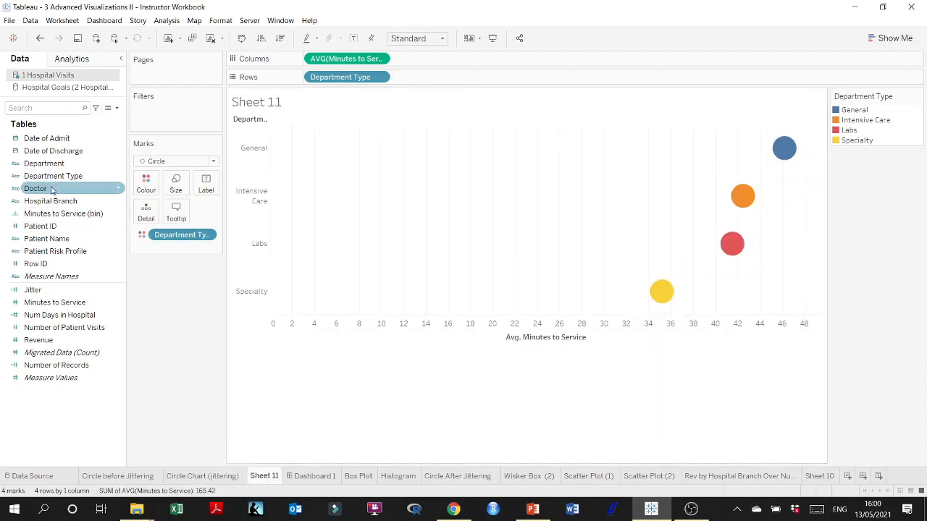
{"action": "left_click_drag", "start_coordinate": [55, 189], "coordinate": [145, 209]}
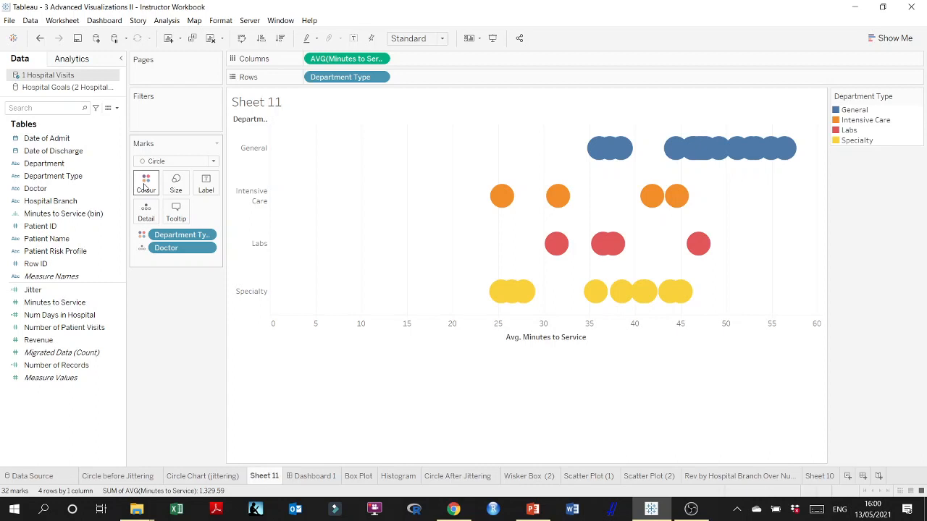
- Give the circle marks a black border
{"action": "left_click", "coordinate": [145, 185]}
{"action": "left_click", "coordinate": [181, 268]}
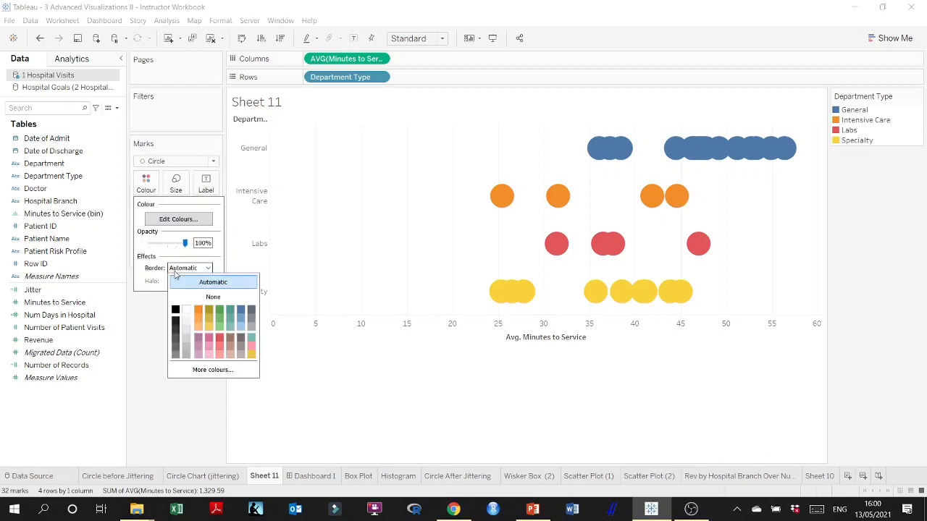
{"action": "left_click", "coordinate": [176, 310]}
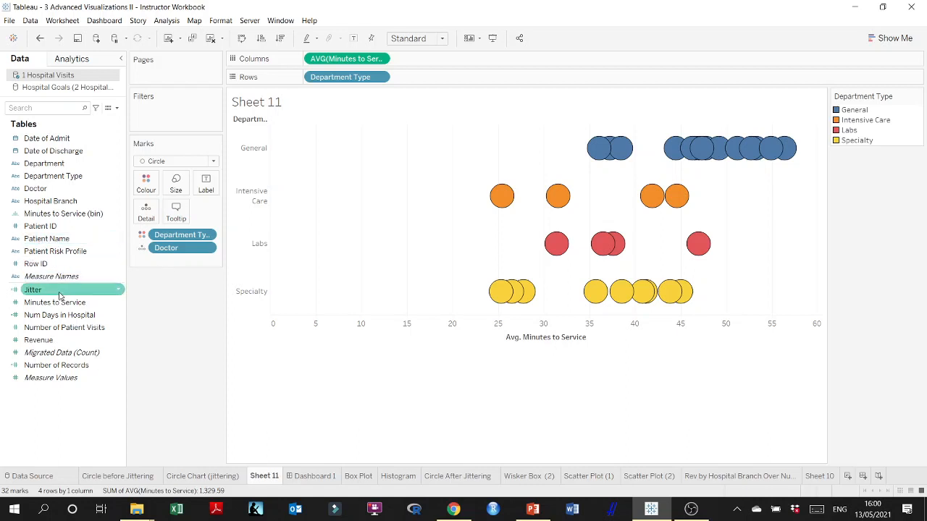
- Try Jitter on the rows of Sheet 11, remove it and check the Circle Chart (jittering) setup
{"action": "left_click_drag", "start_coordinate": [58, 295], "coordinate": [438, 84]}
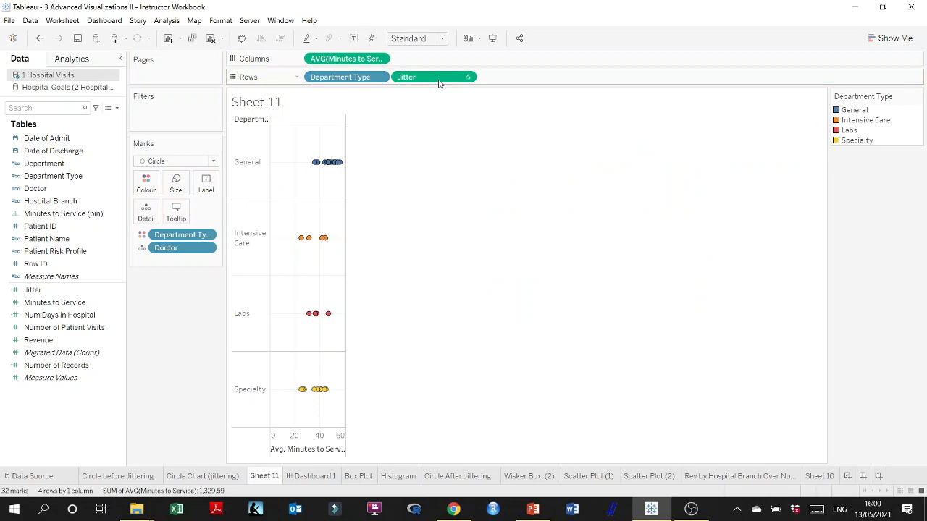
{"action": "left_click_drag", "start_coordinate": [438, 84], "coordinate": [208, 478]}
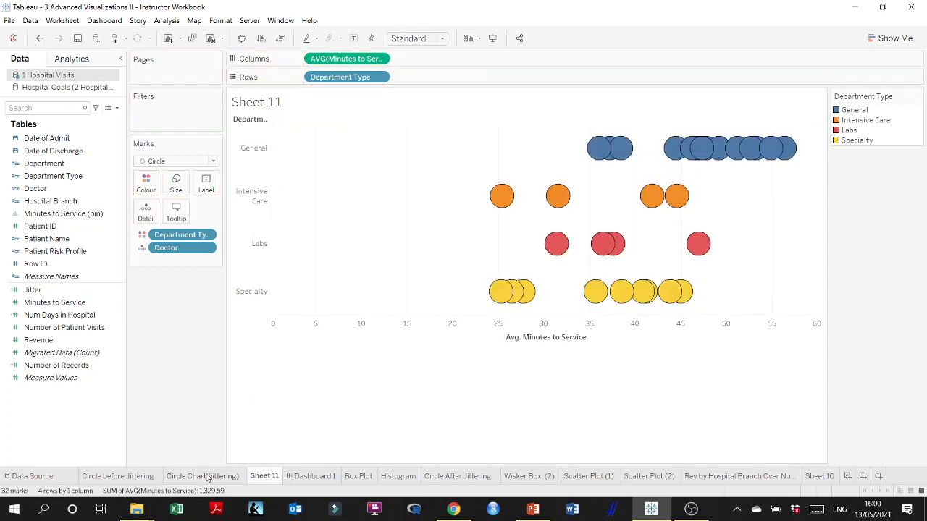
{"action": "left_click", "coordinate": [208, 478]}
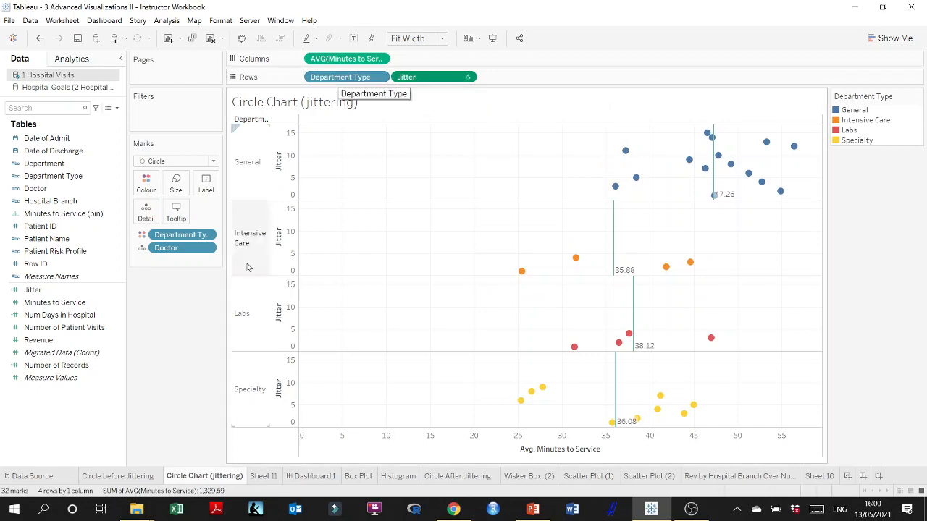
{"action": "left_click", "coordinate": [262, 478]}
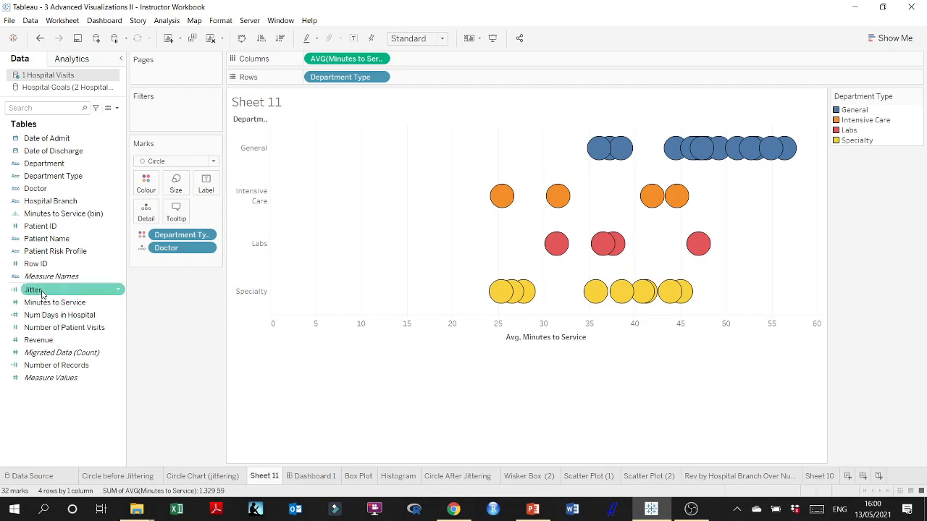
- Add Jitter to the rows of Sheet 11 after Department Type and widen the chart
{"action": "left_click_drag", "start_coordinate": [42, 291], "coordinate": [260, 192]}
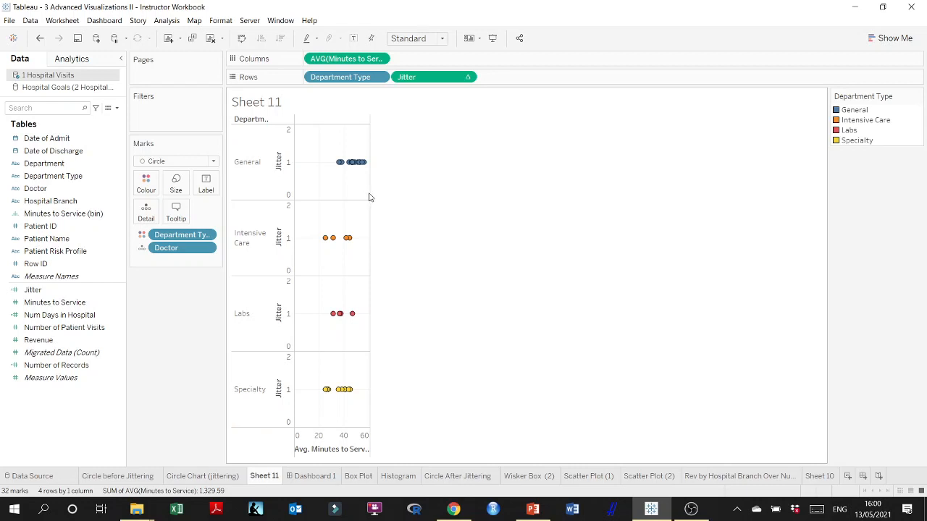
{"action": "left_click_drag", "start_coordinate": [450, 202], "coordinate": [668, 232]}
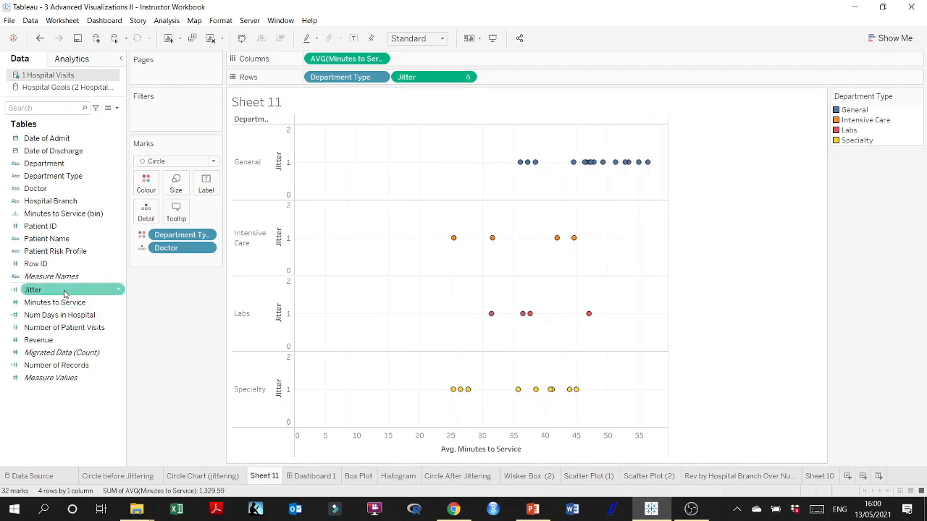
{"action": "left_click", "coordinate": [468, 78]}
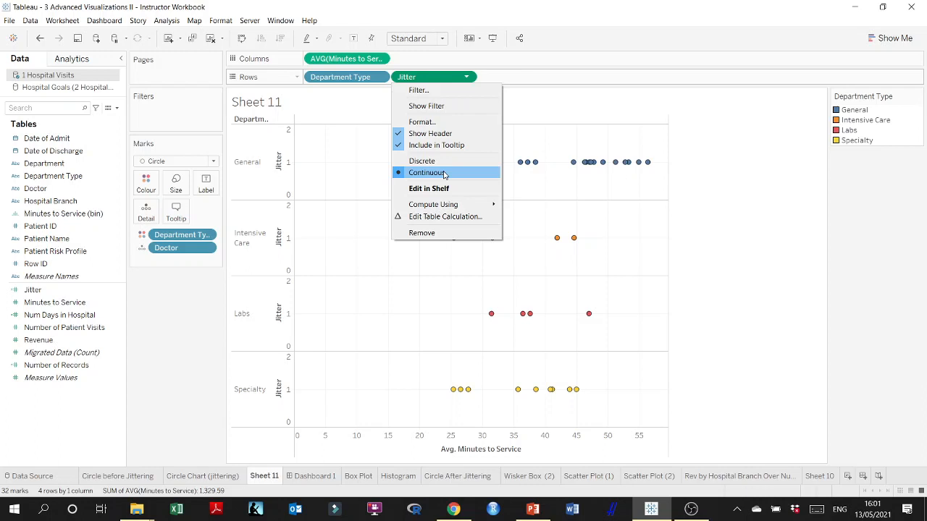
{"action": "left_click", "coordinate": [176, 328]}
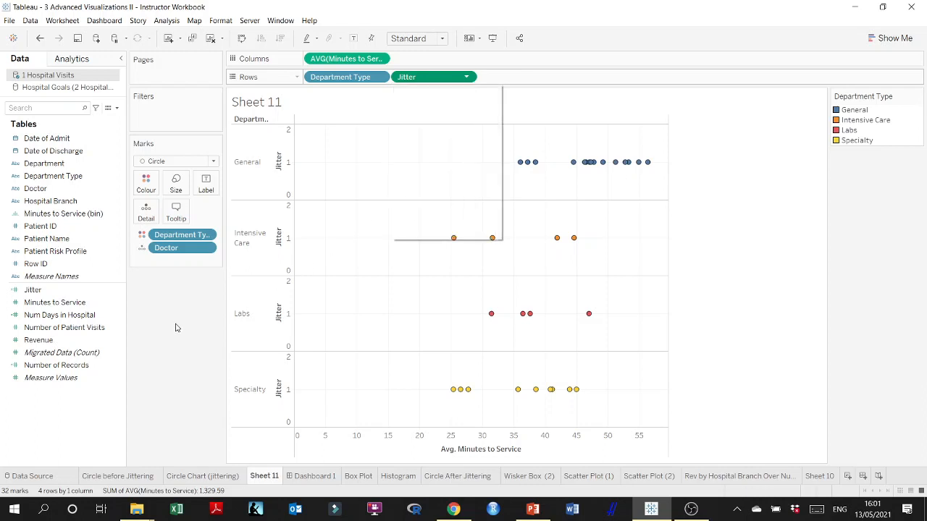
- Compare the spread of the marks in Circle Chart (jittering) with Sheet 11
{"action": "left_click", "coordinate": [211, 475]}
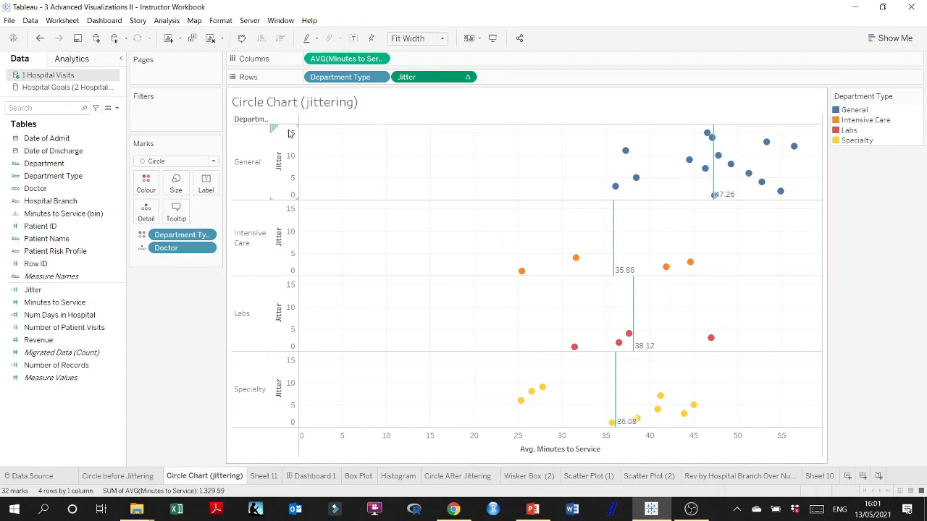
{"action": "mouse_move", "coordinate": [624, 147]}
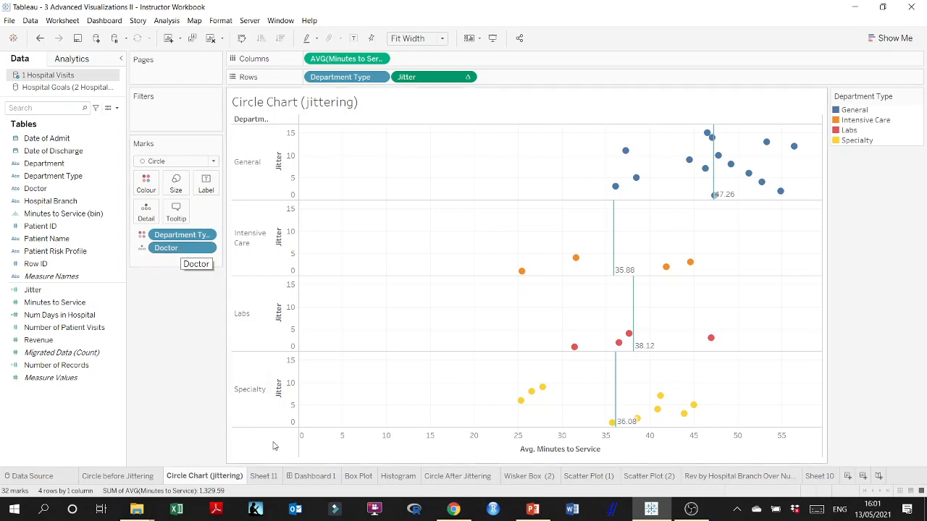
{"action": "left_click", "coordinate": [263, 476]}
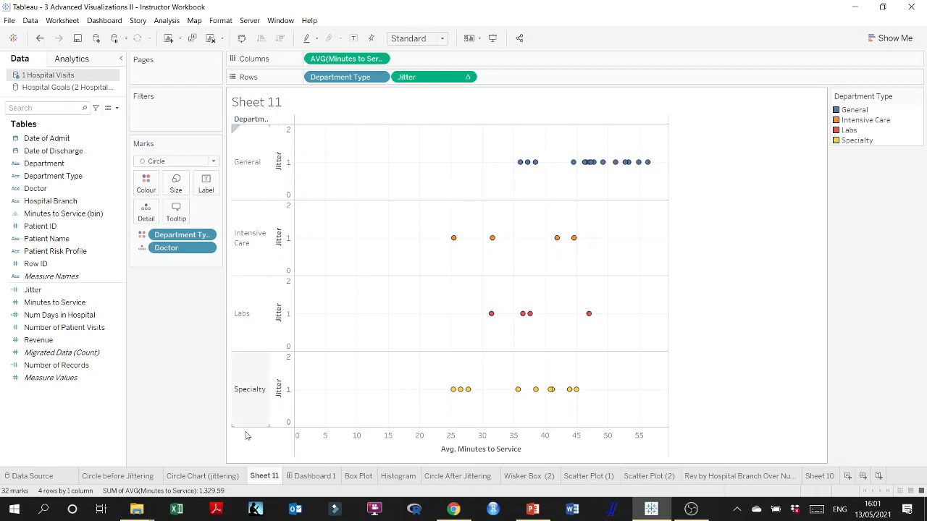
- Examine individual General department marks in Circle Chart (jittering) for doctor, average minutes to service and jitter value
{"action": "left_click", "coordinate": [221, 480]}
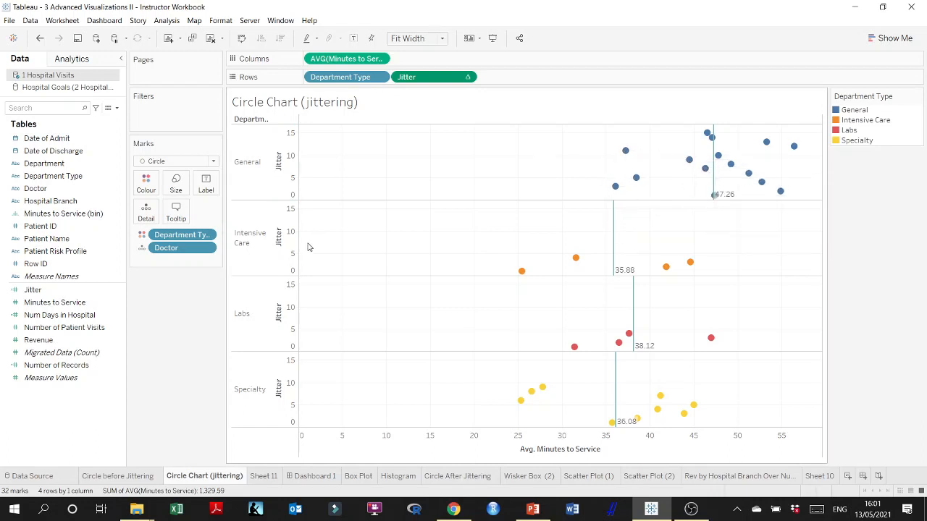
{"action": "mouse_move", "coordinate": [525, 273]}
{"action": "mouse_move", "coordinate": [770, 145]}
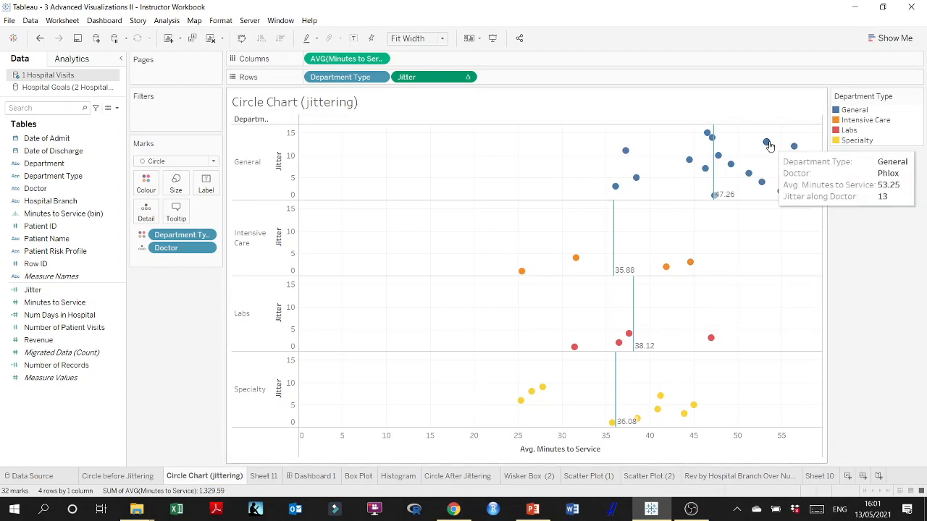
{"action": "mouse_move", "coordinate": [730, 165]}
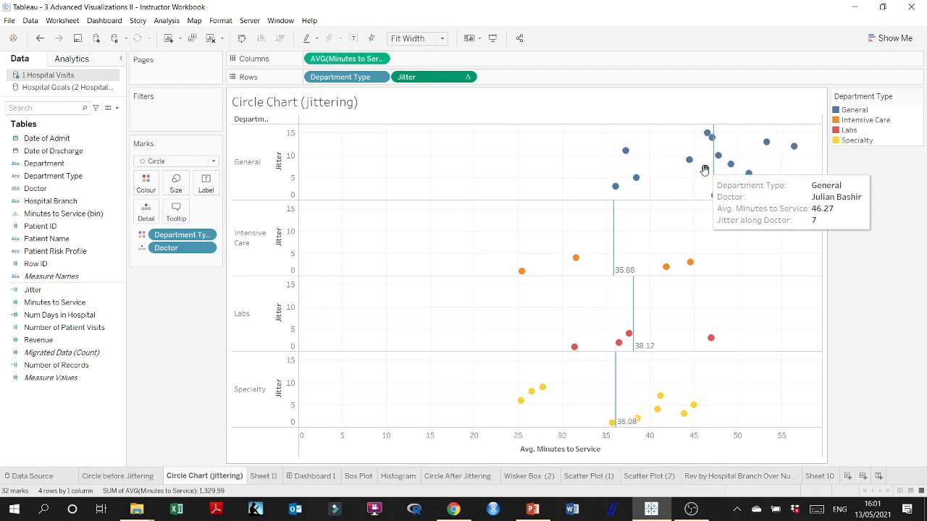
{"action": "mouse_move", "coordinate": [637, 180]}
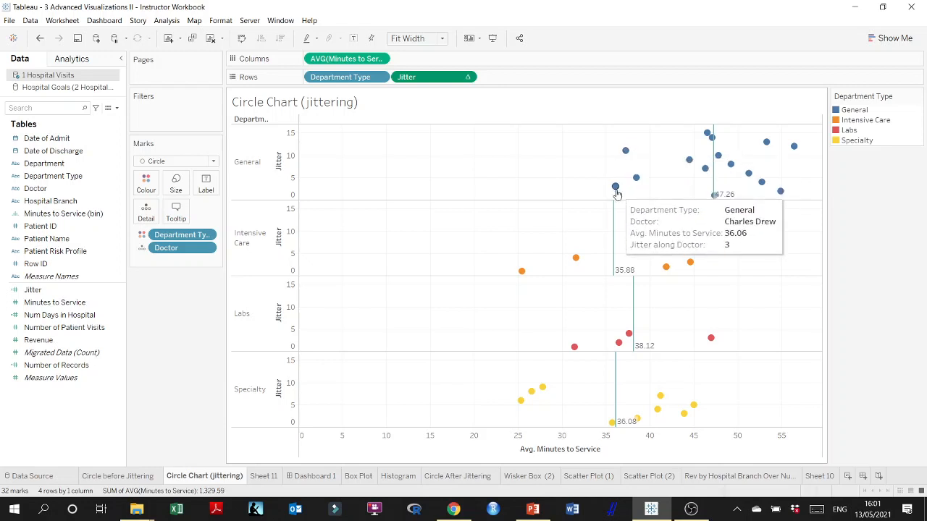
{"action": "mouse_move", "coordinate": [618, 209]}
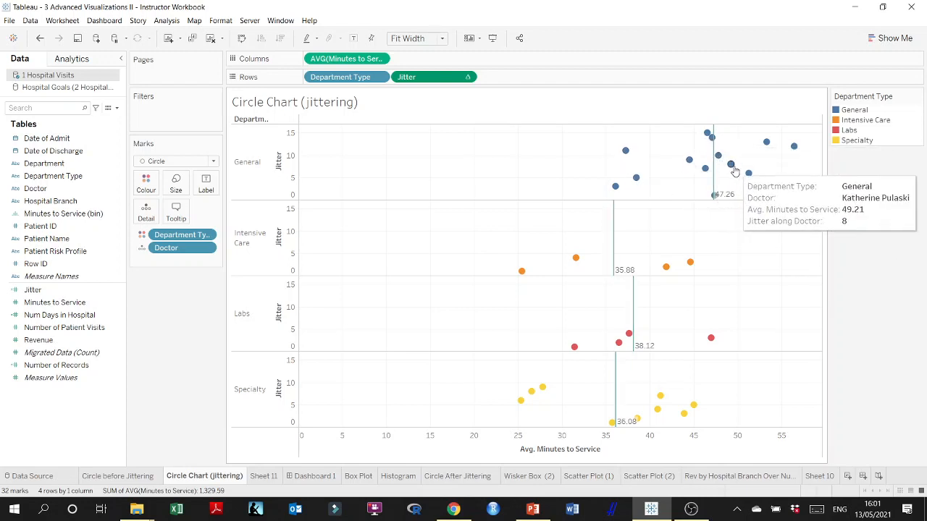
{"action": "mouse_move", "coordinate": [781, 193]}
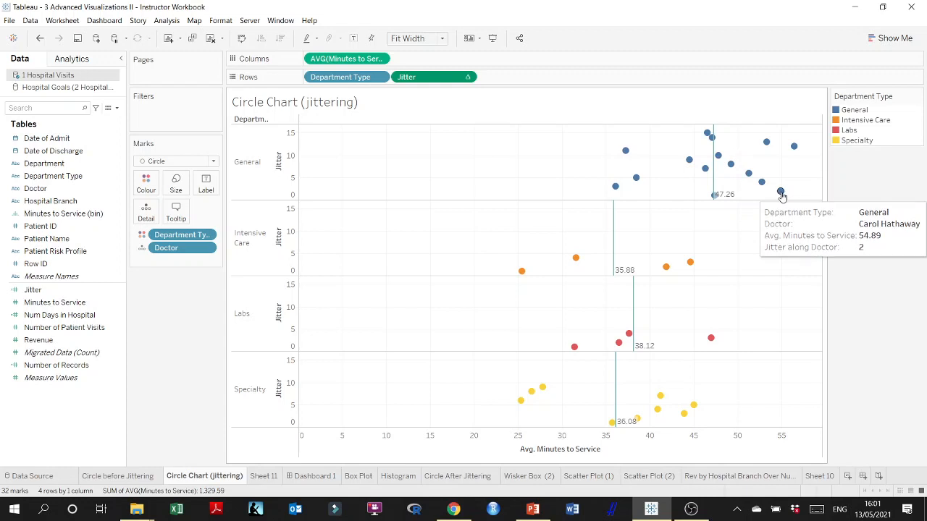
{"action": "mouse_move", "coordinate": [796, 151]}
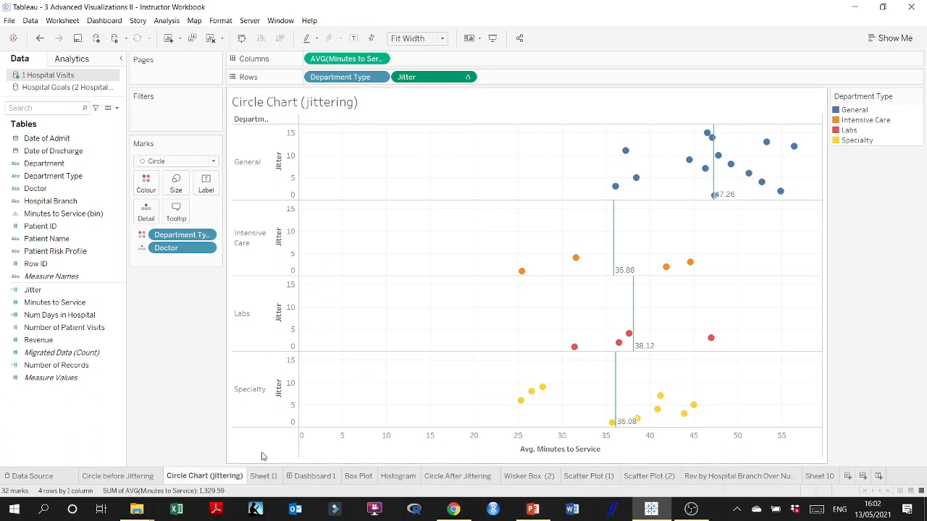
- Return to Sheet 11 and examine the options available for the Jitter field in the rows
{"action": "left_click", "coordinate": [264, 483]}
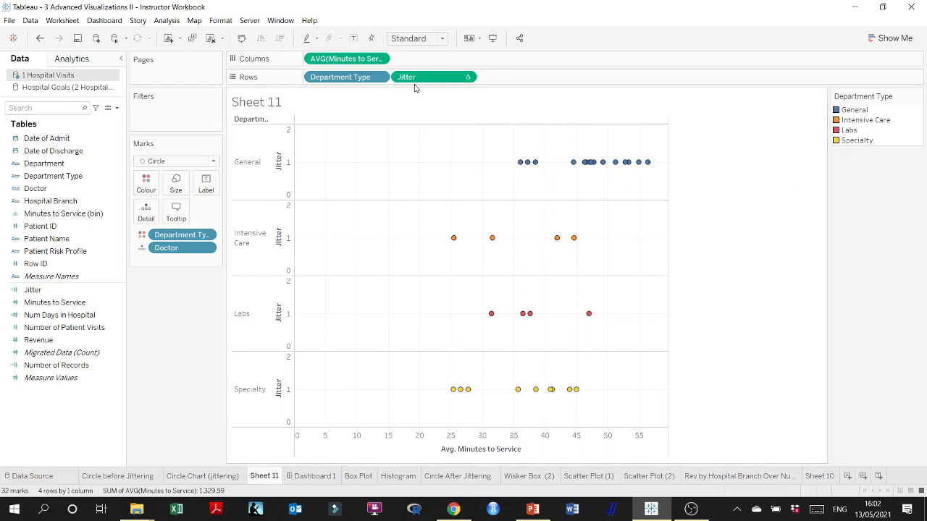
{"action": "mouse_move", "coordinate": [434, 81]}
{"action": "left_mouse_down"}
{"action": "mouse_move", "coordinate": [322, 83]}
{"action": "mouse_move", "coordinate": [366, 82]}
{"action": "mouse_move", "coordinate": [412, 66]}
{"action": "mouse_move", "coordinate": [418, 85]}
{"action": "left_mouse_up"}
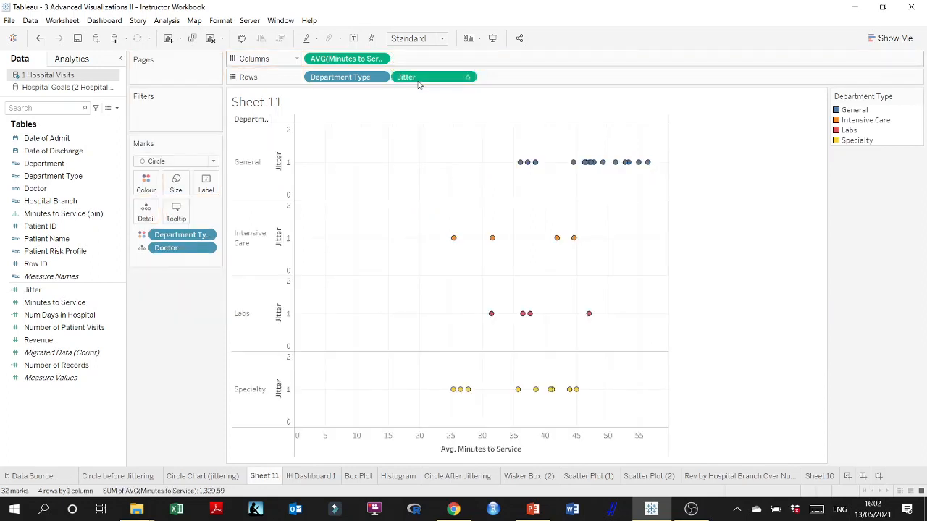
{"action": "left_click", "coordinate": [467, 77]}
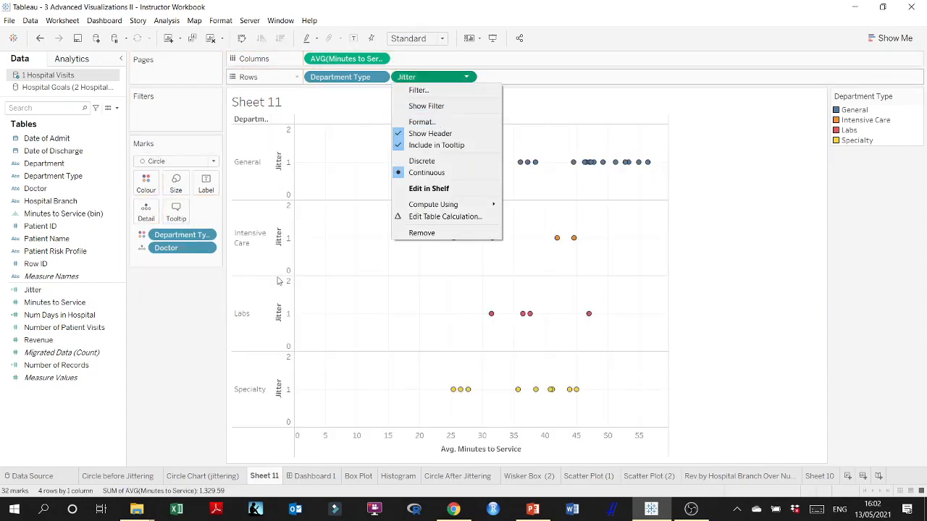
{"action": "left_click", "coordinate": [208, 265]}
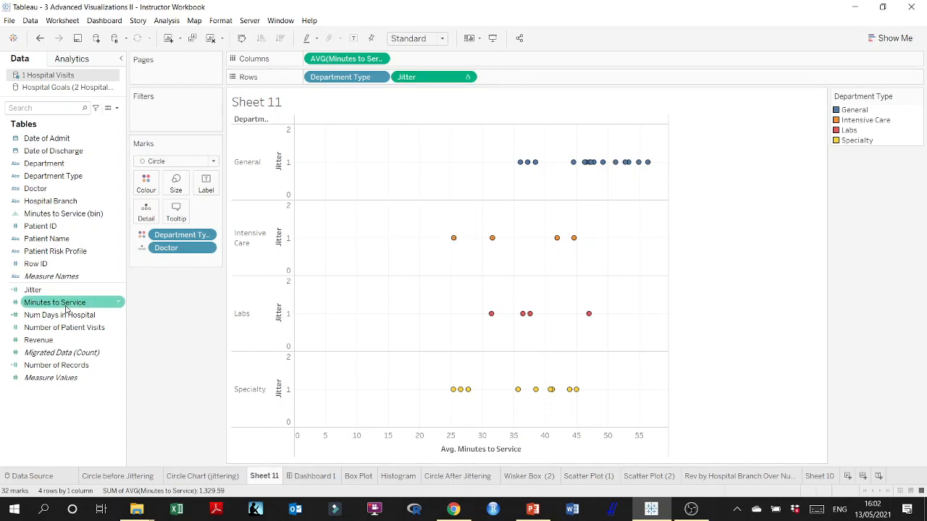
- Examine the Jitter calculated field's formula and dependent sheets, and the options of the Jitter axis in Sheet 11
{"action": "right_click", "coordinate": [118, 290]}
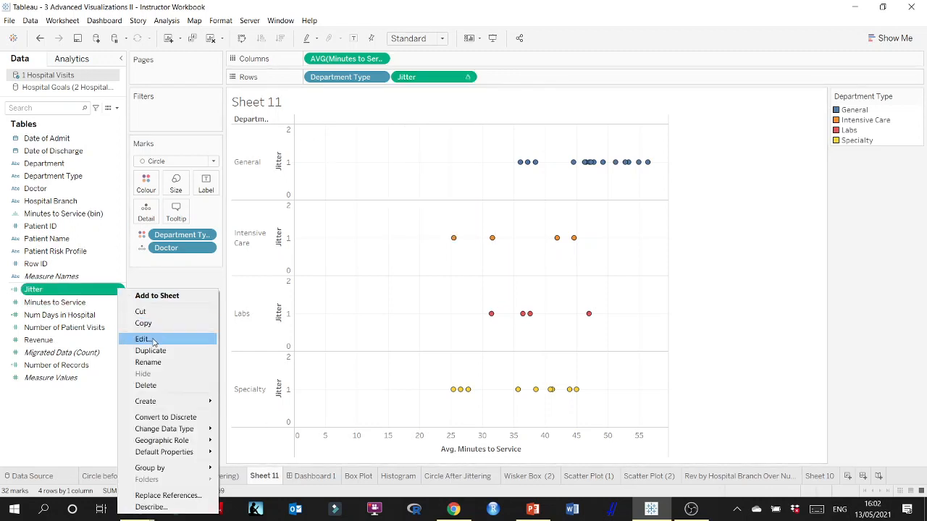
{"action": "left_click", "coordinate": [143, 339]}
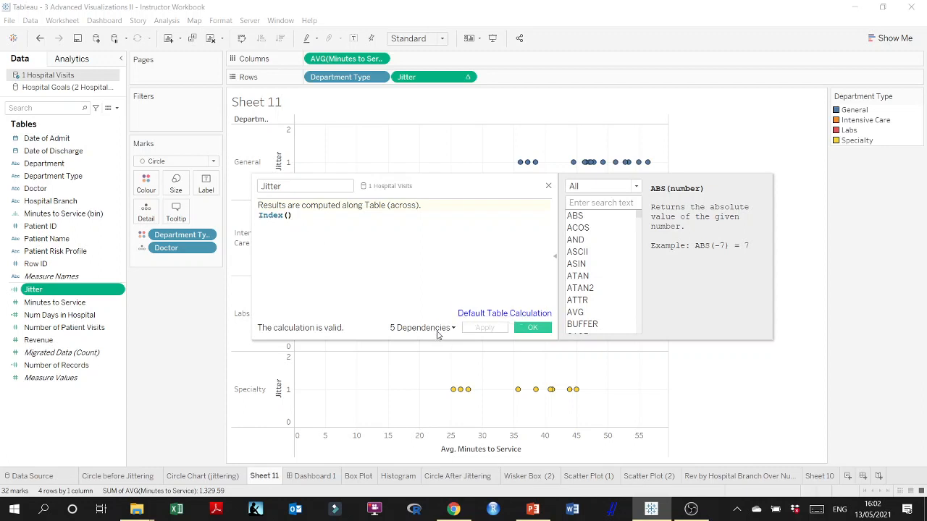
{"action": "mouse_move", "coordinate": [455, 330]}
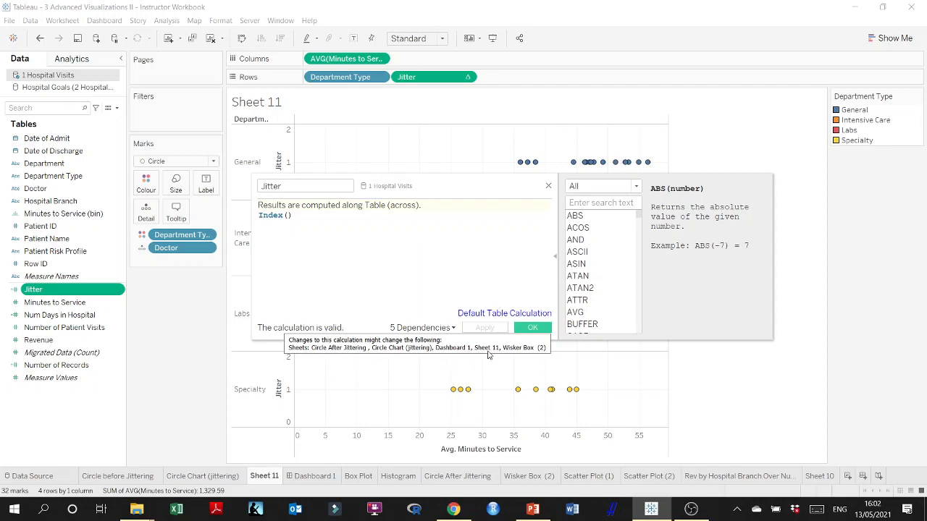
{"action": "left_click", "coordinate": [536, 328]}
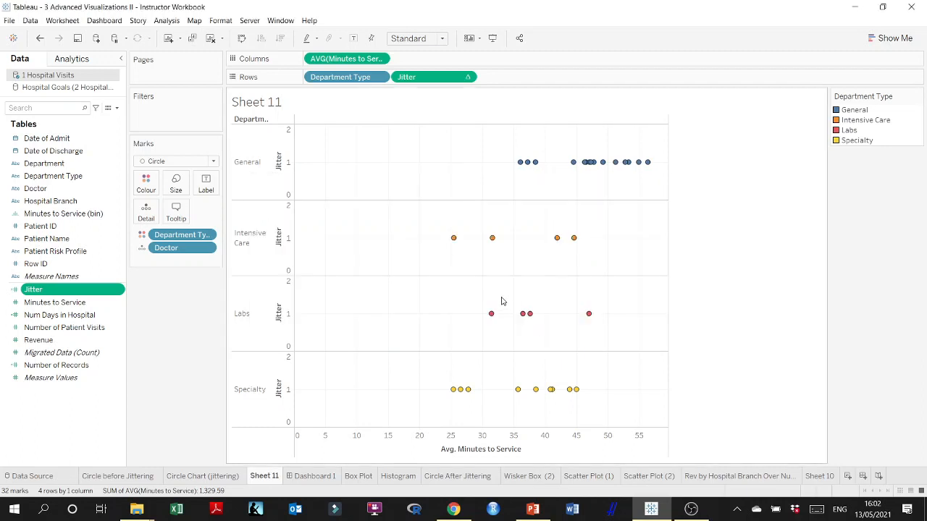
{"action": "right_click", "coordinate": [287, 198]}
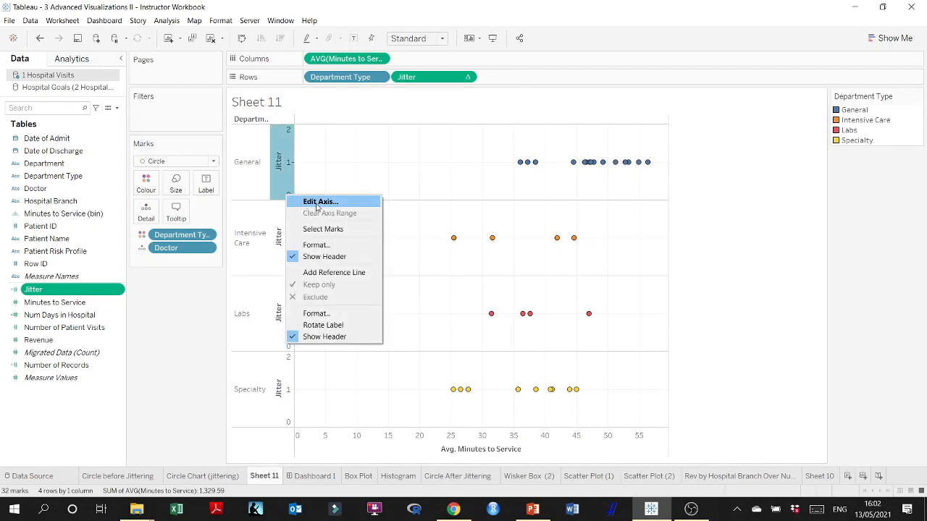
{"action": "left_click", "coordinate": [191, 373]}
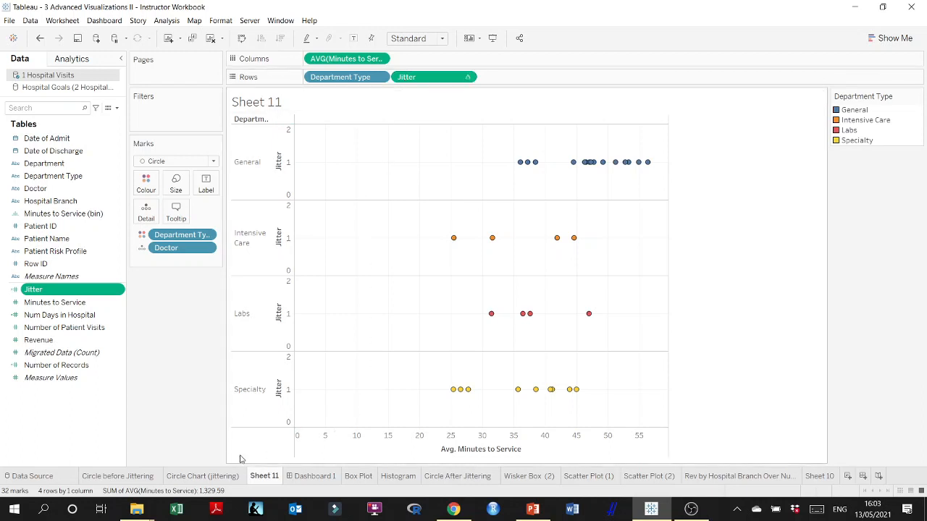
- View Circle Chart (jittering), switch to PowerPoint and review slides 7 and 8 on building circle charts with average lines
{"action": "left_click", "coordinate": [218, 477]}
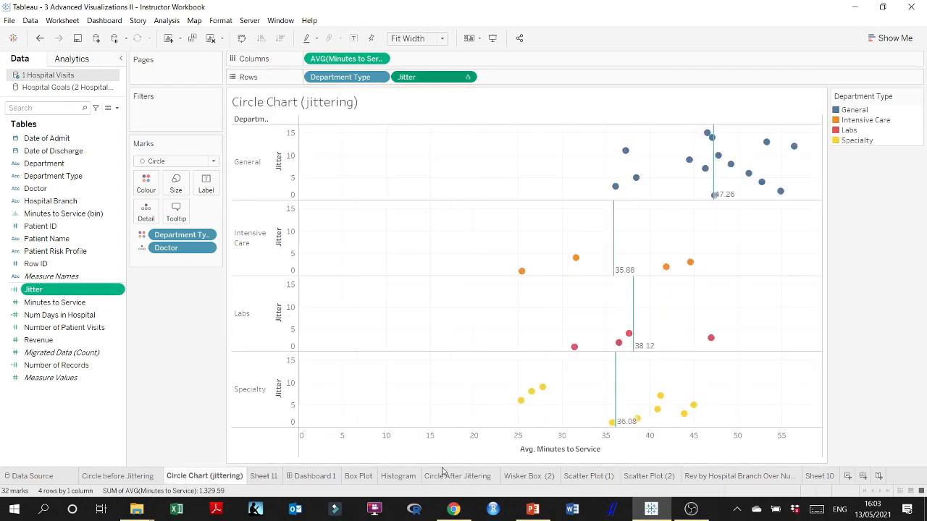
{"action": "left_click", "coordinate": [533, 509]}
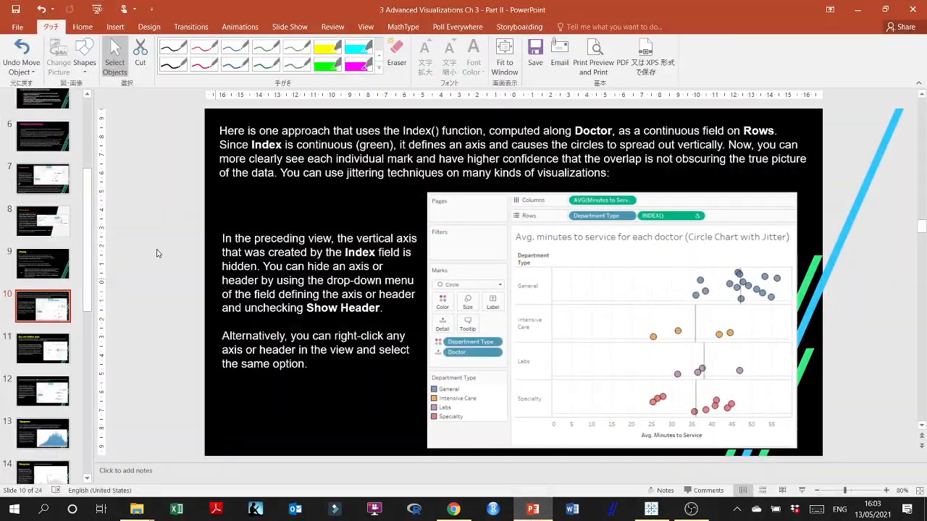
{"action": "left_click", "coordinate": [43, 265]}
{"action": "left_click", "coordinate": [42, 221]}
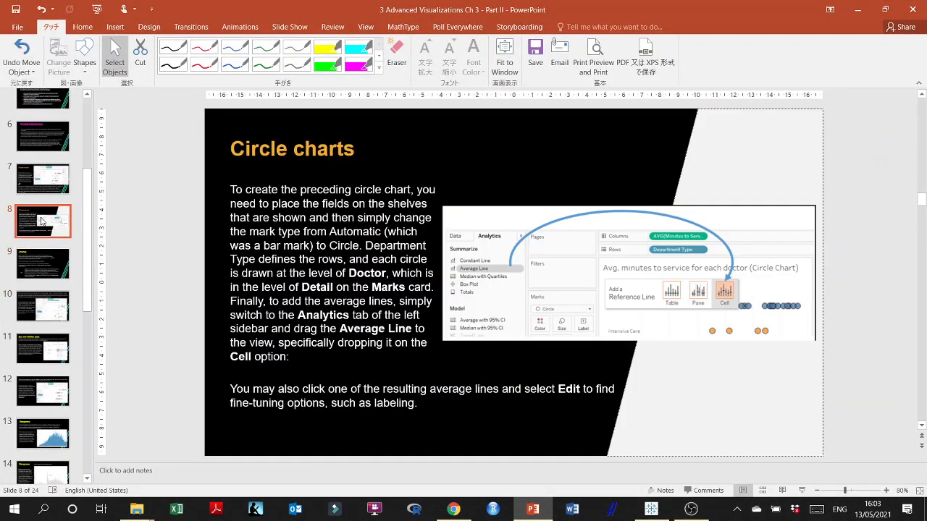
{"action": "left_click", "coordinate": [36, 175]}
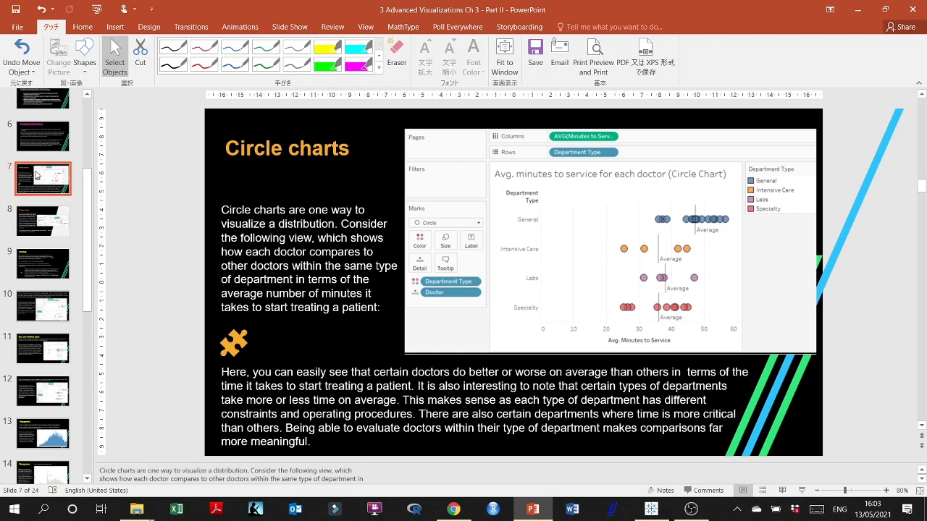
{"action": "left_click", "coordinate": [45, 231]}
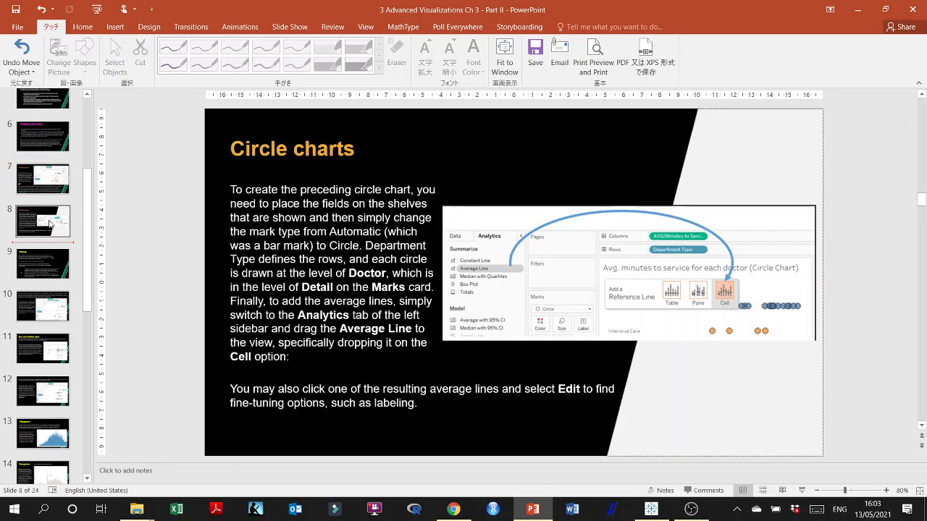
{"action": "left_click", "coordinate": [50, 223]}
{"action": "left_click", "coordinate": [50, 185]}
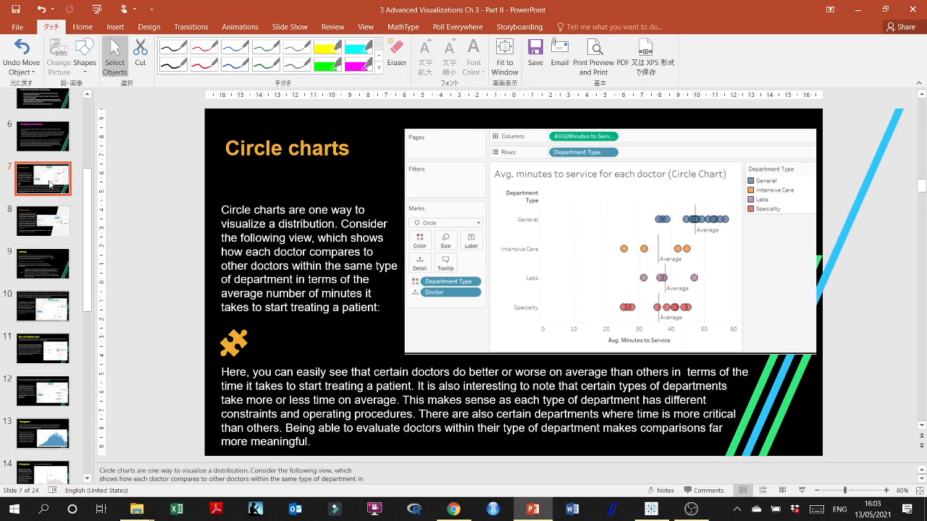
{"action": "scroll", "coordinate": [48, 196], "scroll_direction": "up", "scroll_amount": 1}
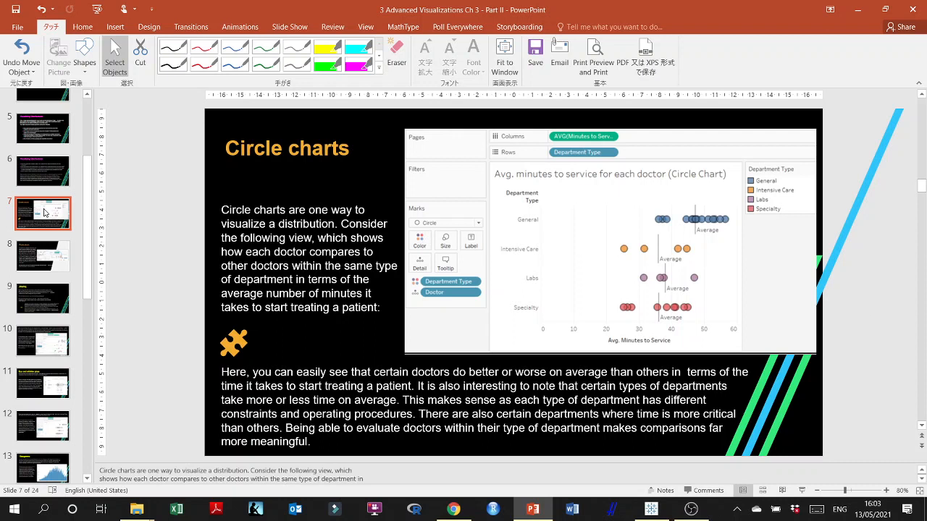
- Switch back to Tableau and add an Average Line per cell to Sheet 11 for both Minutes to Service and Jitter
{"action": "left_click", "coordinate": [651, 510]}
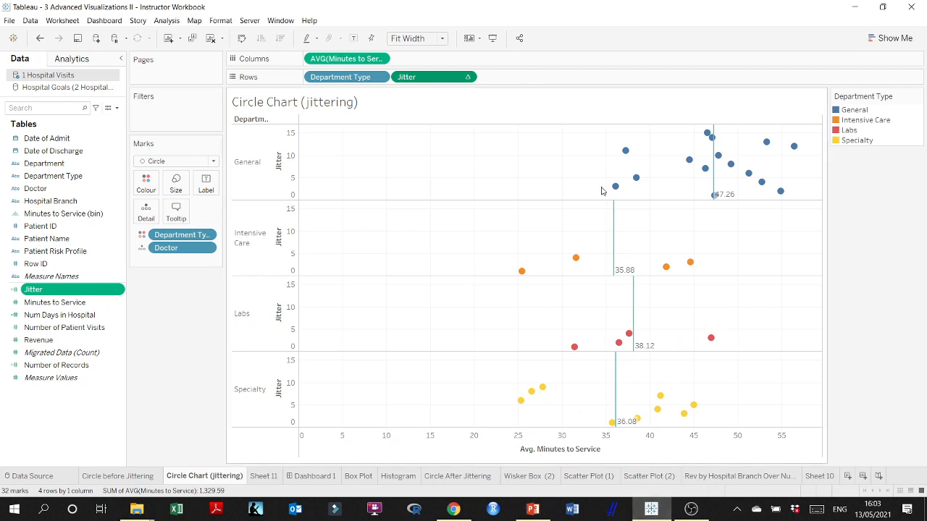
{"action": "left_click", "coordinate": [264, 478]}
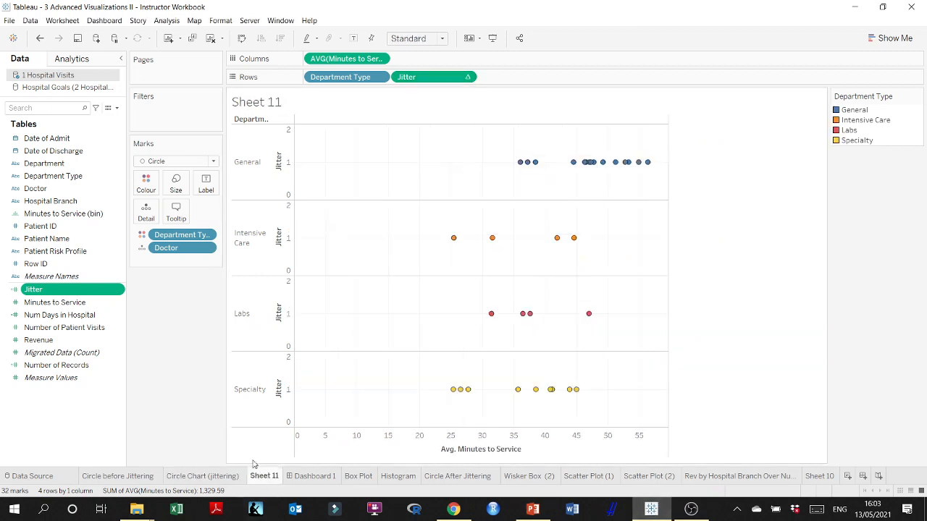
{"action": "left_click", "coordinate": [84, 63]}
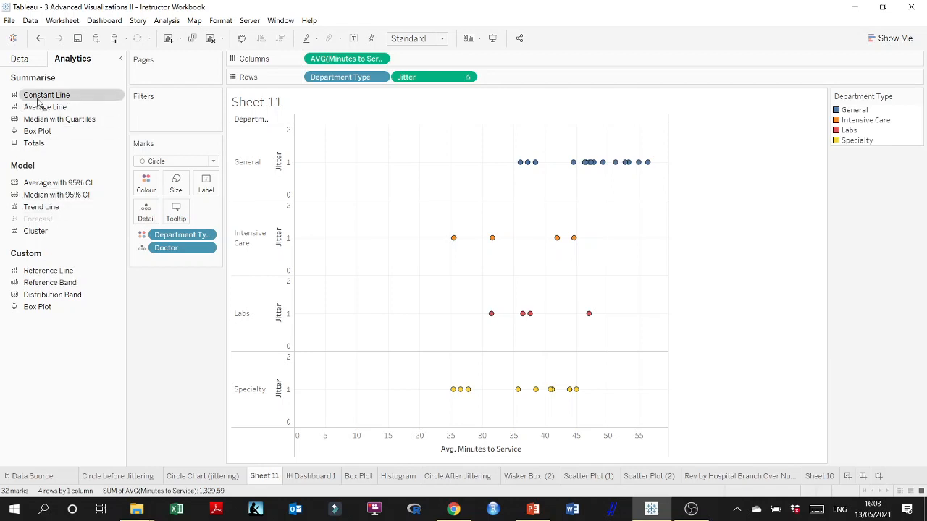
{"action": "left_click_drag", "start_coordinate": [41, 108], "coordinate": [401, 143]}
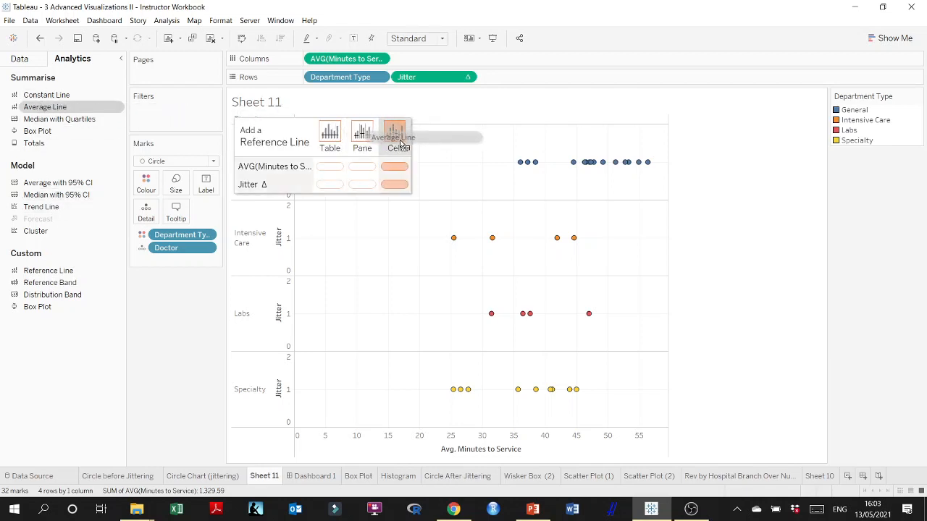
{"action": "left_click_drag", "start_coordinate": [400, 144], "coordinate": [398, 143]}
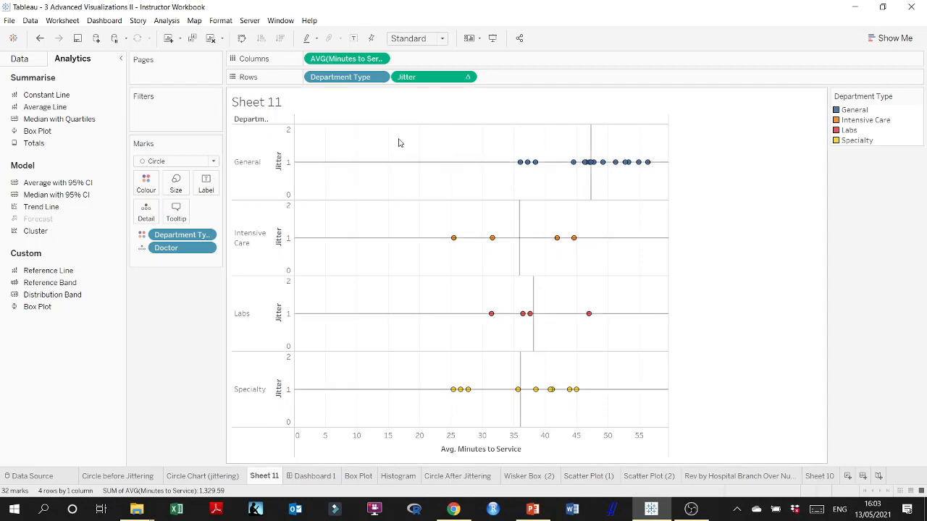
- Remove the horizontal Jitter average line from Sheet 11
{"action": "left_click", "coordinate": [371, 163]}
{"action": "right_click", "coordinate": [371, 165]}
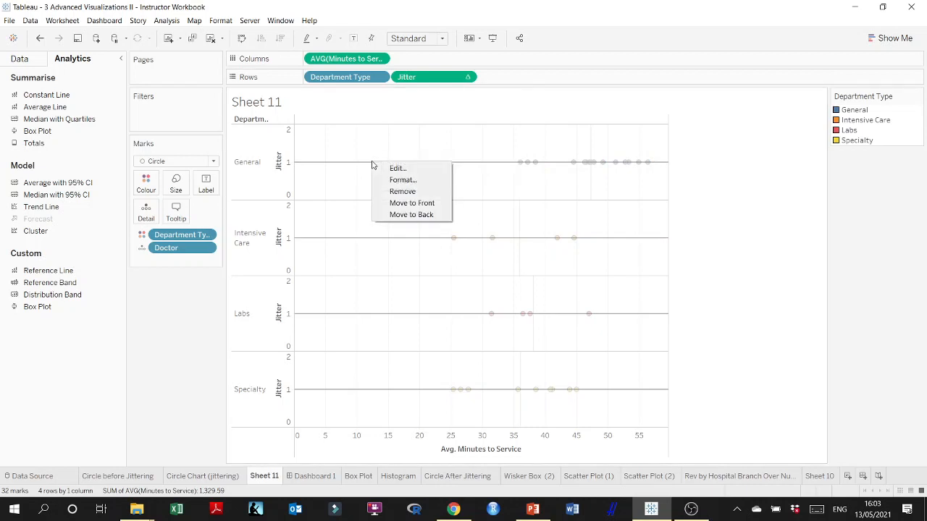
{"action": "left_click", "coordinate": [402, 189]}
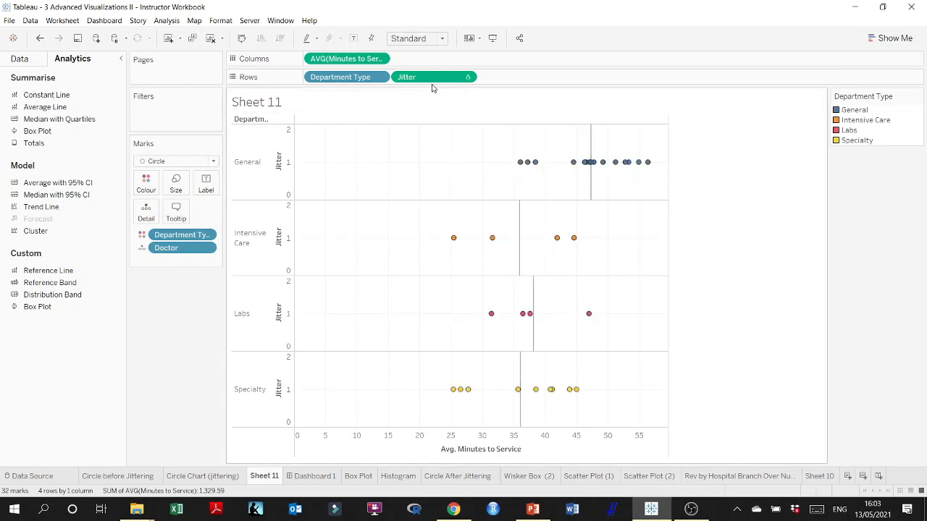
- Try computing the Jitter field in the rows using Cell and Pane (across then down)
{"action": "left_click", "coordinate": [466, 78]}
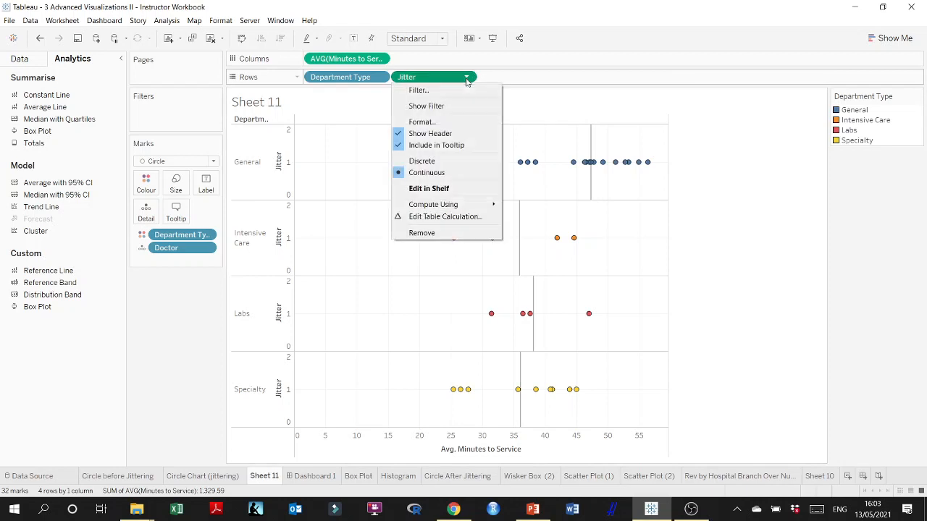
{"action": "mouse_move", "coordinate": [459, 206]}
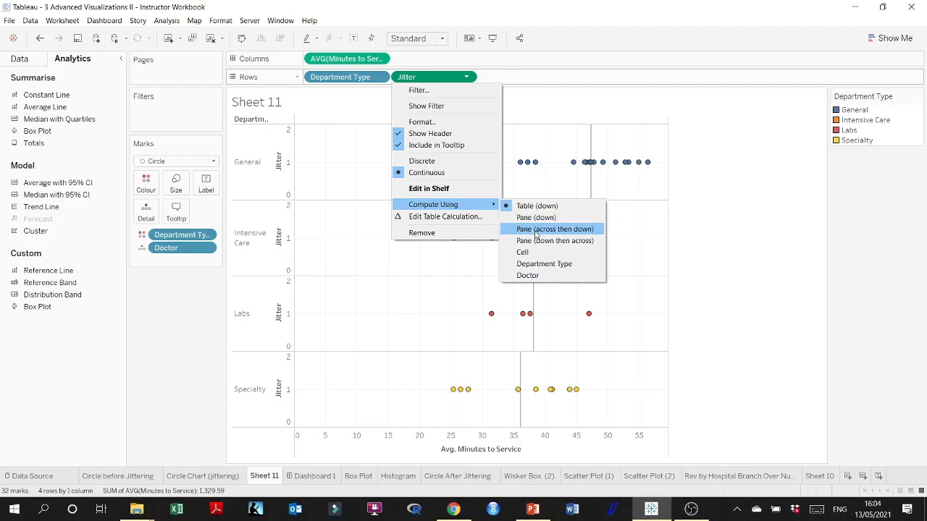
{"action": "left_click", "coordinate": [531, 253]}
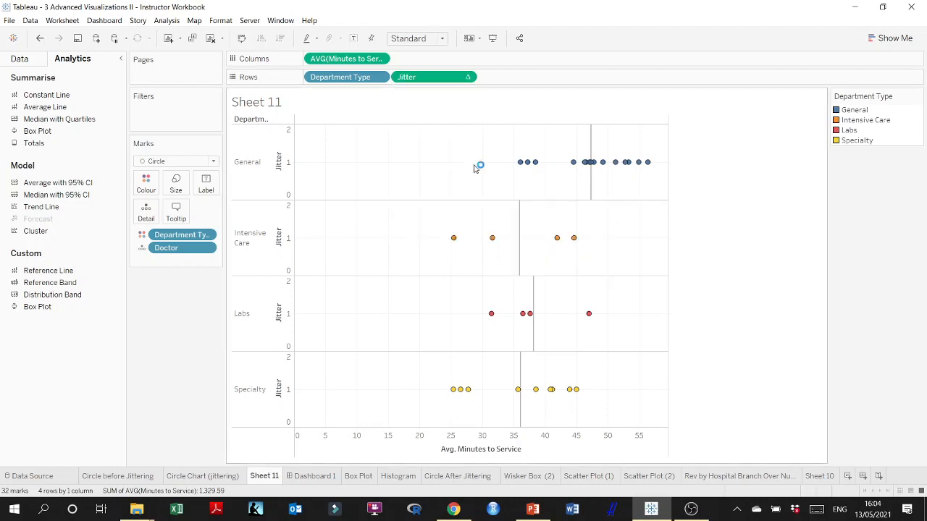
{"action": "left_click", "coordinate": [467, 77]}
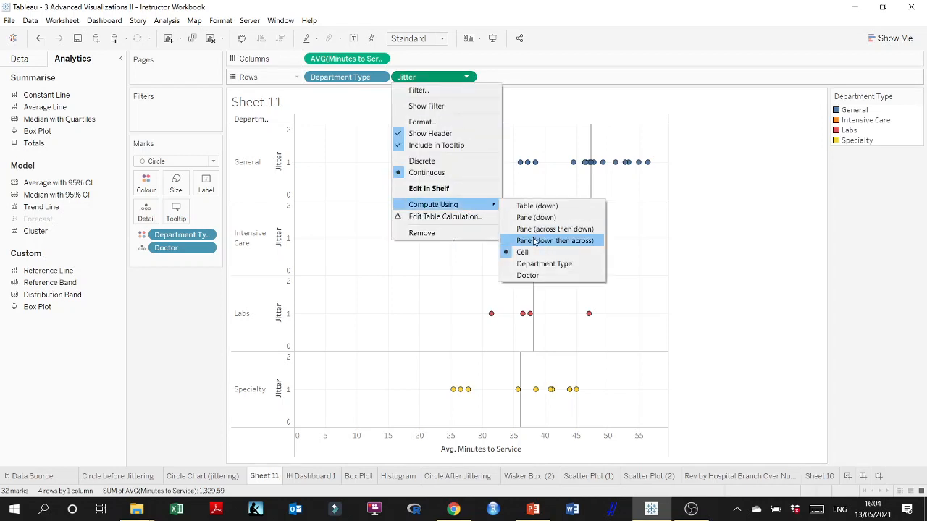
{"action": "left_click", "coordinate": [578, 241]}
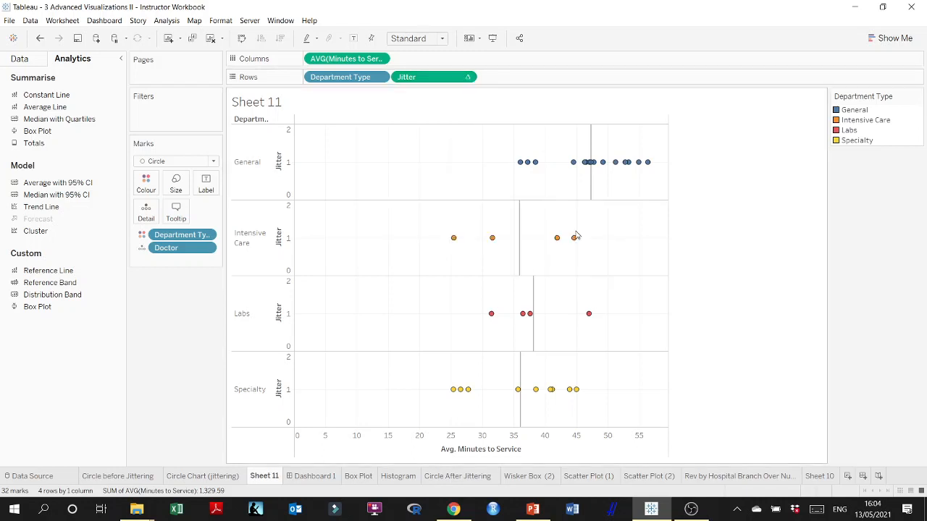
- Set the Jitter field in the rows to compute using Doctor
{"action": "left_click", "coordinate": [465, 77]}
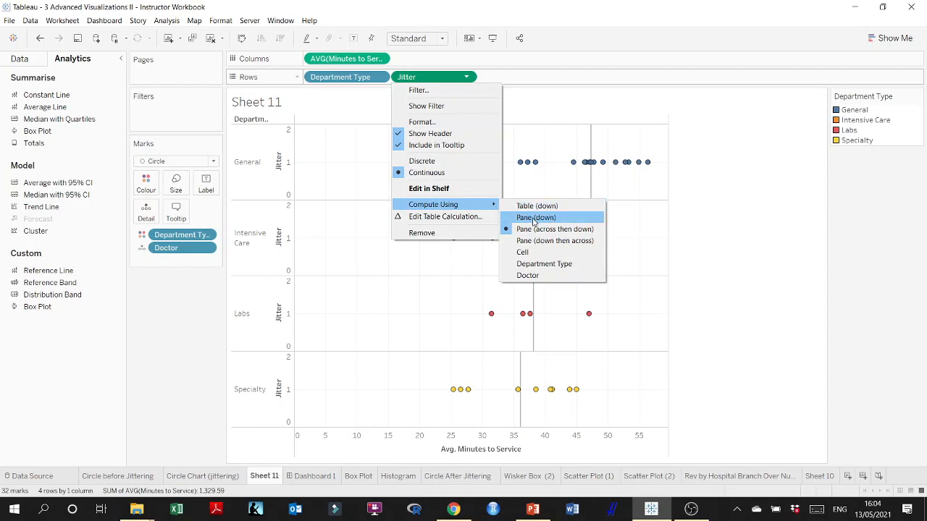
{"action": "left_click", "coordinate": [525, 278]}
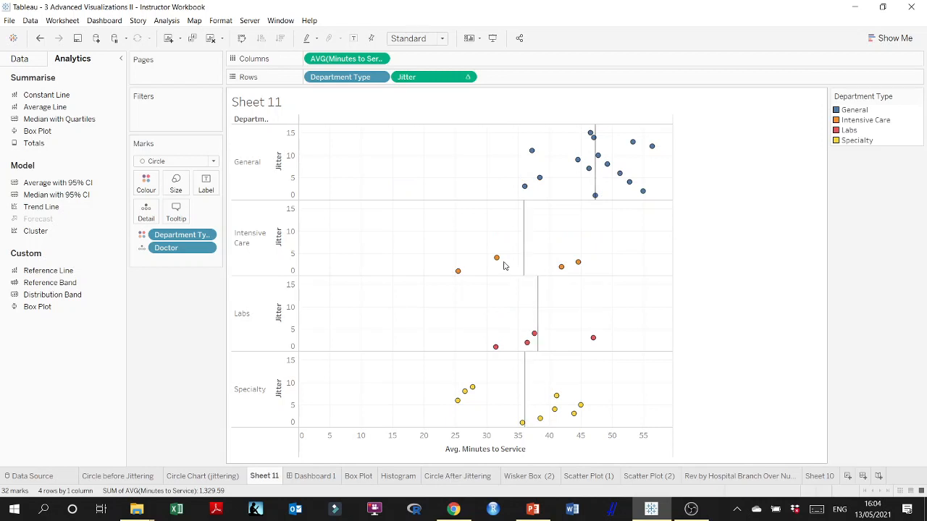
- Review the Compute Using options of the Jitter field in the rows and examine how the doctor circles spread within each department
{"action": "left_click", "coordinate": [466, 78]}
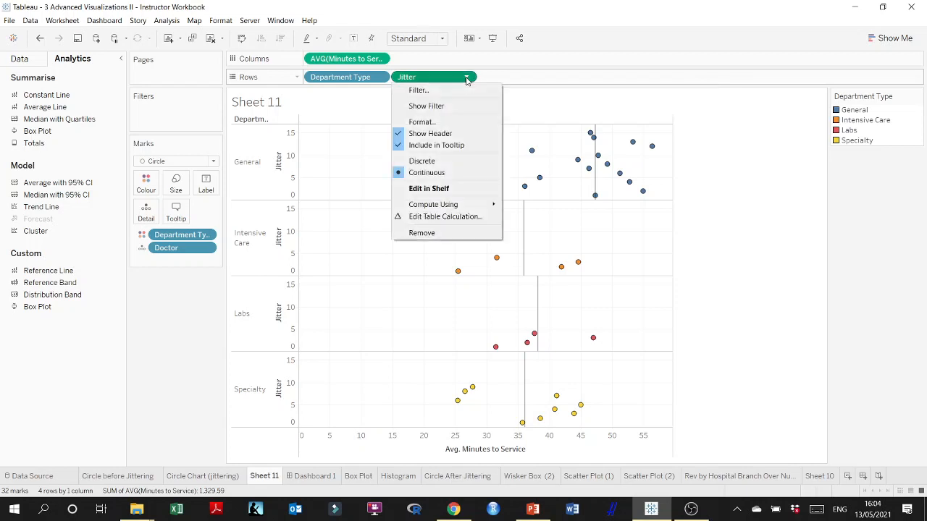
{"action": "left_click", "coordinate": [466, 78]}
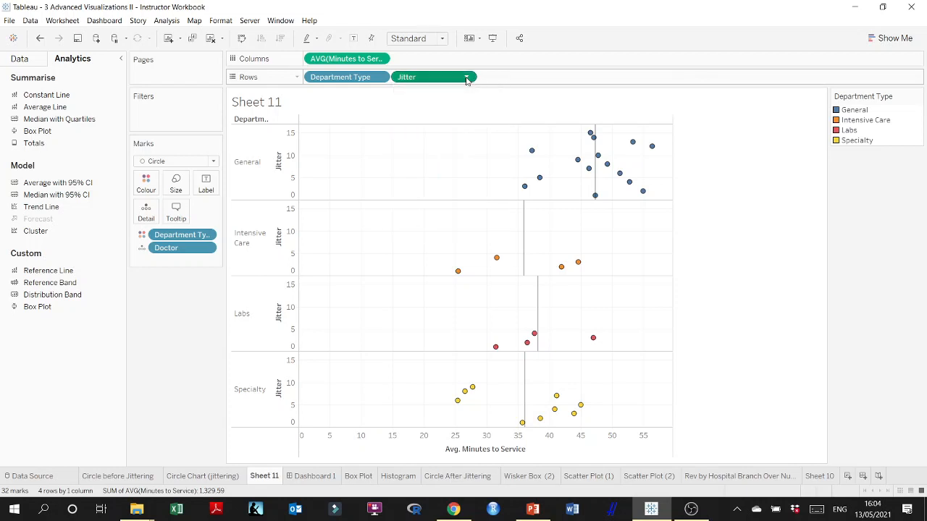
{"action": "left_click", "coordinate": [466, 78]}
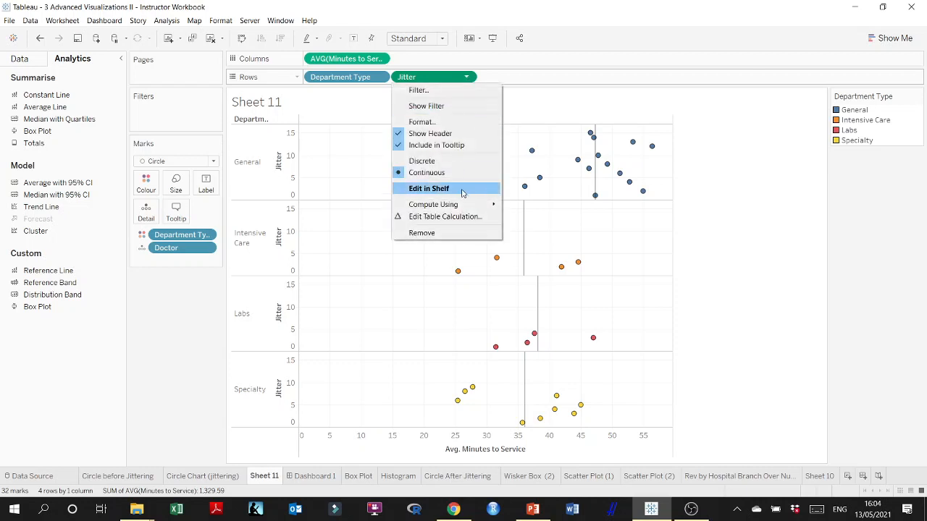
{"action": "mouse_move", "coordinate": [469, 208]}
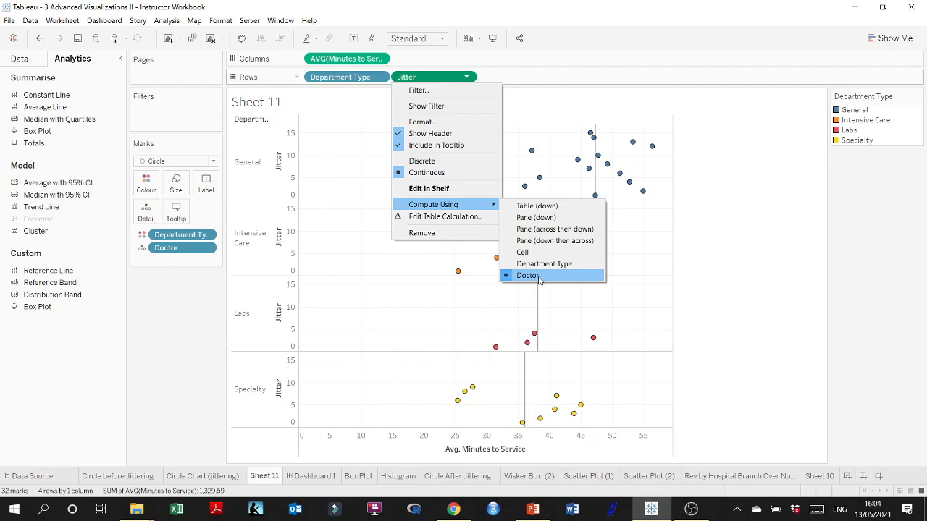
{"action": "left_click", "coordinate": [733, 216]}
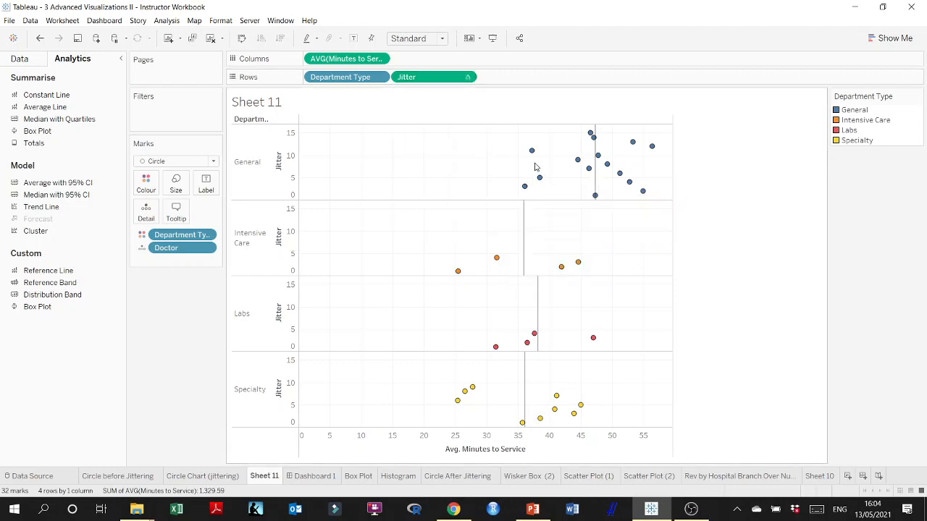
{"action": "left_click", "coordinate": [467, 77]}
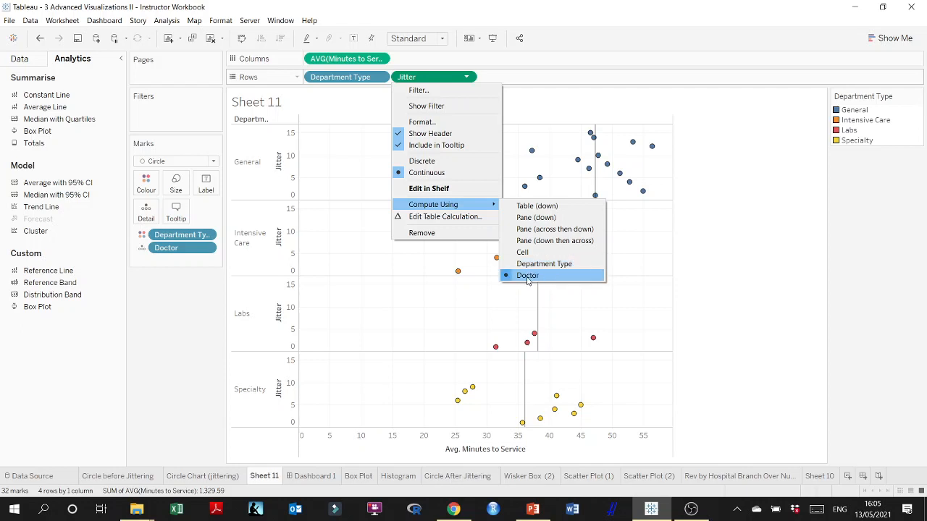
{"action": "left_click", "coordinate": [710, 243]}
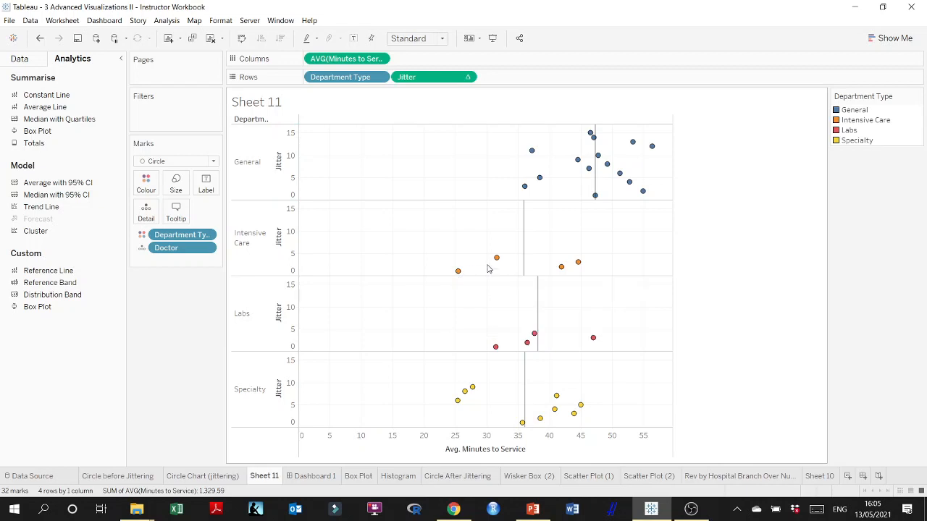
{"action": "mouse_move", "coordinate": [497, 262]}
{"action": "mouse_move", "coordinate": [635, 146]}
- Hide the Jitter axis header in Sheet 11 and widen the Department Type column until its labels fit on one line
{"action": "left_click", "coordinate": [467, 78]}
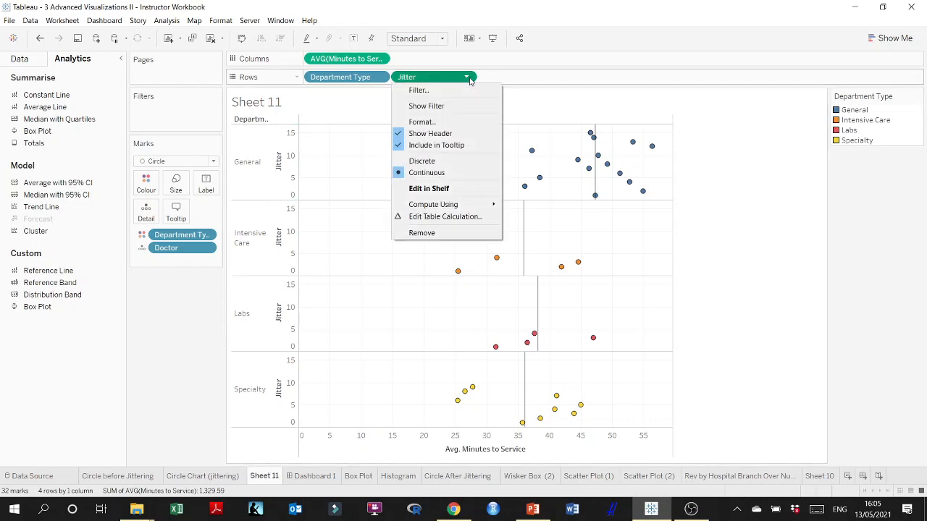
{"action": "left_click", "coordinate": [438, 133]}
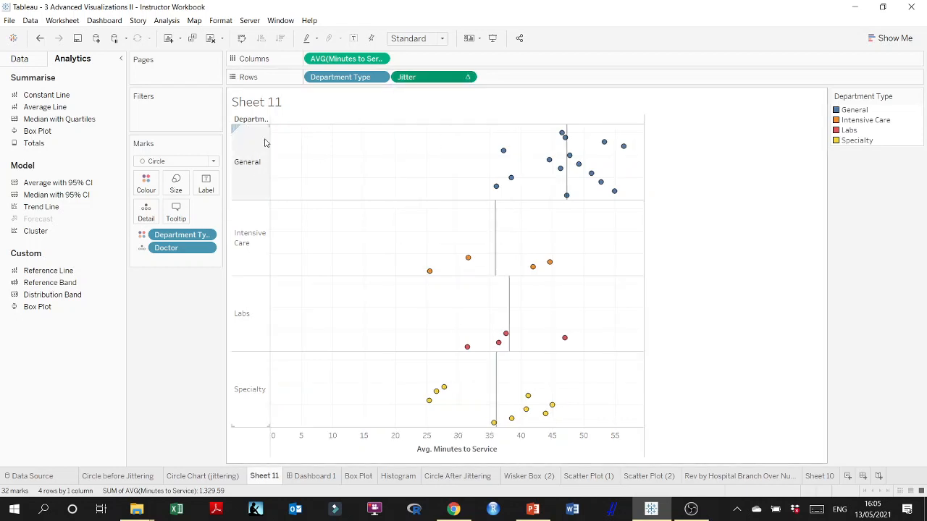
{"action": "left_click_drag", "start_coordinate": [269, 184], "coordinate": [316, 189]}
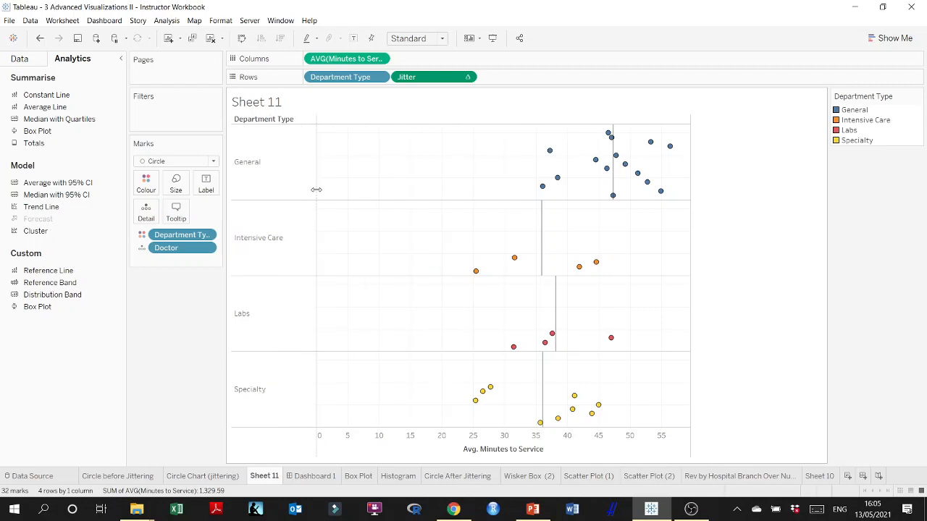
- Examine the average lines and circles in Sheet 11, comparing them with the Circle charts example on slide 7 in PowerPoint
{"action": "mouse_move", "coordinate": [610, 203]}
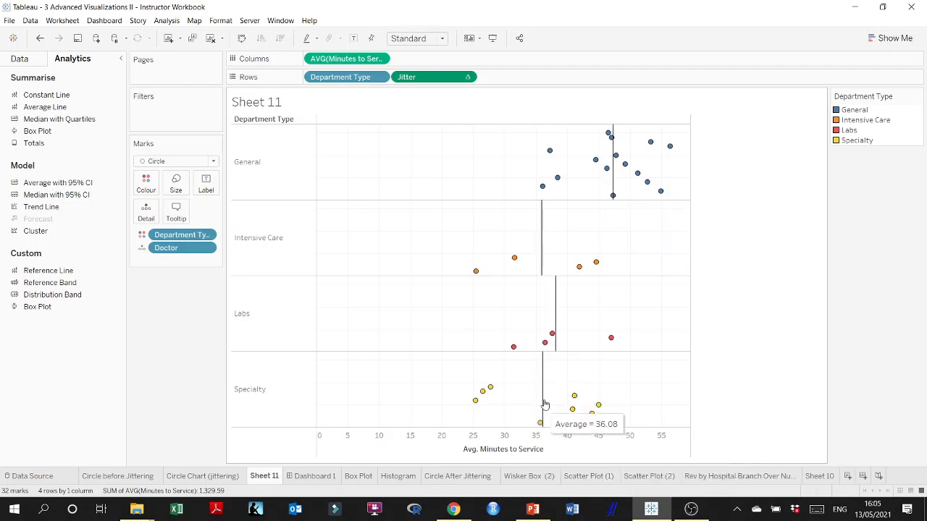
{"action": "mouse_move", "coordinate": [548, 344]}
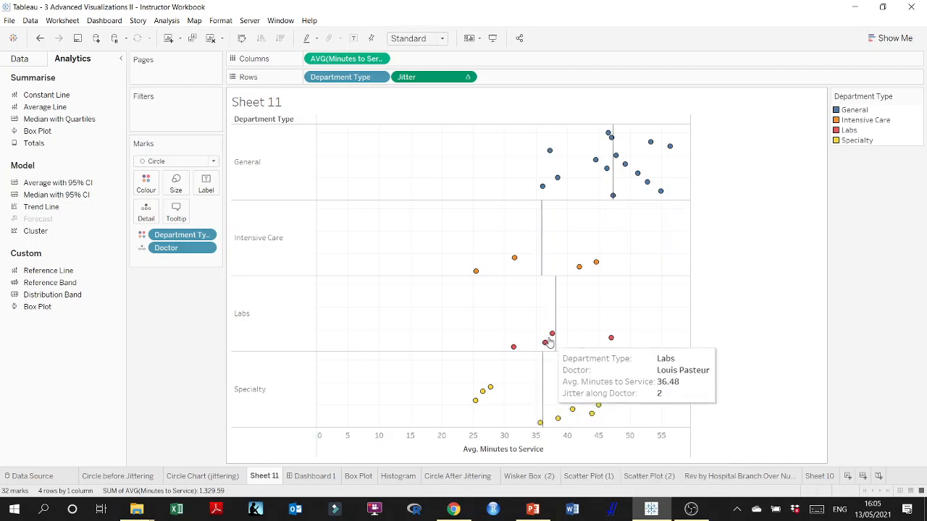
{"action": "left_click", "coordinate": [533, 509]}
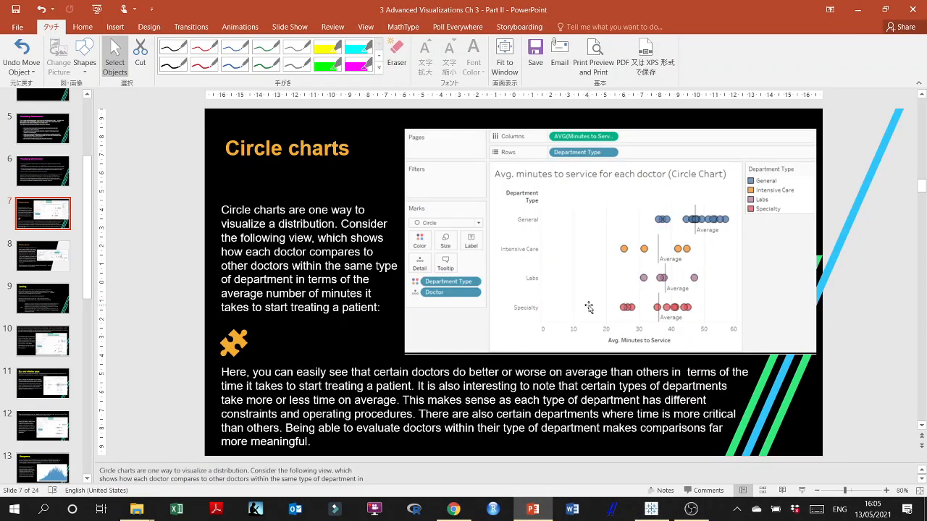
{"action": "key", "text": "Page_Down"}
{"action": "key", "text": "Page_Up"}
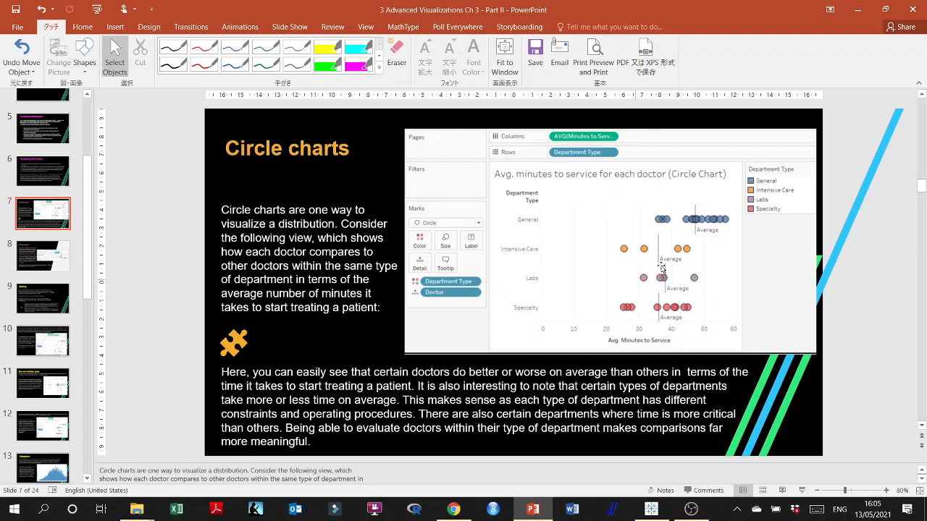
{"action": "left_click", "coordinate": [857, 9]}
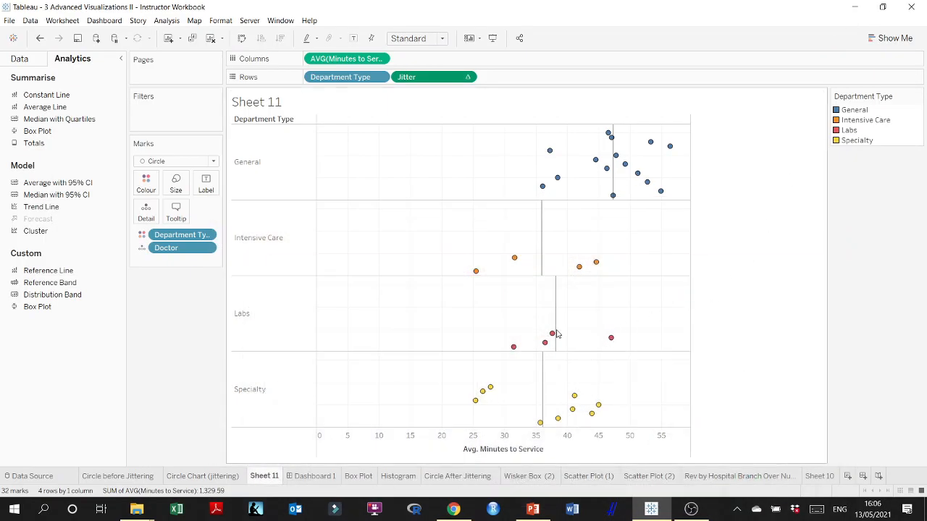
{"action": "left_click", "coordinate": [533, 511]}
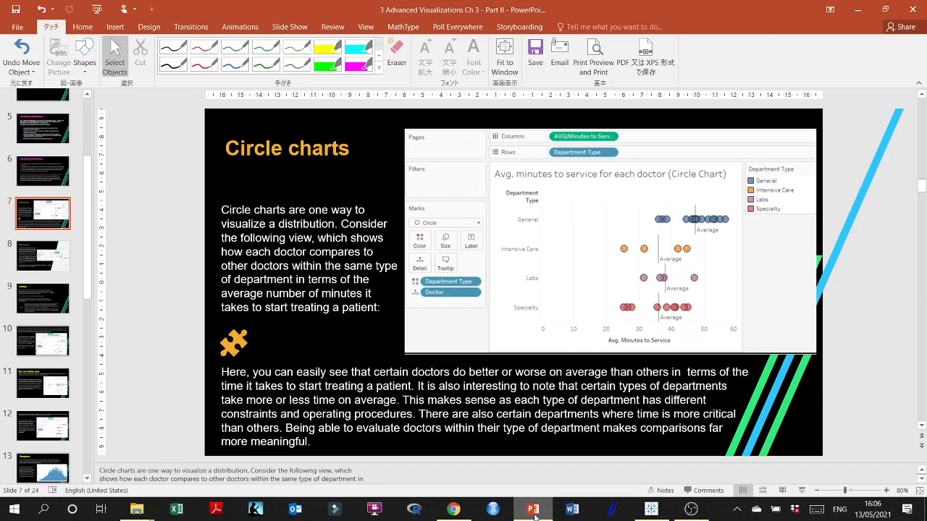
{"action": "left_click", "coordinate": [534, 512]}
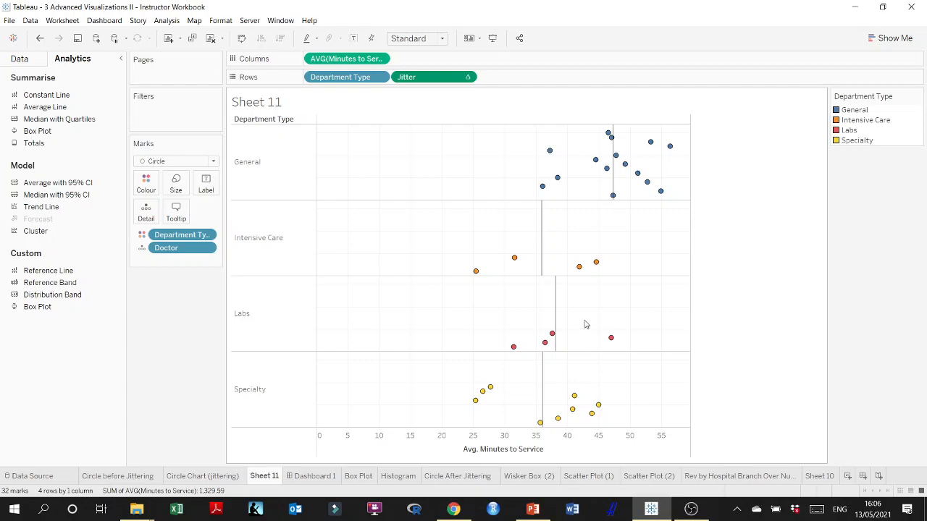
- Switch to PowerPoint and go through slides 8 and 9 to slide 10 on jittering with the Index() function
{"action": "left_click", "coordinate": [533, 509]}
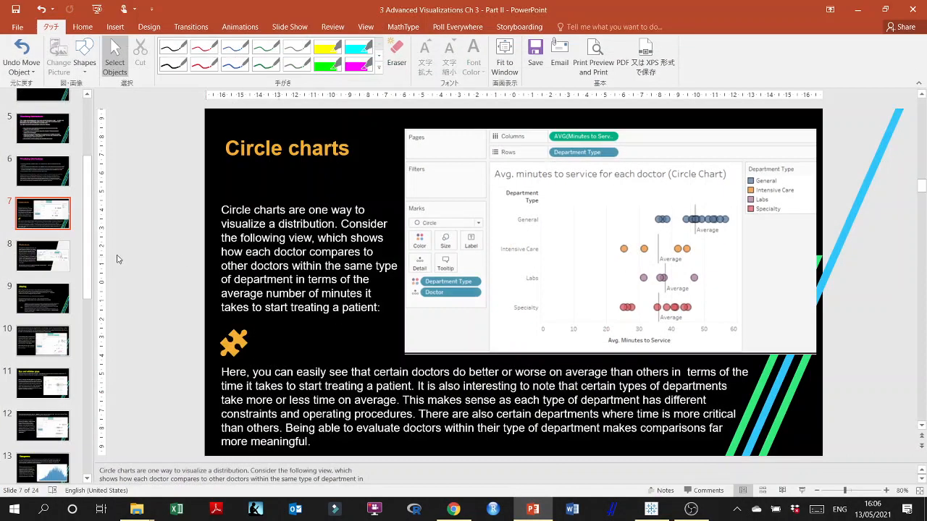
{"action": "left_click", "coordinate": [41, 254]}
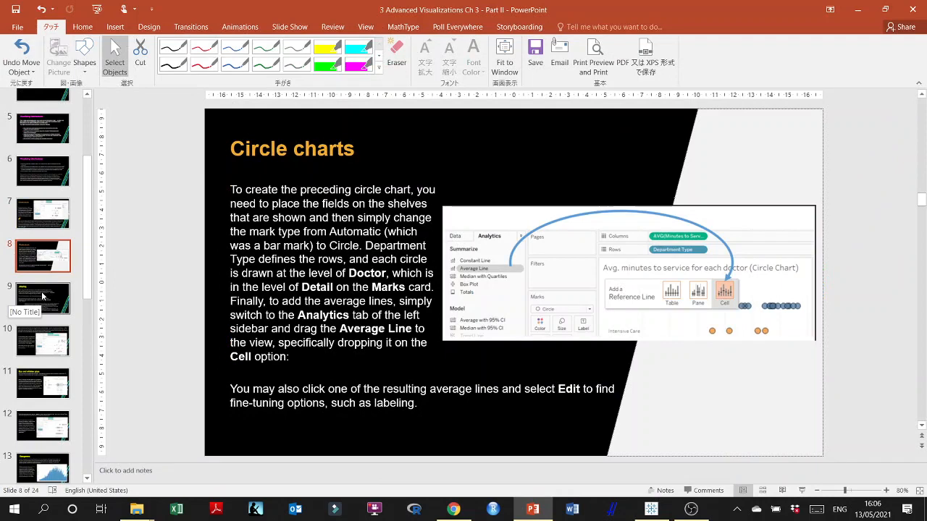
{"action": "left_click", "coordinate": [42, 296]}
{"action": "left_click", "coordinate": [45, 339]}
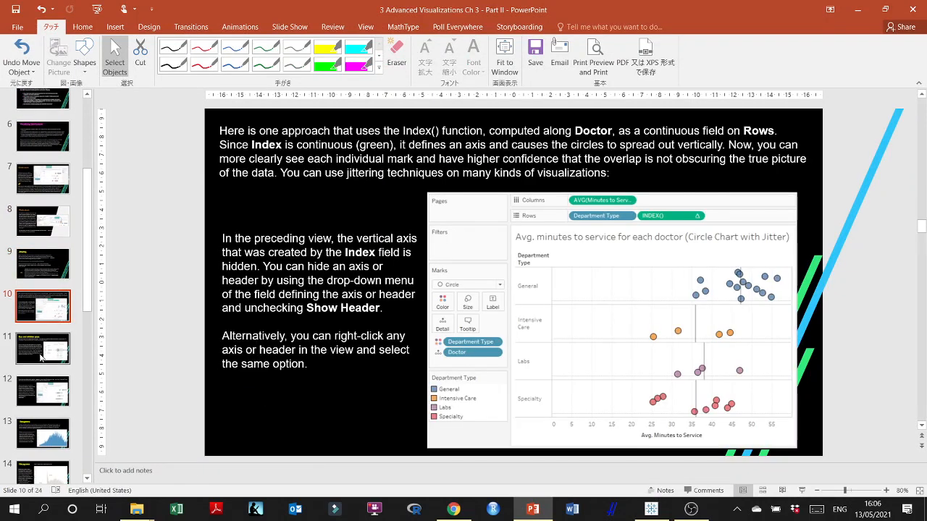